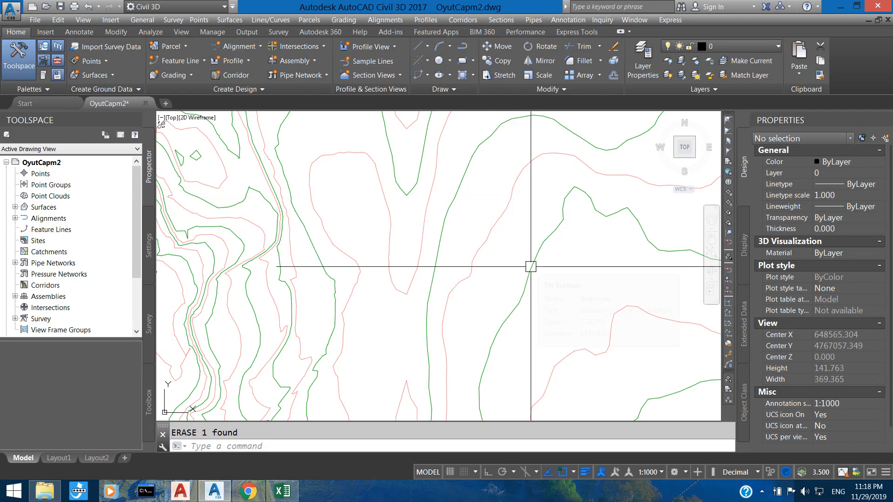
Draw a closed seven-sided polyline with a perimeter of about 203 m over the contours east of the steep channel
mouse_move(531, 266)
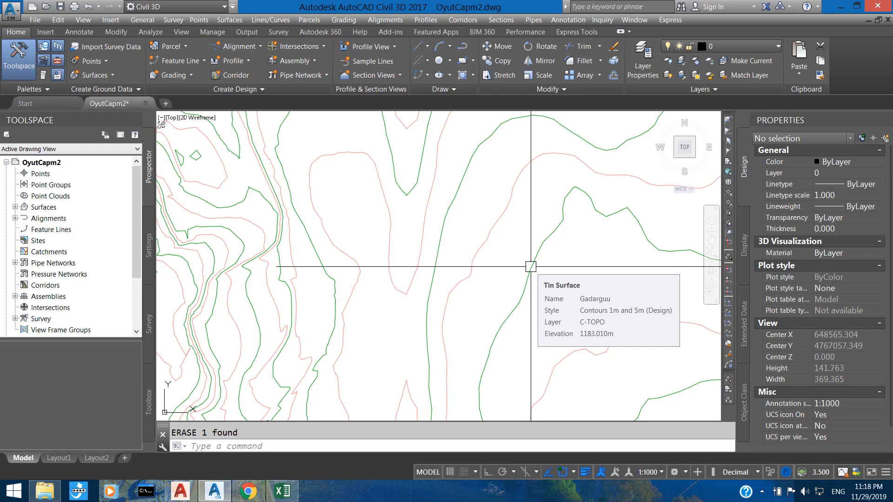
scroll(463, 241, "down", 2)
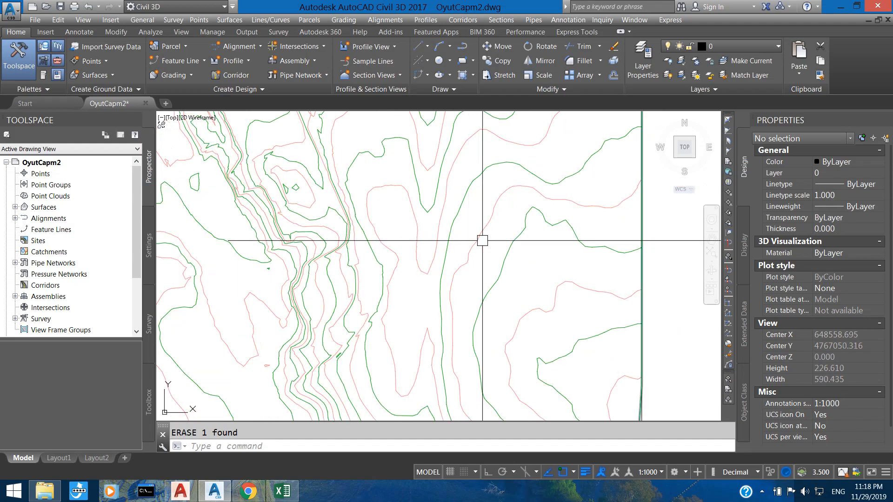
middle_click_drag(483, 241, 466, 241)
scroll(451, 239, "up", 2)
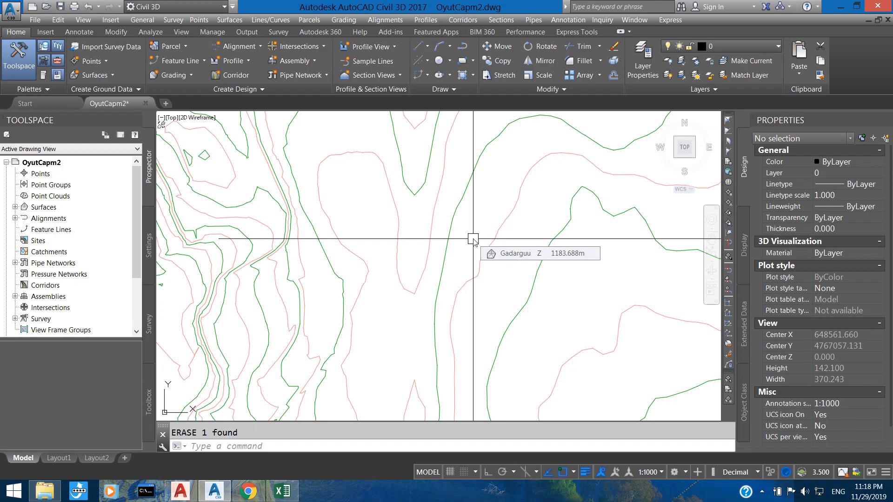
type("pl")
key("Return")
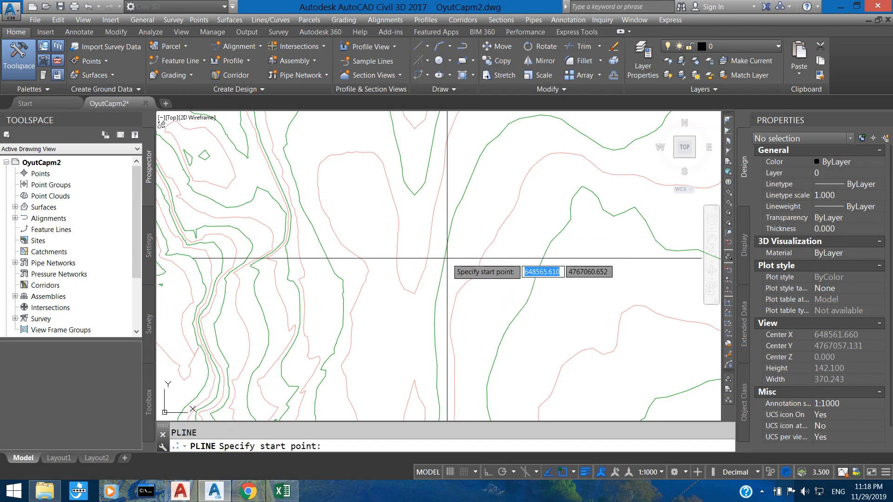
left_click(382, 317)
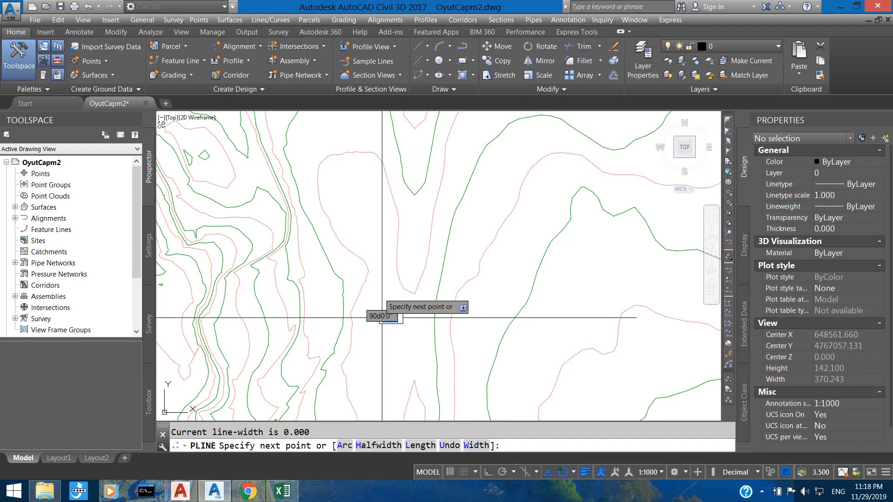
left_click(382, 235)
left_click(423, 200)
left_click(488, 211)
left_click(518, 276)
left_click(478, 330)
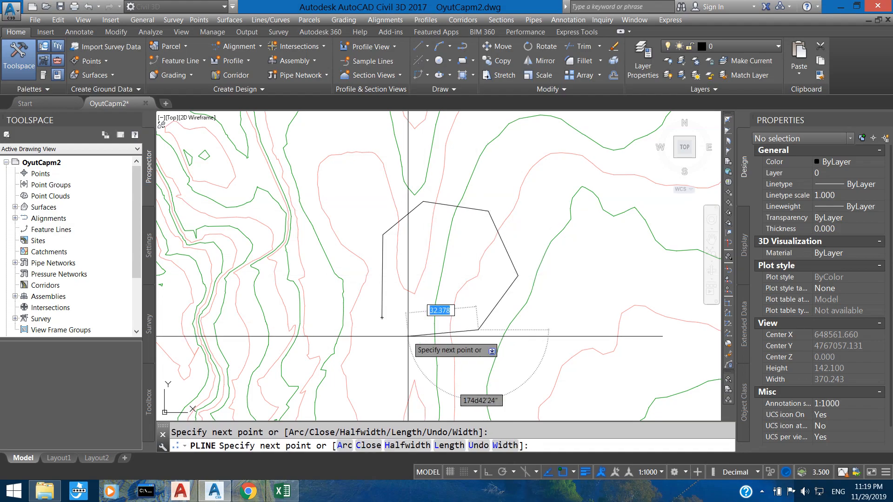
left_click(408, 336)
type("c")
key("Return")
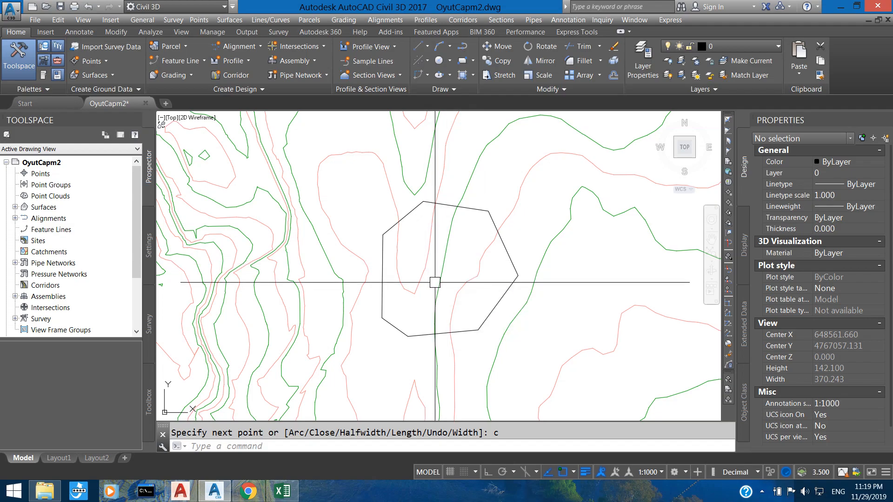
Set the elevation of the closed polyline to 1182 m
key("Return")
left_click(415, 334)
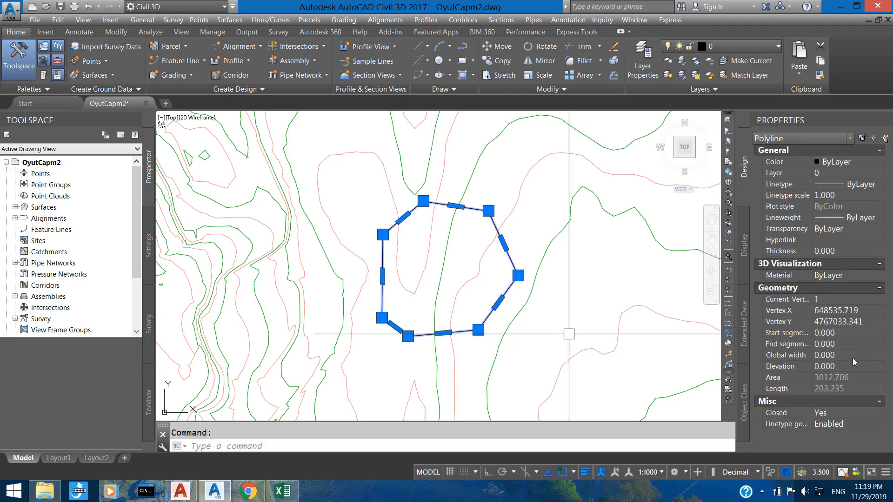
left_click(839, 367)
type("1182")
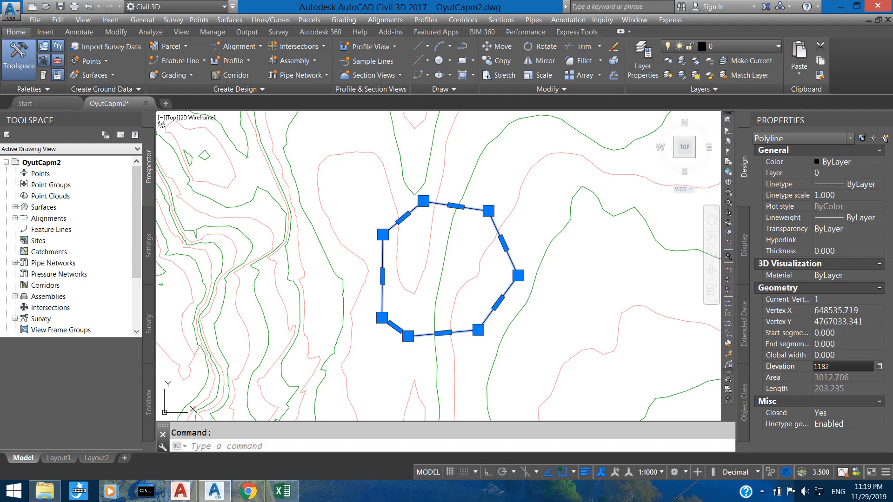
key("Return")
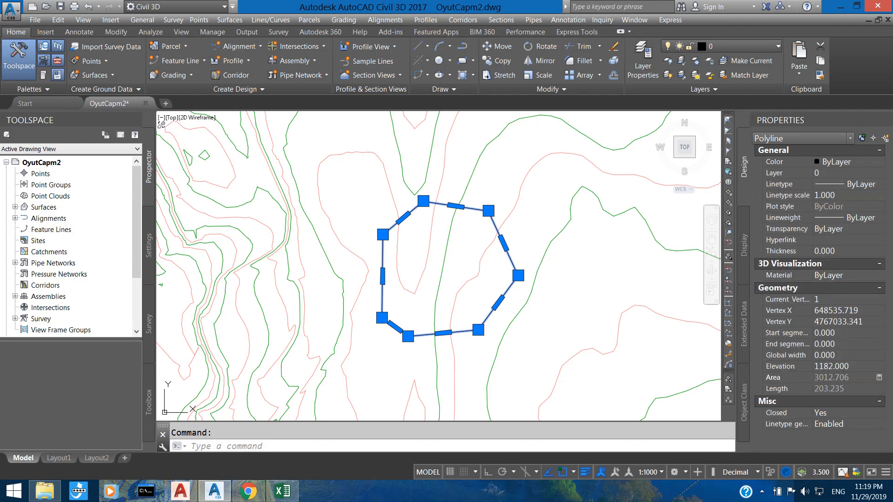
key("Escape")
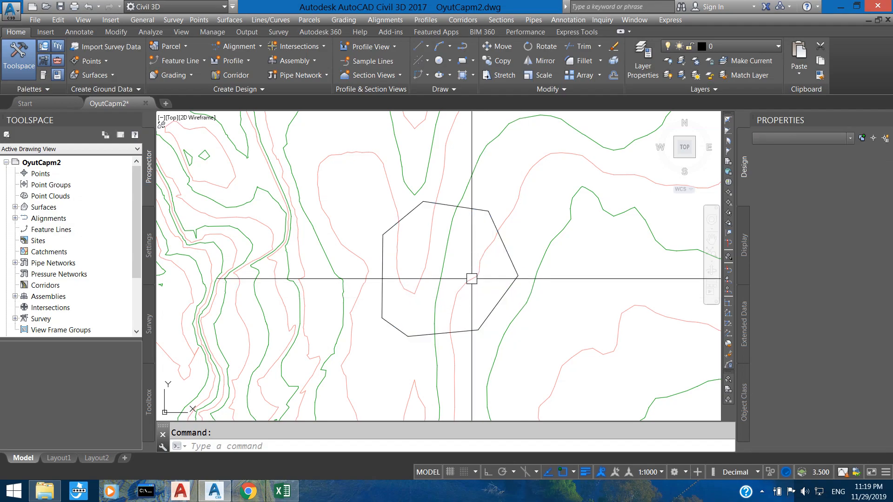
Convert the polyline to a feature line in Site 1 with the Basic Feature Line style on layer C-TOPO-FEAT
mouse_move(421, 274)
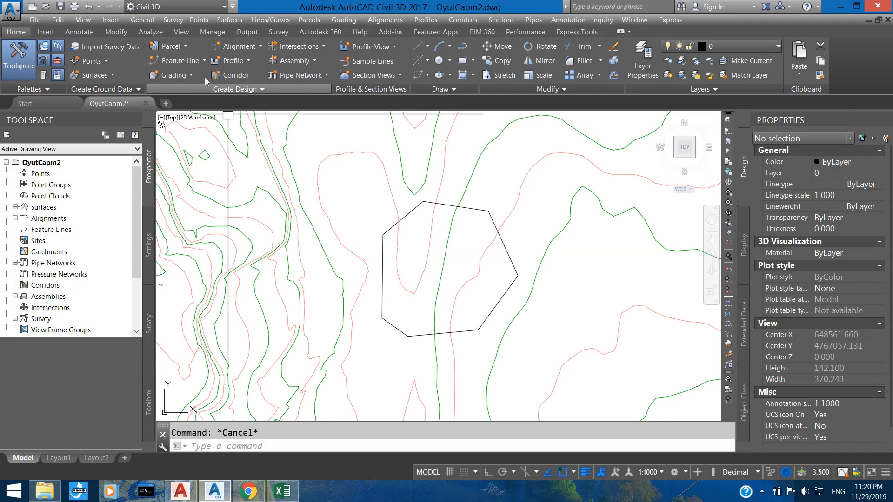
left_click(201, 61)
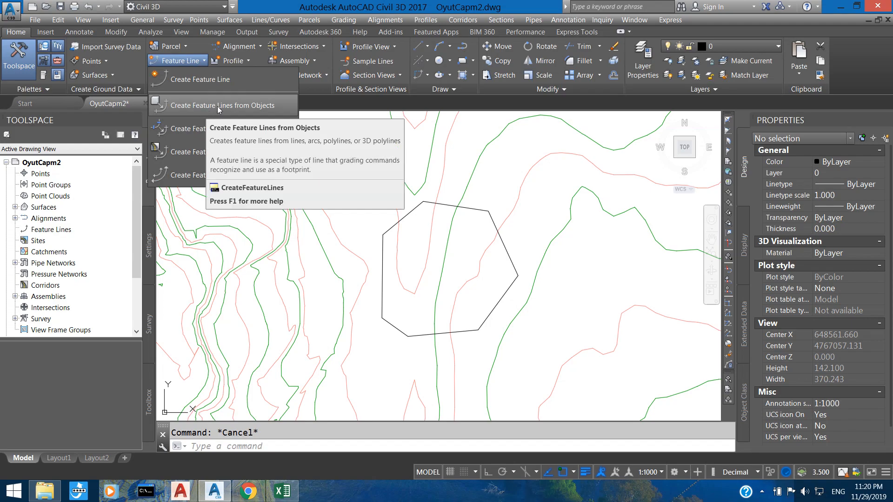
left_click(254, 107)
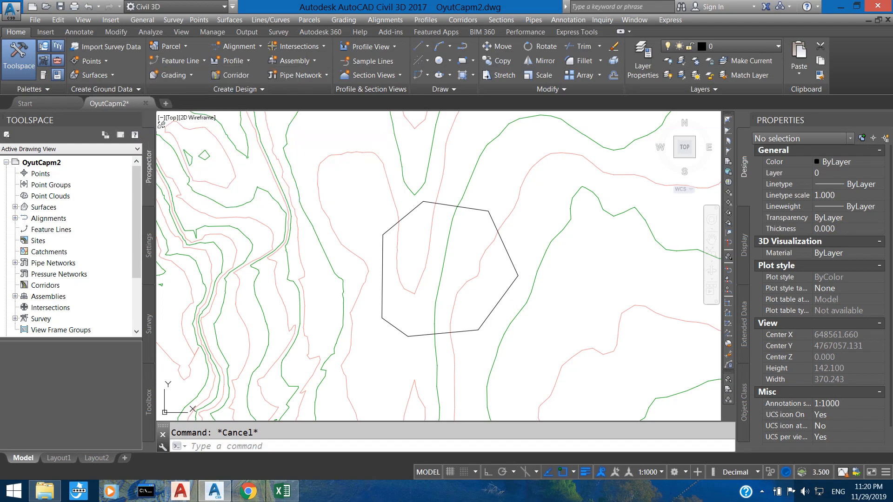
left_click(409, 212)
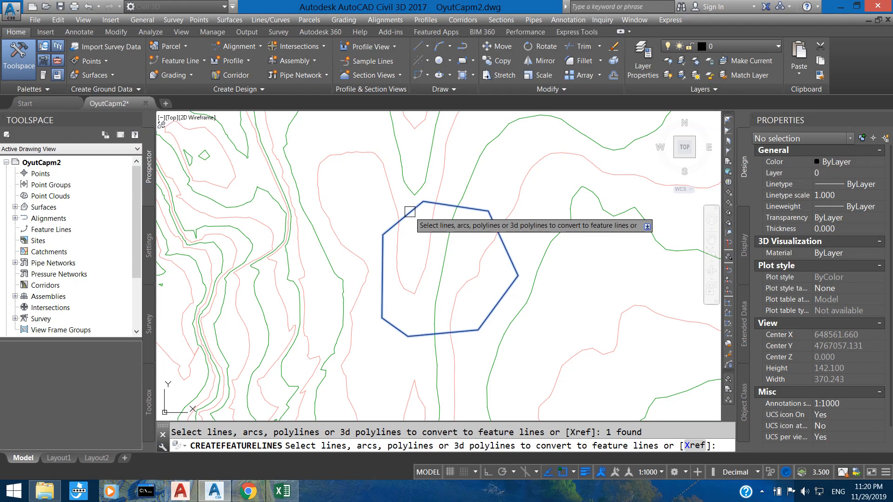
key("Return")
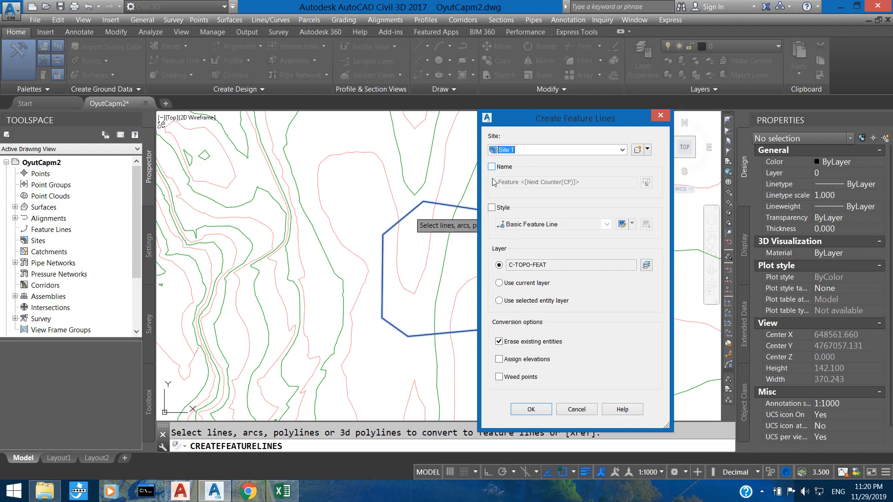
left_click(492, 209)
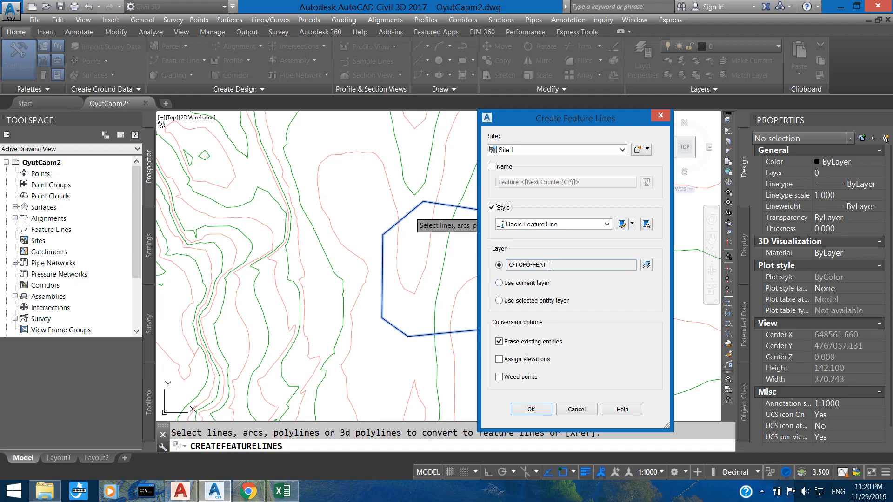
left_click(500, 341)
left_click(530, 410)
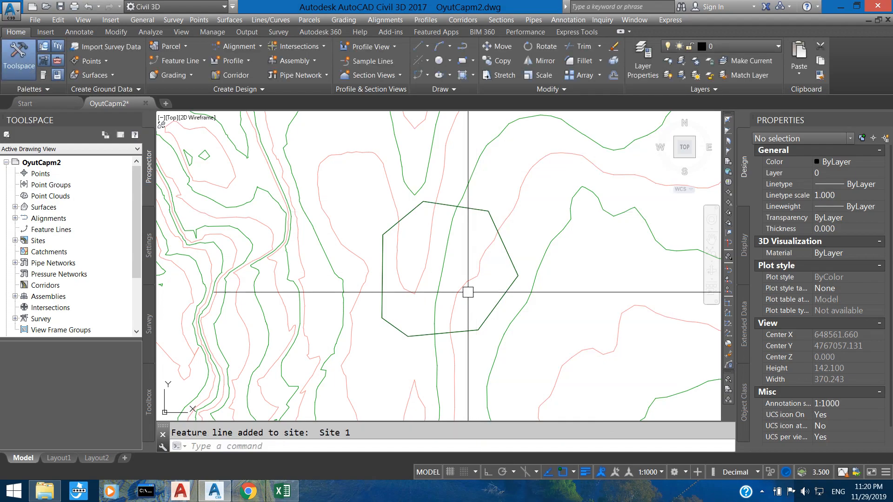
Open the feature line's elevations for editing and set the elevation at station 0+000.00 to 1181 m
left_click(479, 212)
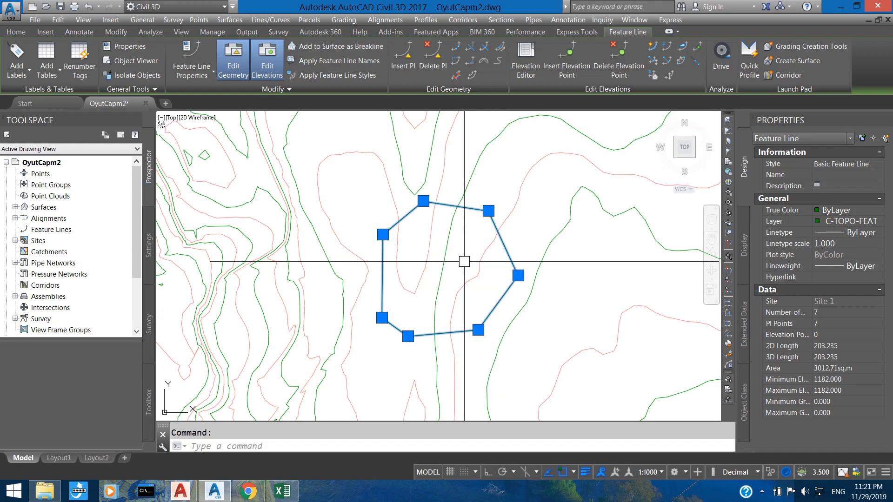
mouse_move(467, 238)
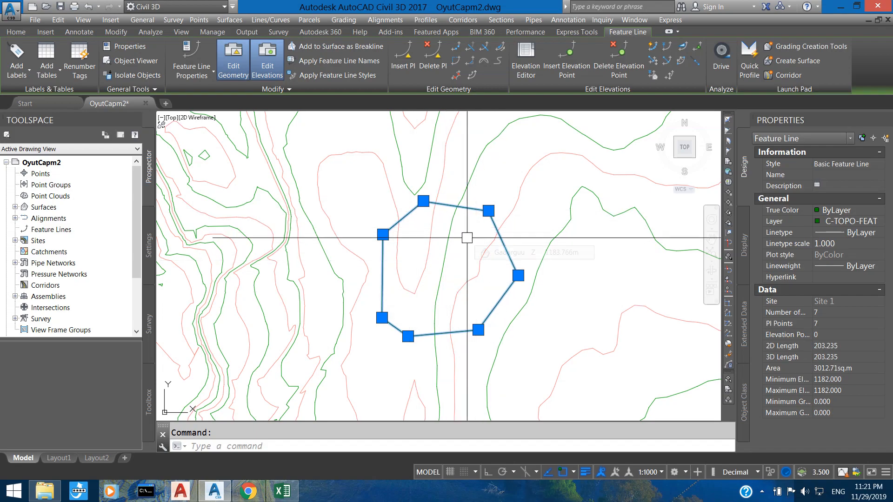
left_click(526, 68)
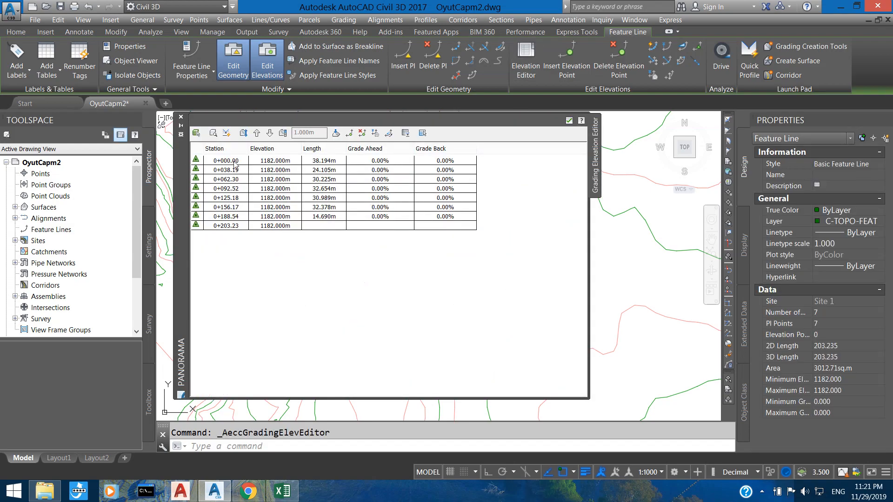
mouse_move(182, 169)
left_mouse_down()
mouse_move(345, 153)
mouse_move(428, 230)
mouse_move(474, 216)
mouse_move(419, 219)
mouse_move(436, 210)
left_mouse_up()
middle_click_drag(407, 251, 278, 240)
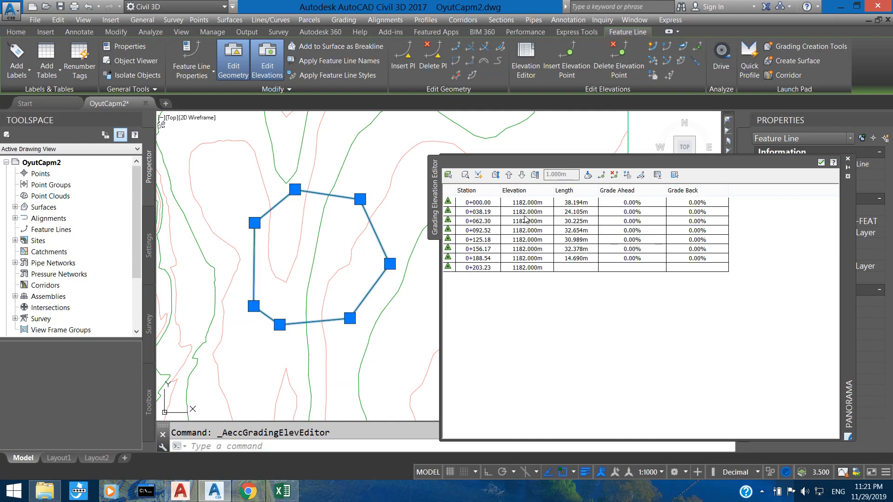
left_click(523, 202)
left_click(523, 202)
left_click_drag(513, 203, 516, 203)
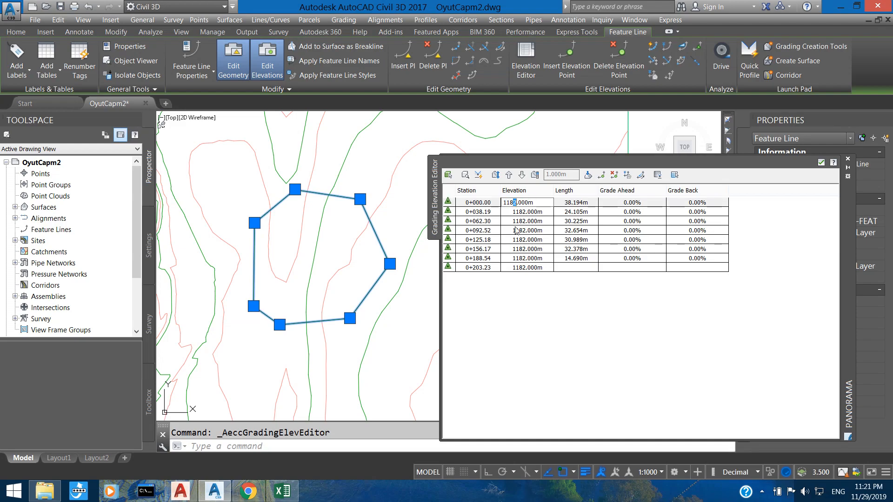
type("1")
key("Return")
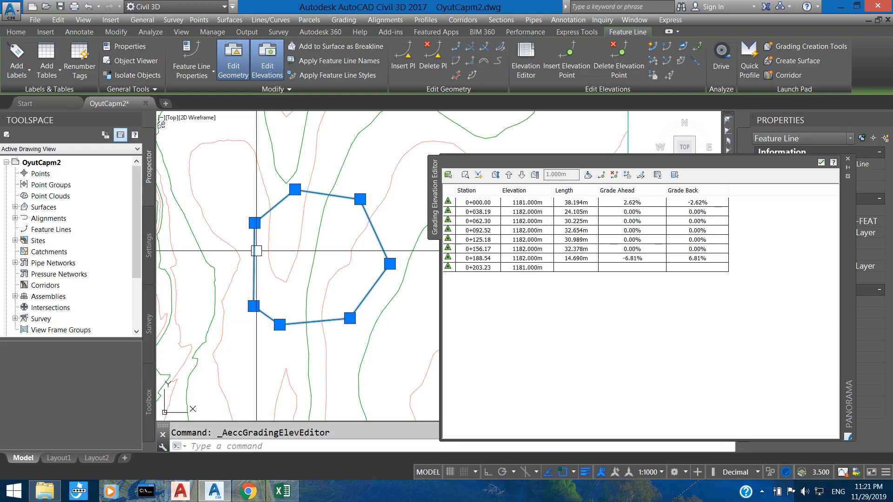
Restore the feature line's elevation at station 0+000.00 to 1182 m and close the Grading Elevation Editor
left_click(654, 51)
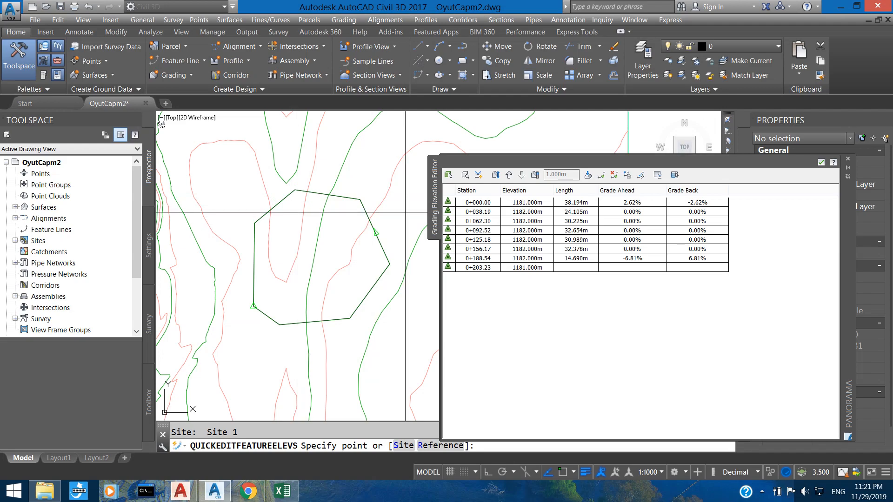
key("Escape")
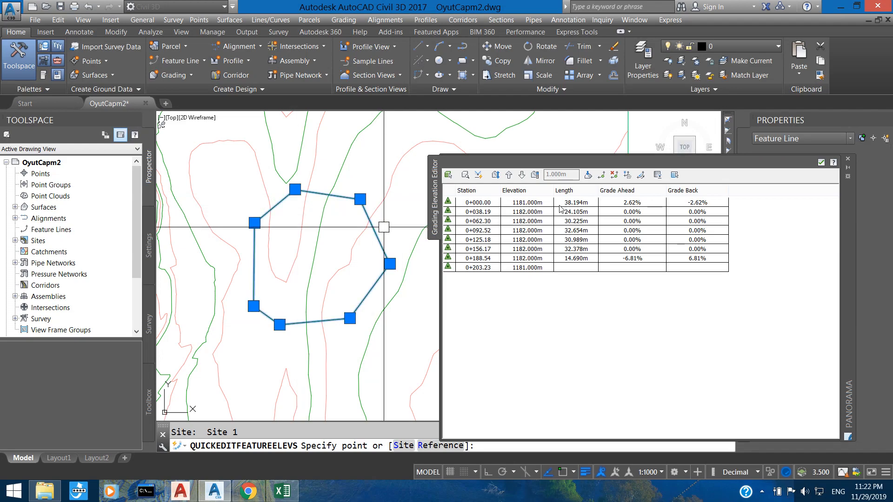
double_click(523, 204)
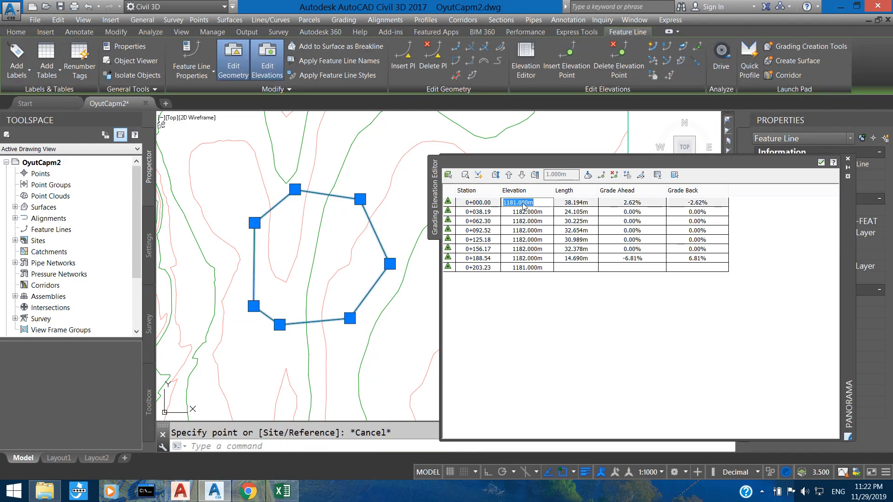
left_click(516, 203)
type("2")
key("Return")
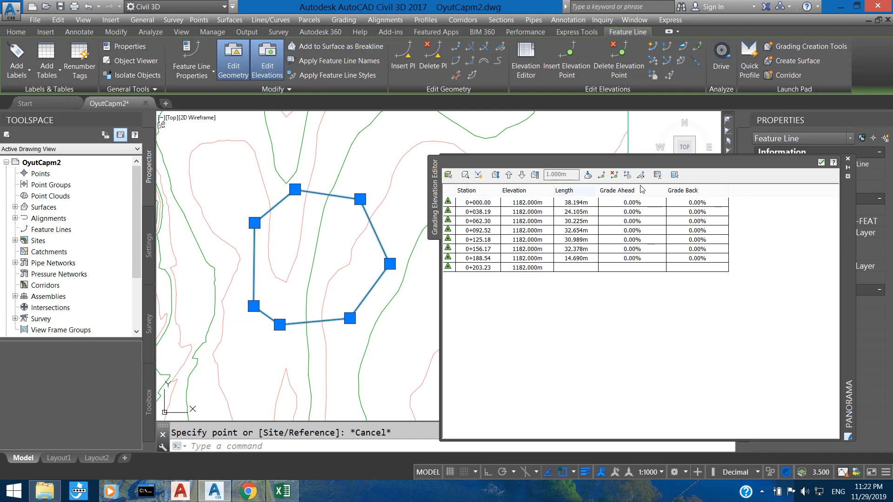
left_click(848, 159)
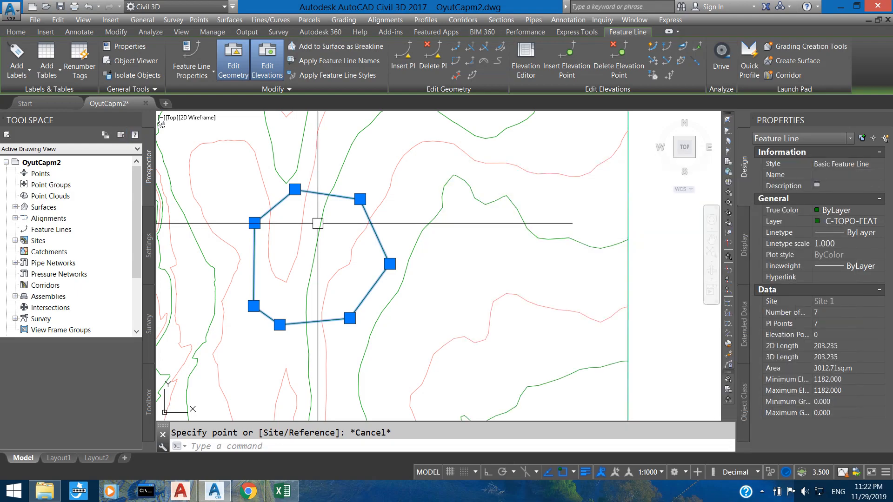
key("Escape")
Open the Grading Creation Tools and create a grading group named Pond4 without automatic surface creation
middle_click_drag(398, 224, 412, 224)
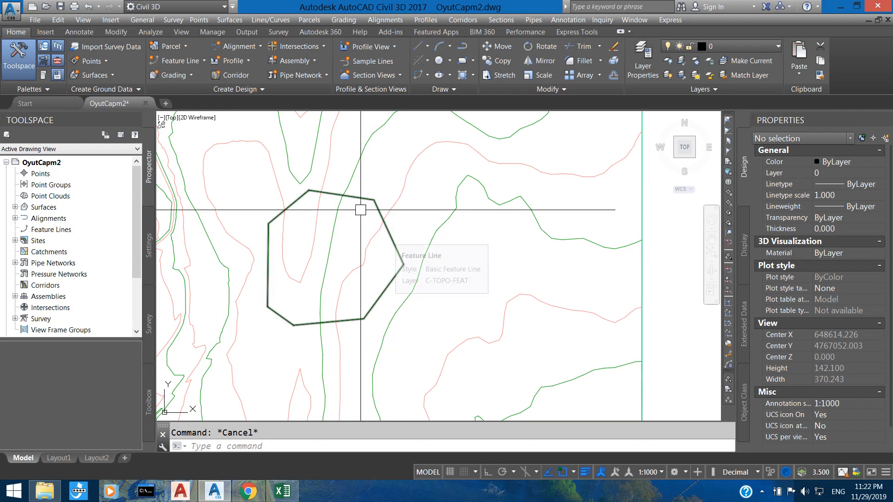
middle_click_drag(350, 187, 371, 186)
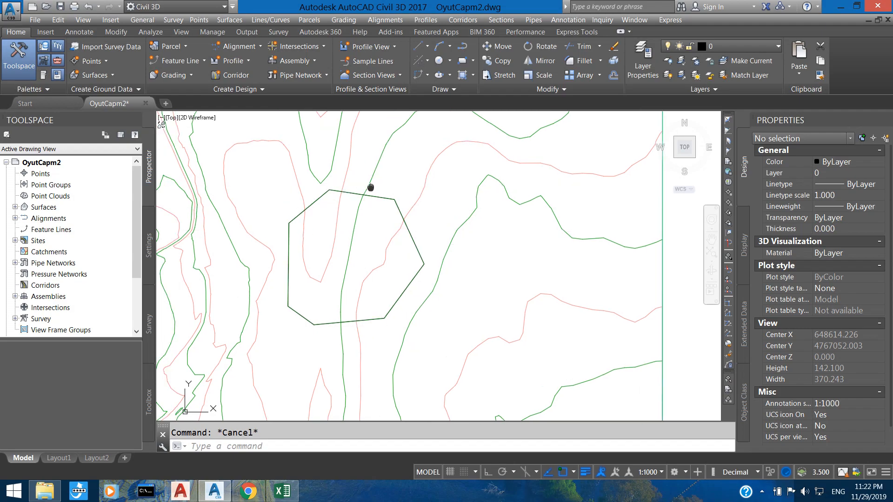
left_click(187, 75)
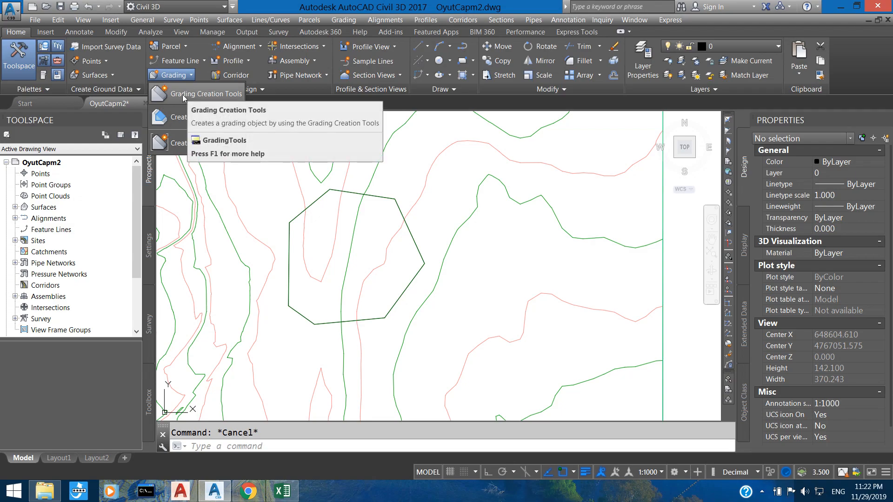
left_click(201, 95)
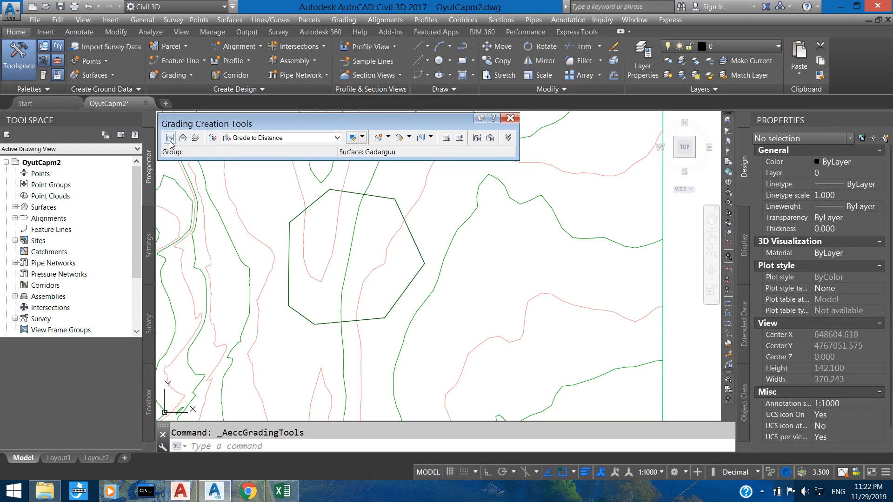
left_click(170, 140)
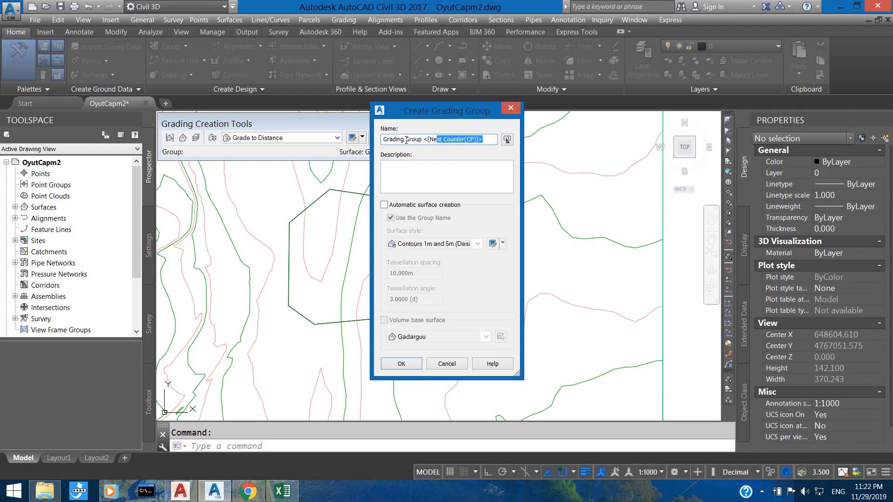
type("Pond4")
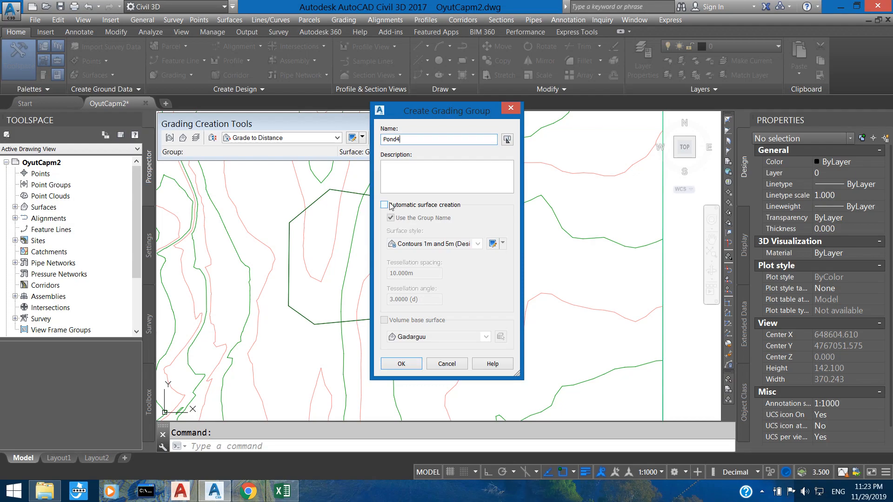
left_click(403, 365)
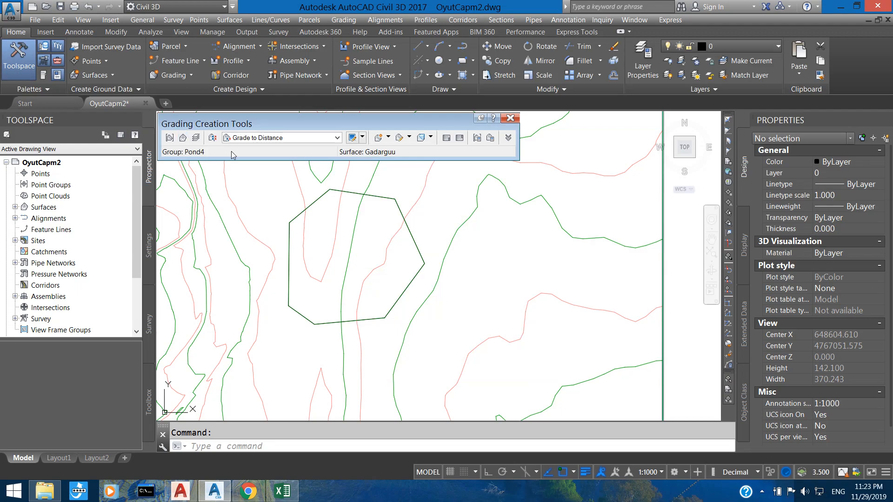
Set Gadarguu as the target surface for Pond4 and choose Grade to Surface as the grading criteria
left_click(182, 137)
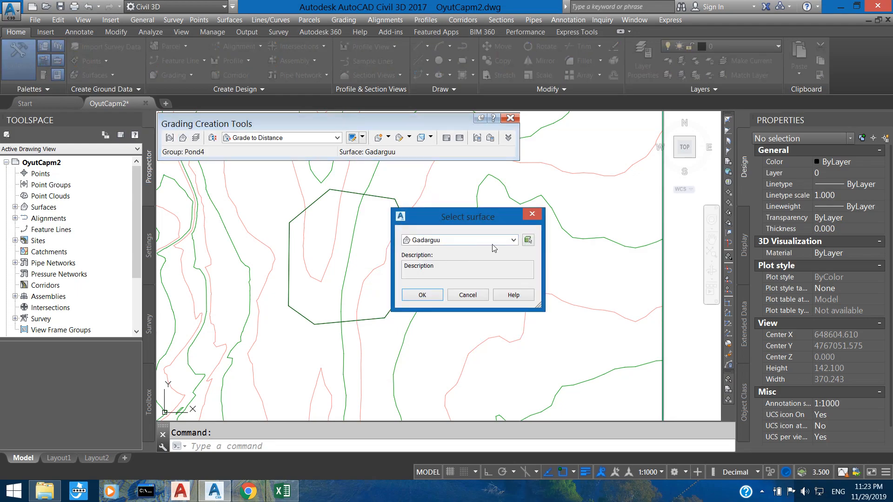
left_click(513, 240)
left_click(513, 241)
left_click(423, 296)
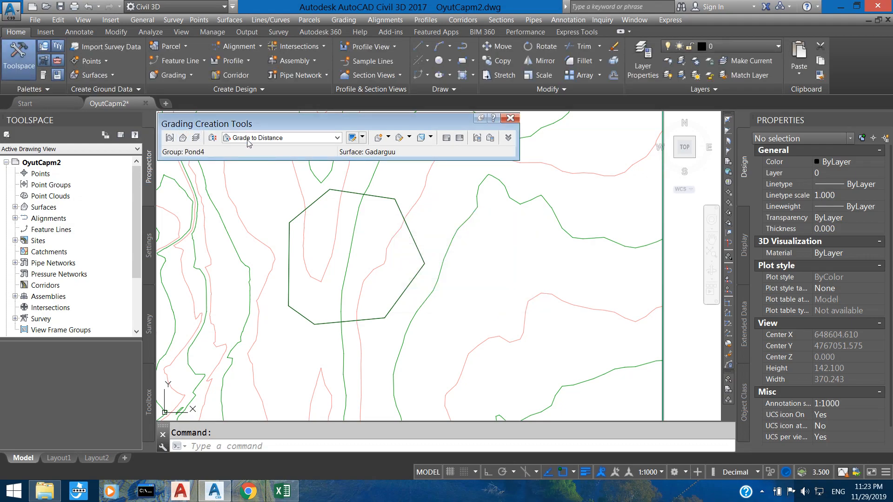
left_click(270, 138)
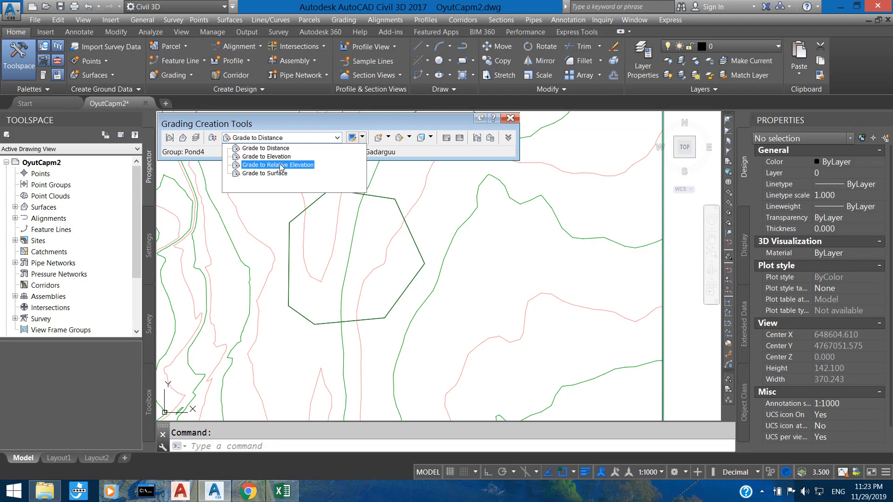
left_click(265, 173)
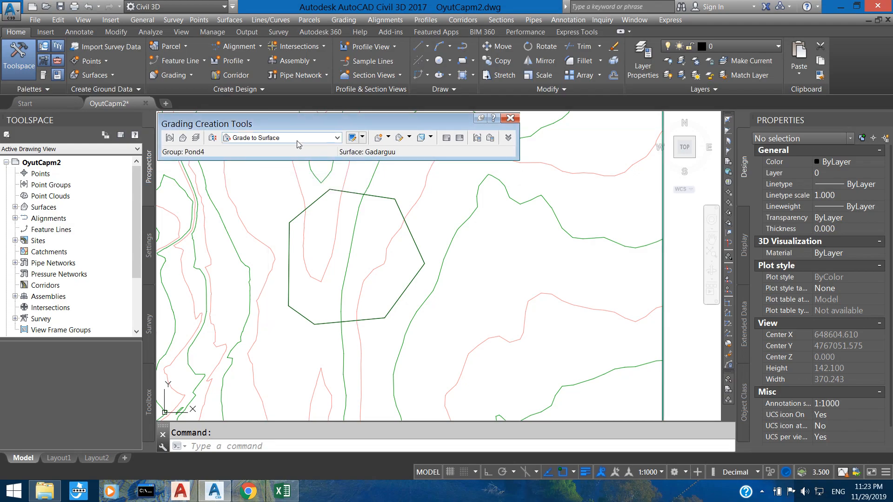
Edit the Grade to Surface criteria so that the cut slope projection is 3.00:1
left_click(362, 137)
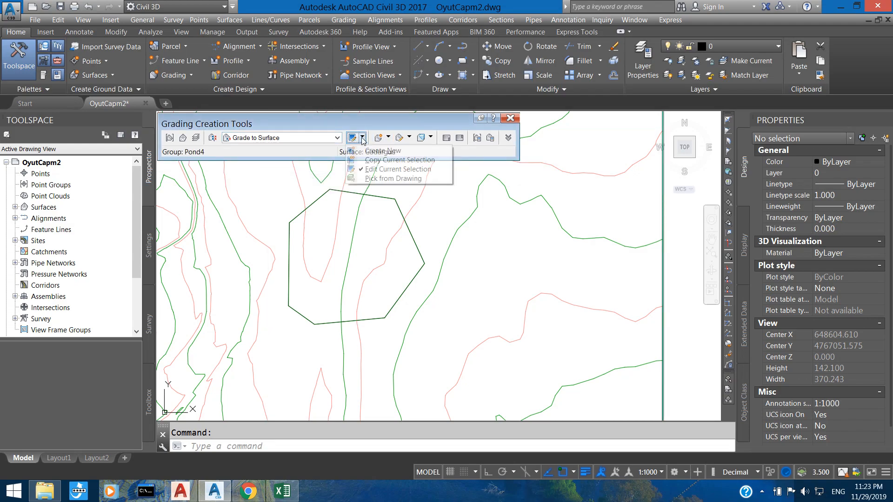
left_click(383, 170)
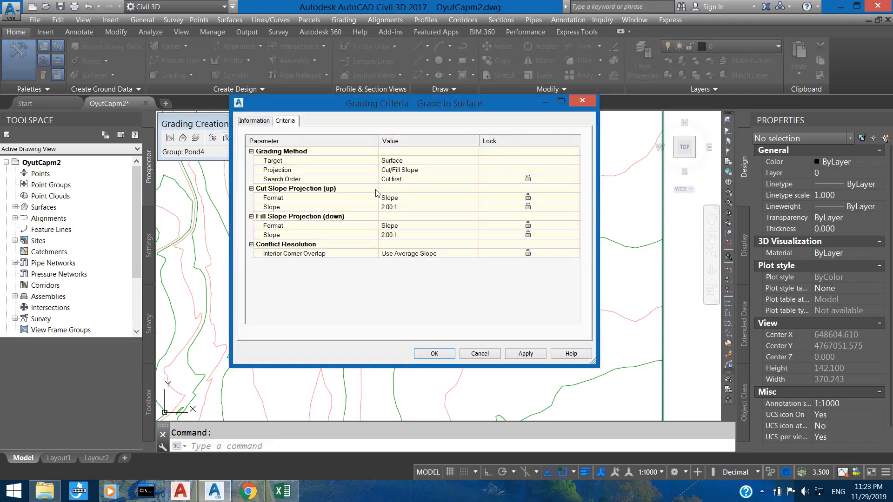
left_click_drag(430, 104, 432, 107)
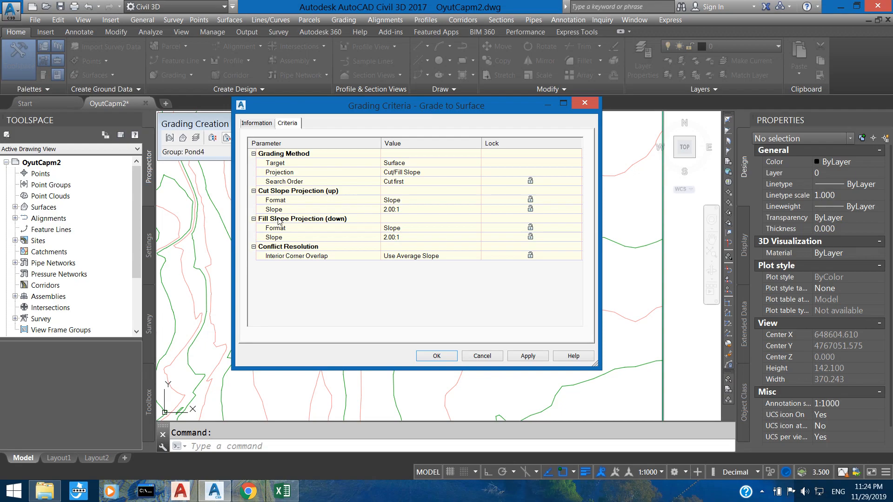
left_click(385, 210)
left_click_drag(386, 210, 382, 210)
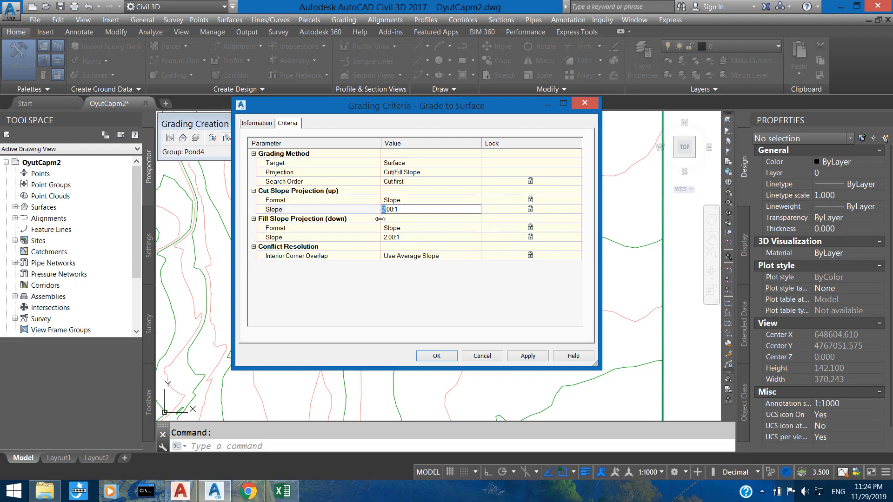
type("3")
left_click(268, 219)
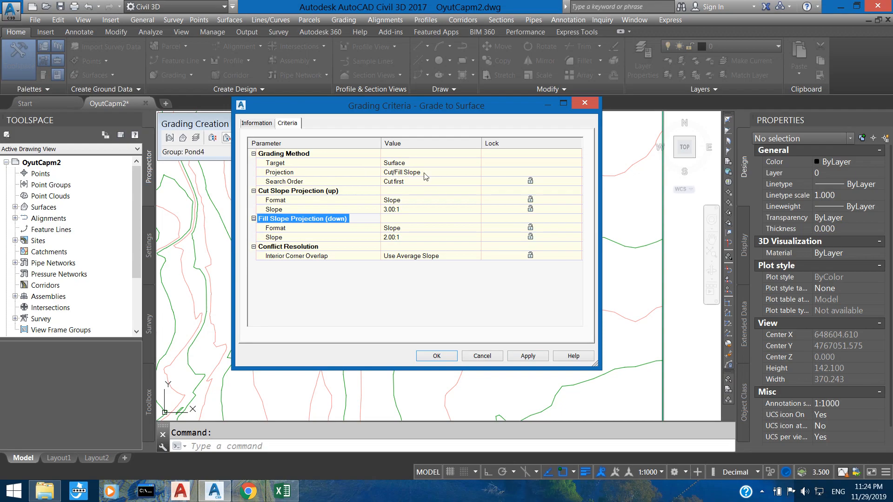
left_click(526, 357)
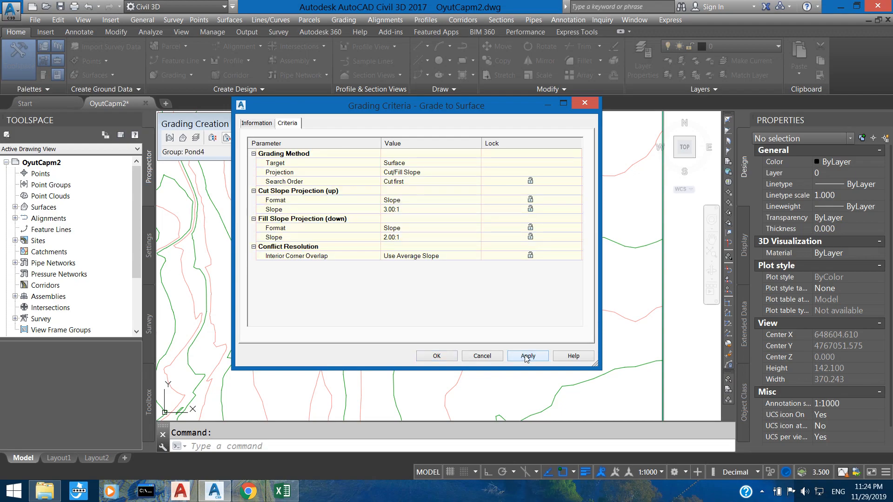
left_click(437, 356)
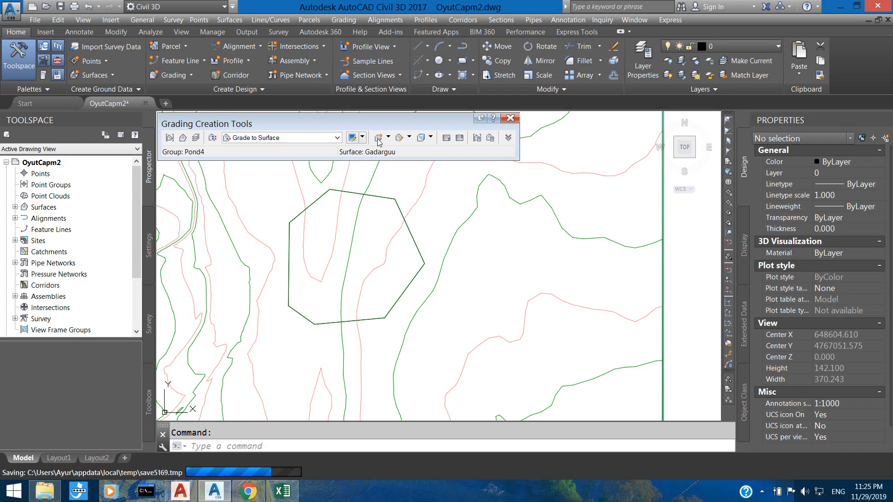
Create a grading on the outer side of the feature line along its entire length, with cut slope 3.00:1 and fill slope 2.00:1
left_click(378, 141)
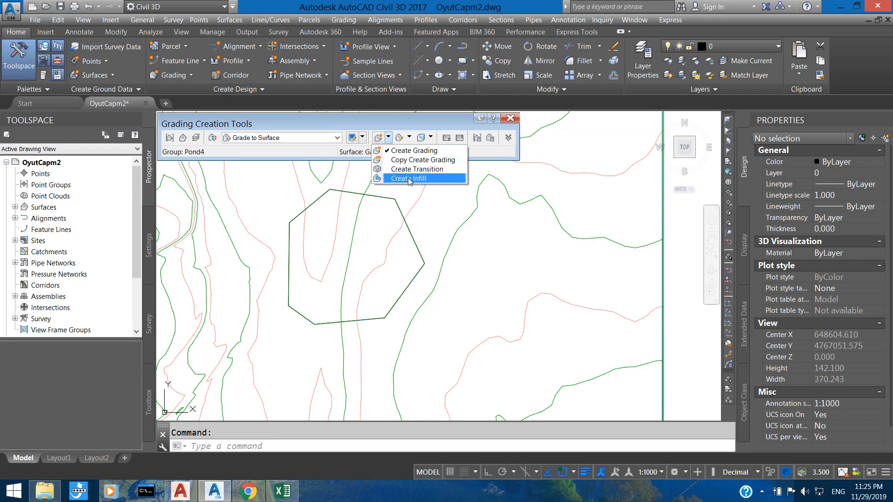
left_click(406, 152)
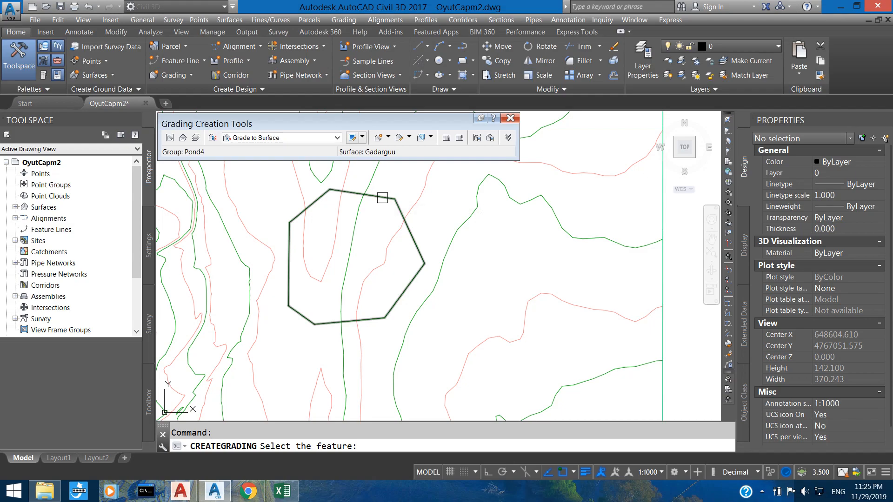
left_click(383, 198)
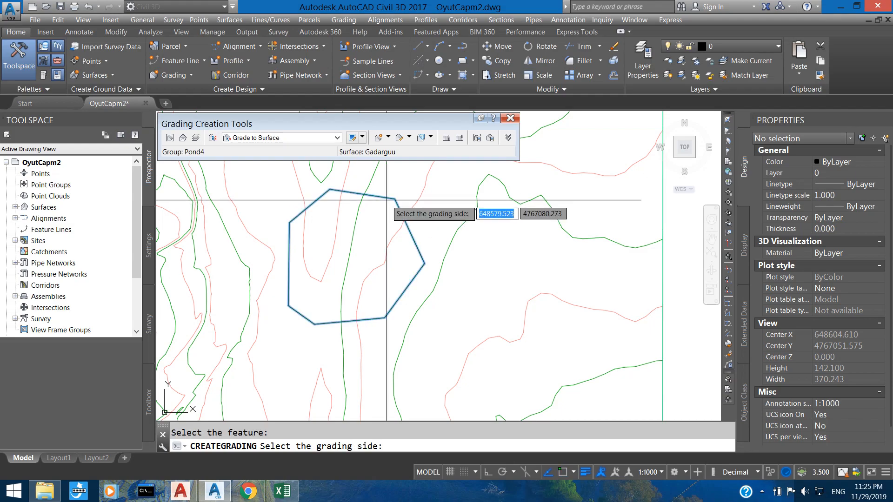
middle_click_drag(385, 204, 383, 224)
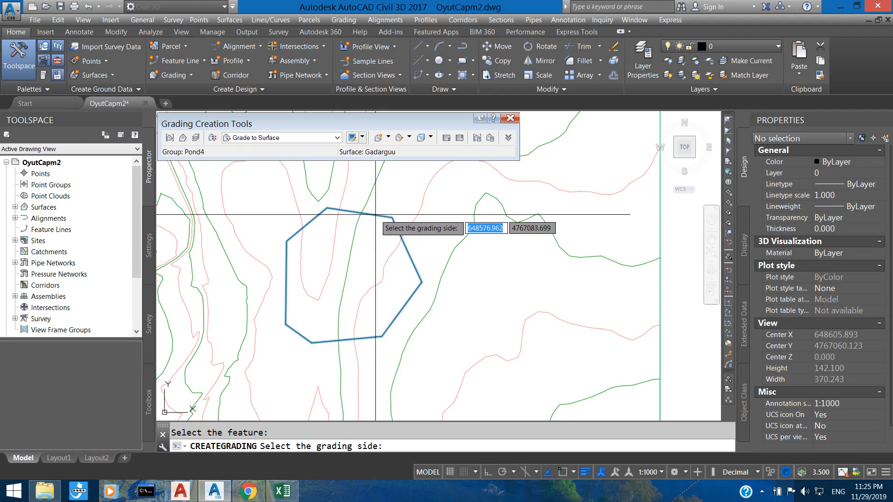
left_click(401, 209)
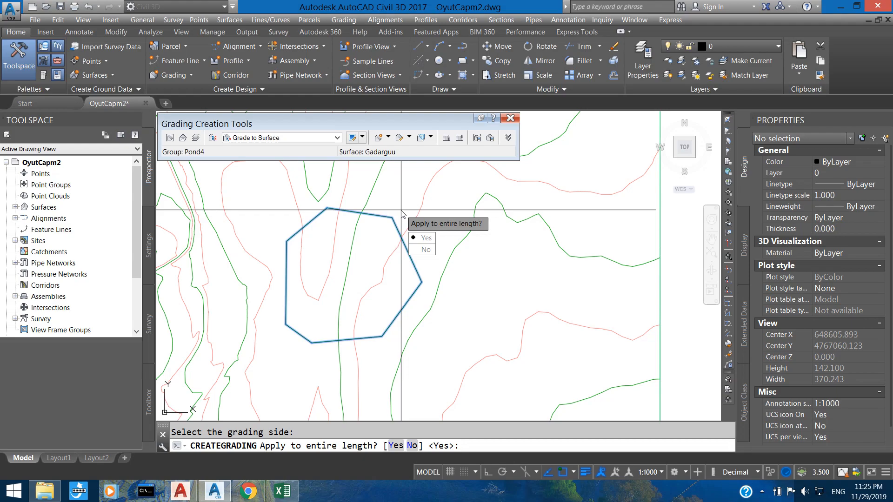
key("Return")
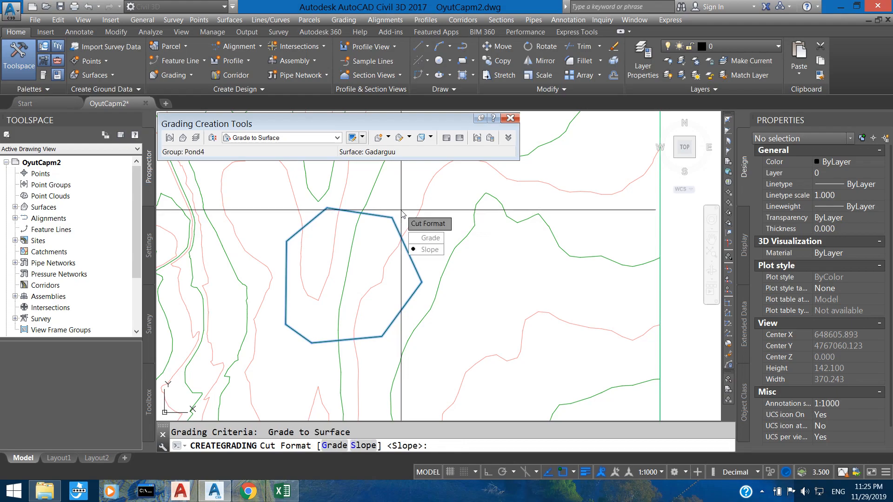
key("Return")
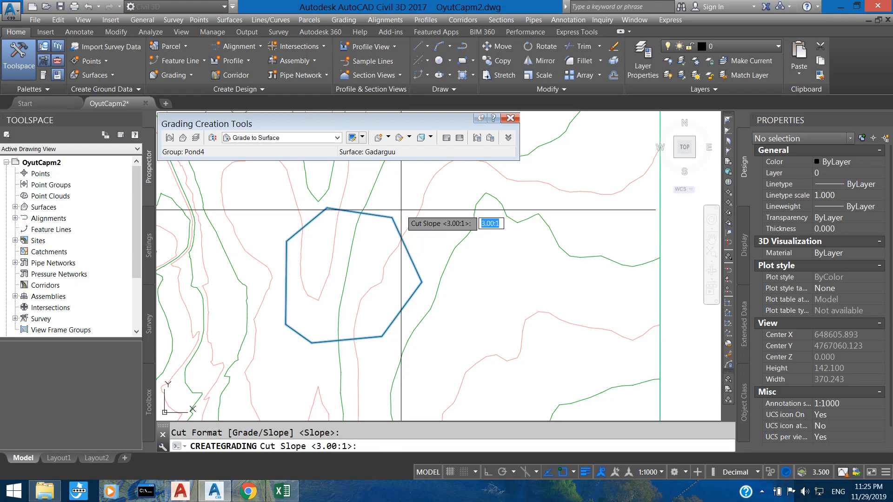
key("Return")
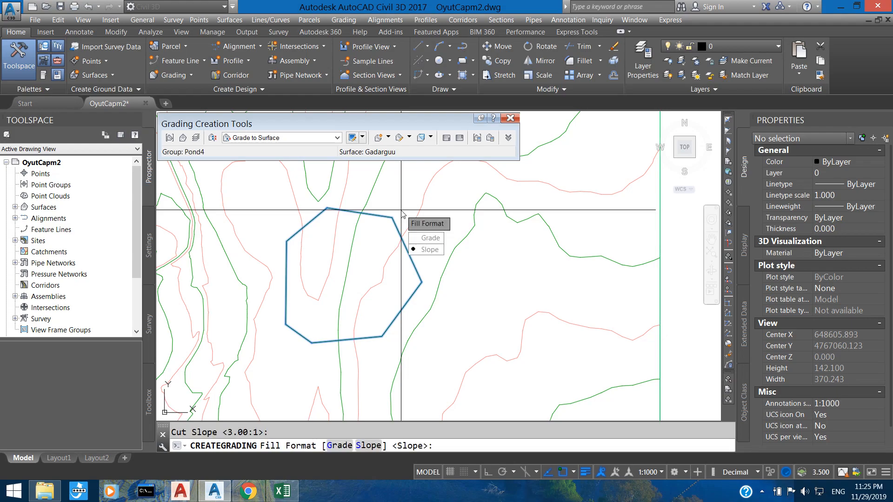
key("Return")
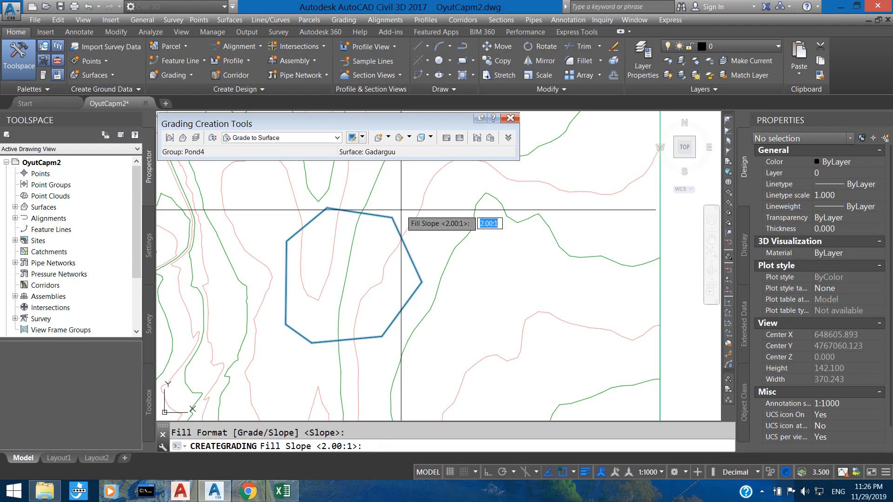
key("Return")
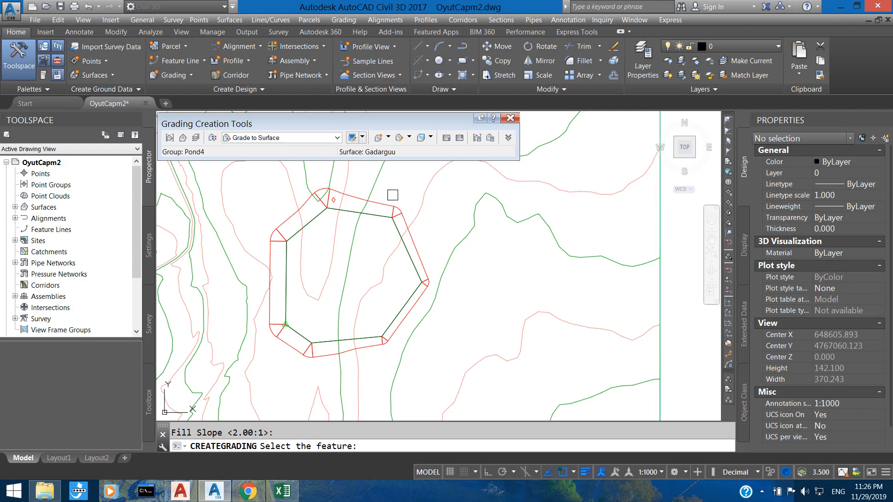
key("Escape")
key("Escape")
Open the new grading in the Object Viewer and examine its slopes in 3D from the SW Isometric view
middle_click_drag(393, 194, 407, 192)
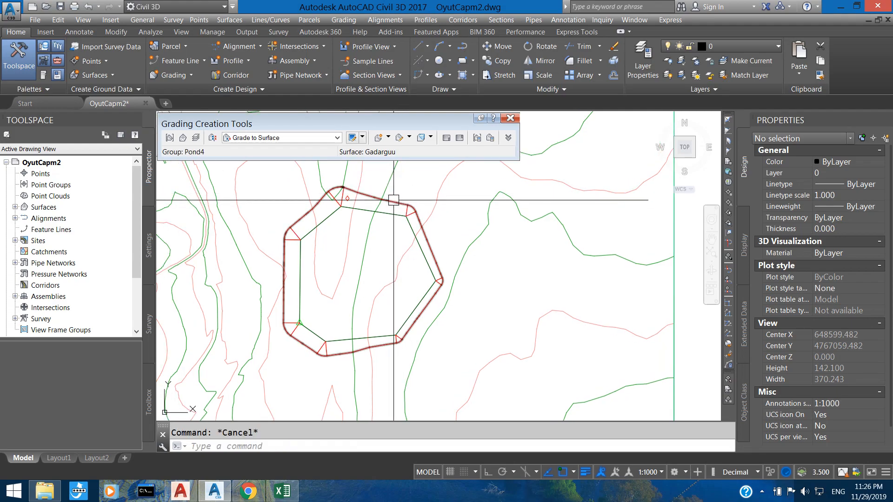
scroll(393, 201, "up", 2)
left_click(405, 210)
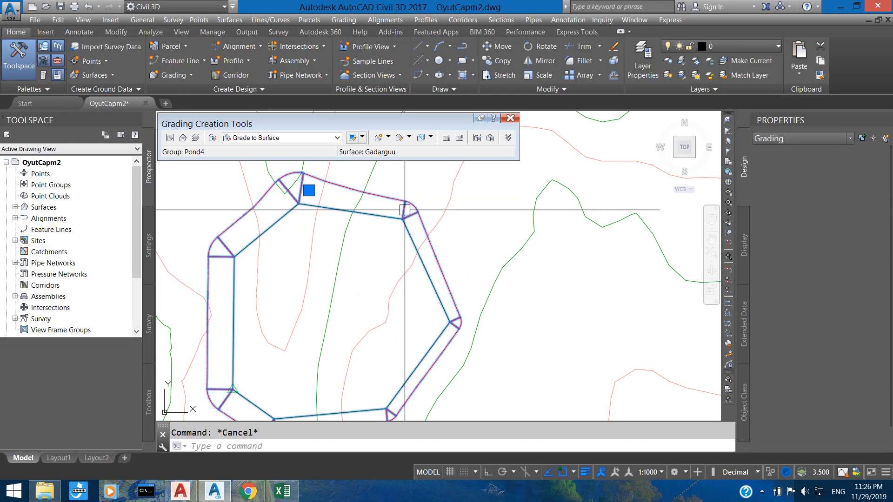
scroll(396, 219, "down", 2)
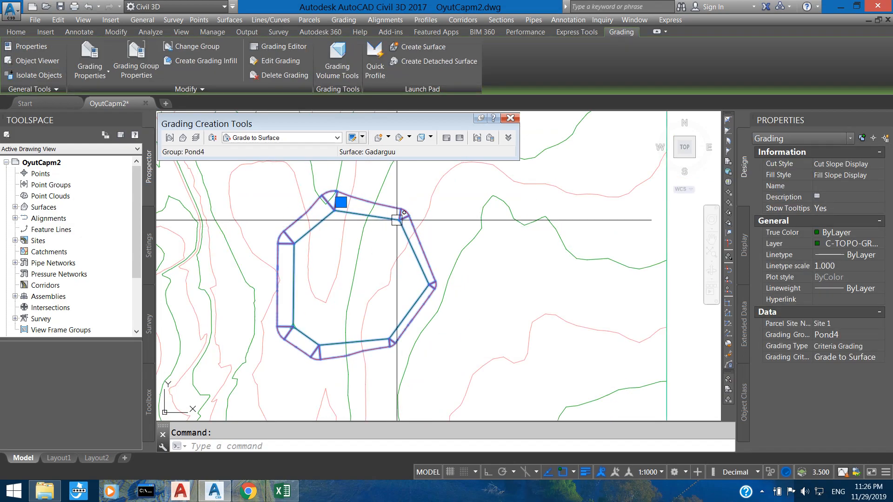
right_click(397, 216)
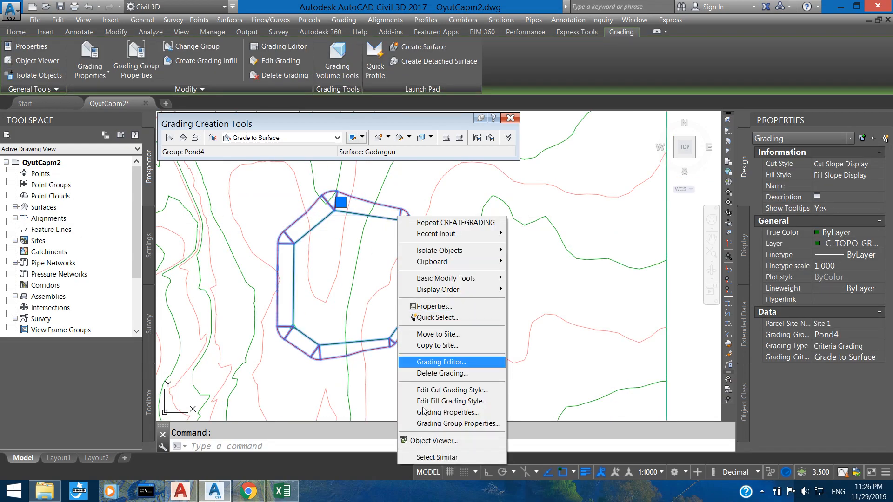
left_click(434, 440)
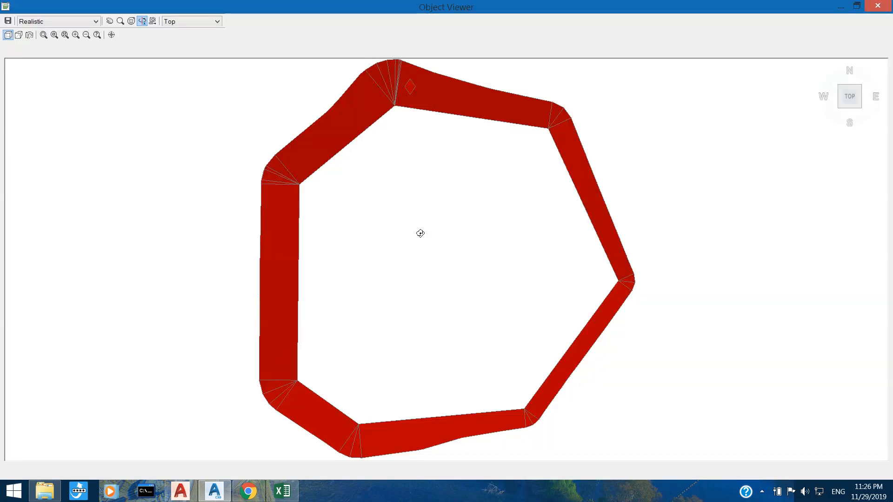
left_click_drag(423, 259, 379, 220)
left_click(177, 21)
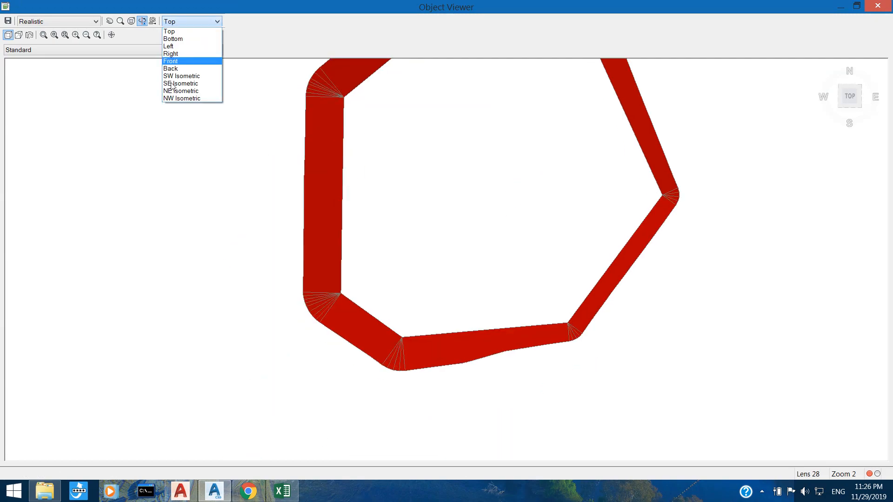
left_click(177, 76)
left_click_drag(456, 270, 487, 243)
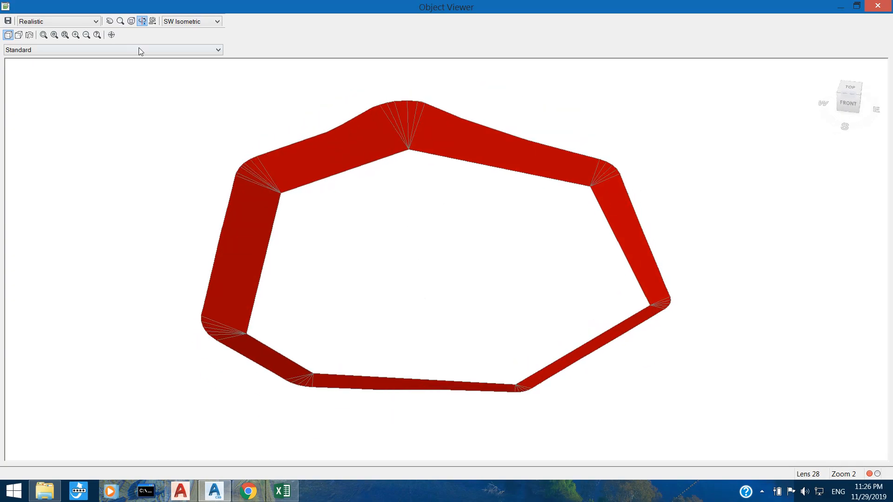
Close the 3D preview and create a grading infill in the area enclosed by the Pond4 feature line
left_click(887, 6)
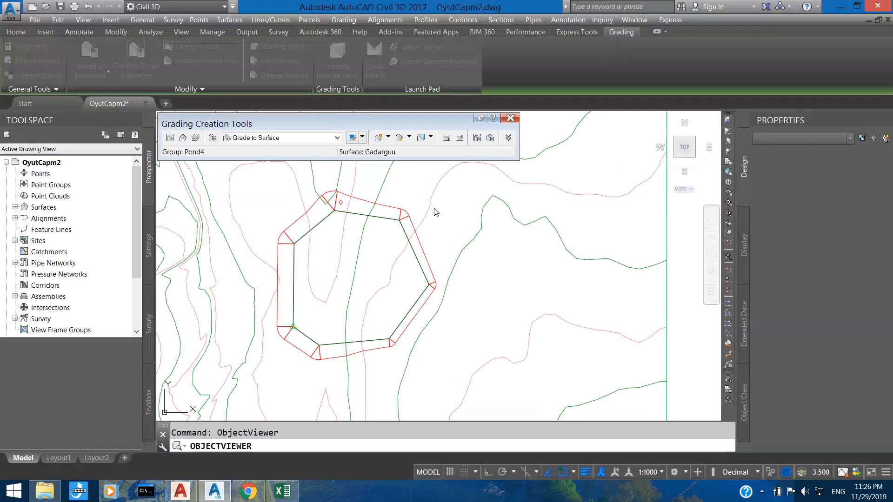
left_click(388, 138)
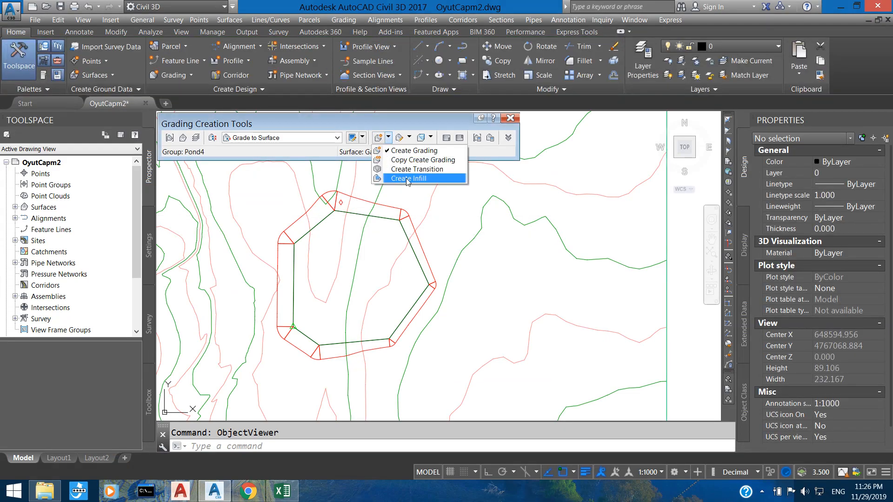
left_click(407, 179)
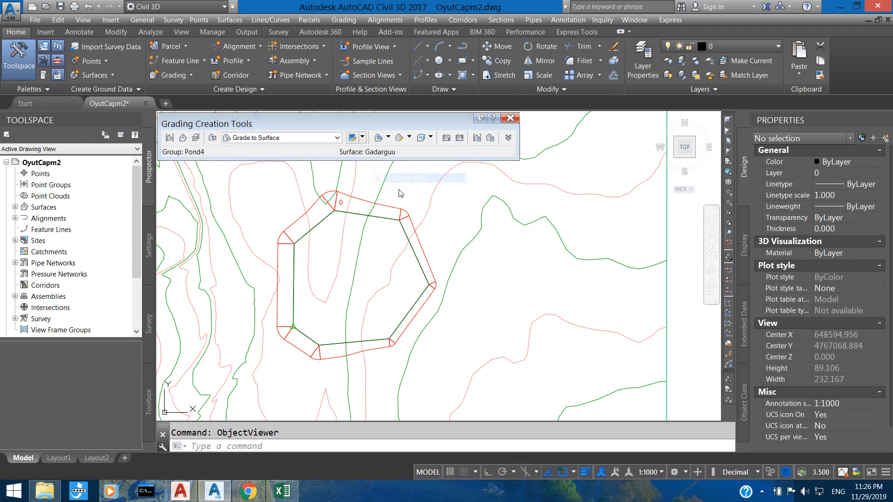
left_click(385, 242)
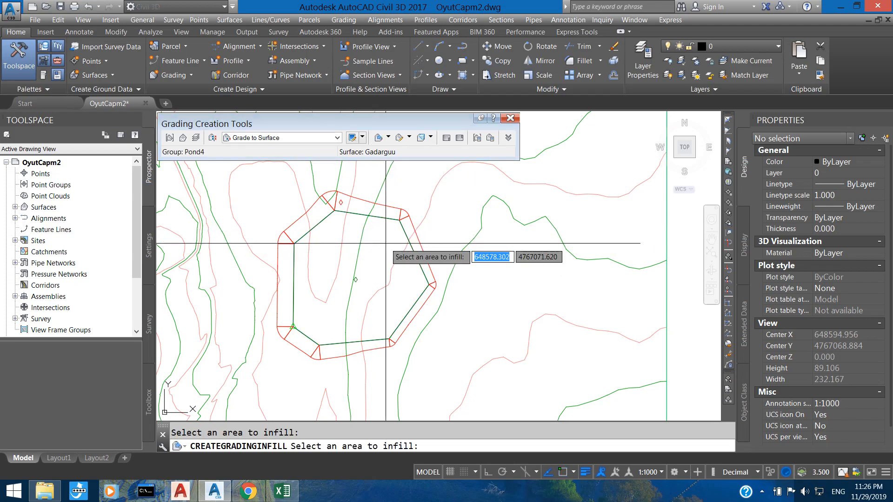
key("Return")
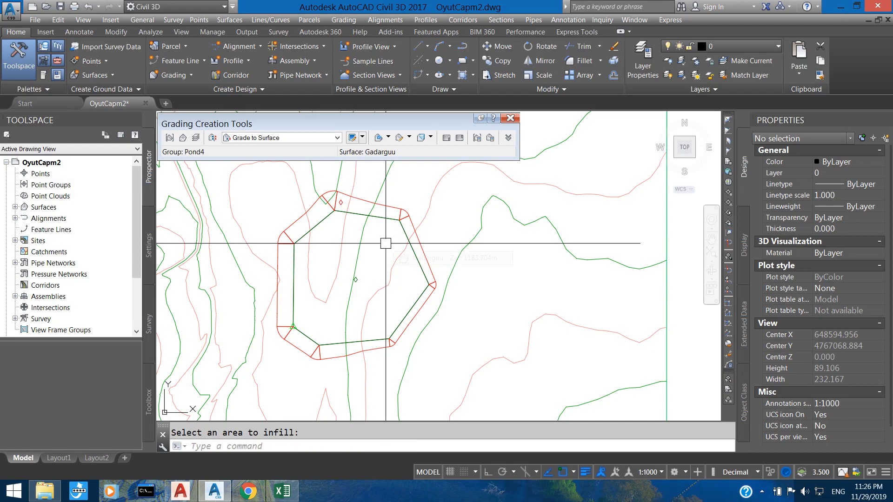
scroll(399, 214, "up", 2)
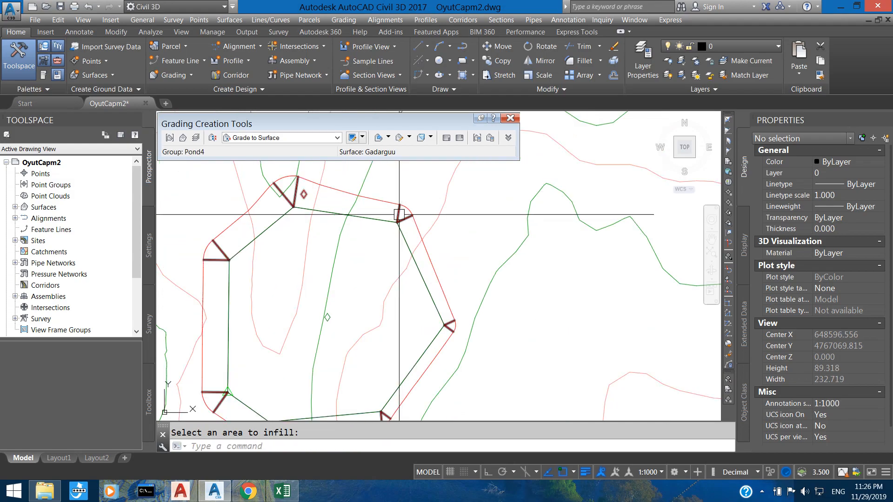
left_click(399, 215)
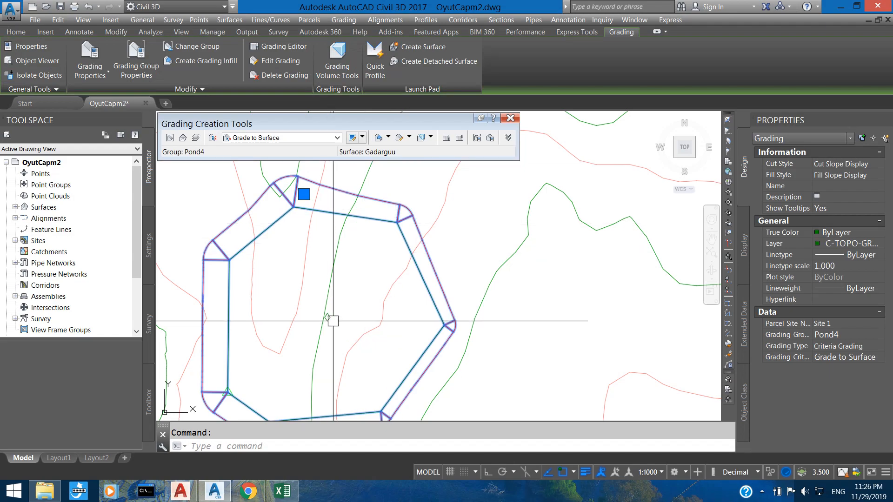
left_click(327, 317)
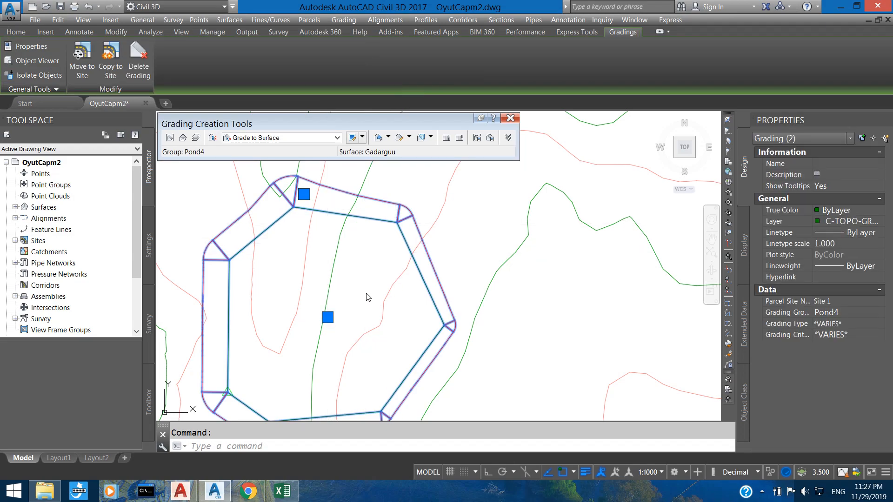
middle_click_drag(371, 272, 400, 255)
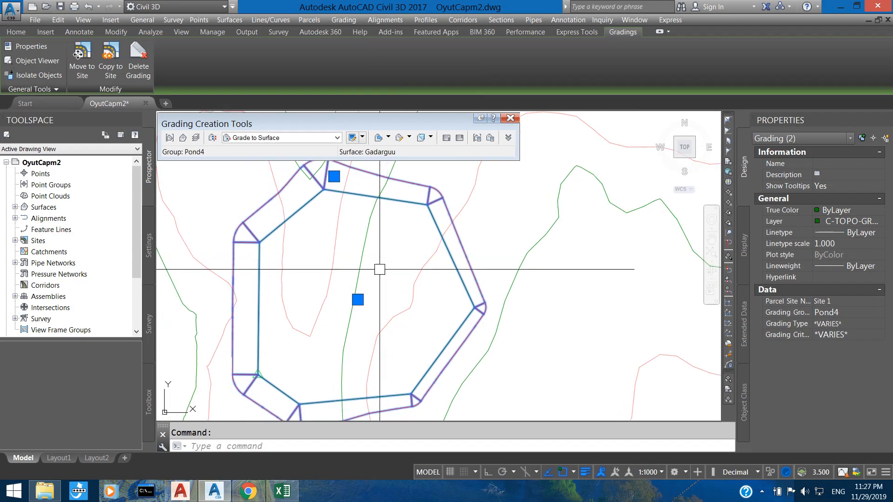
key("Escape")
Inspect only the outer slope grading of Pond4 in the Object Viewer from the SW Isometric view
left_click(427, 203)
scroll(430, 202, "up", 2)
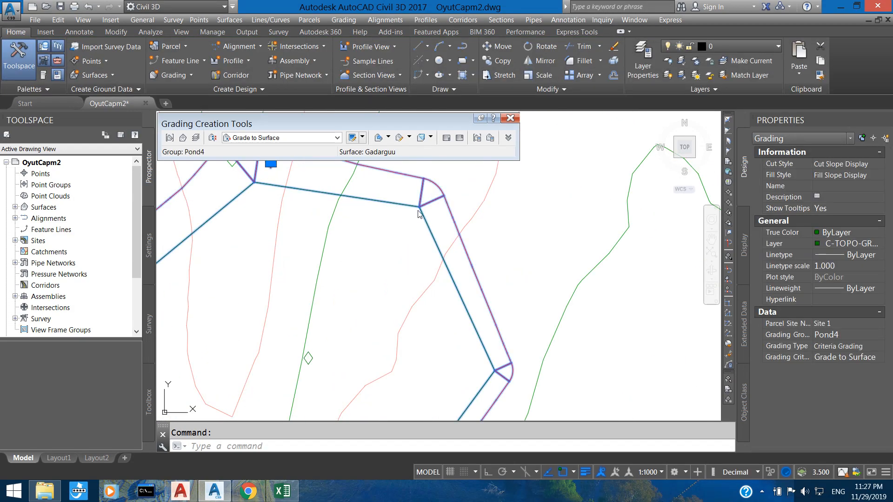
scroll(414, 203, "down", 2)
right_click(419, 203)
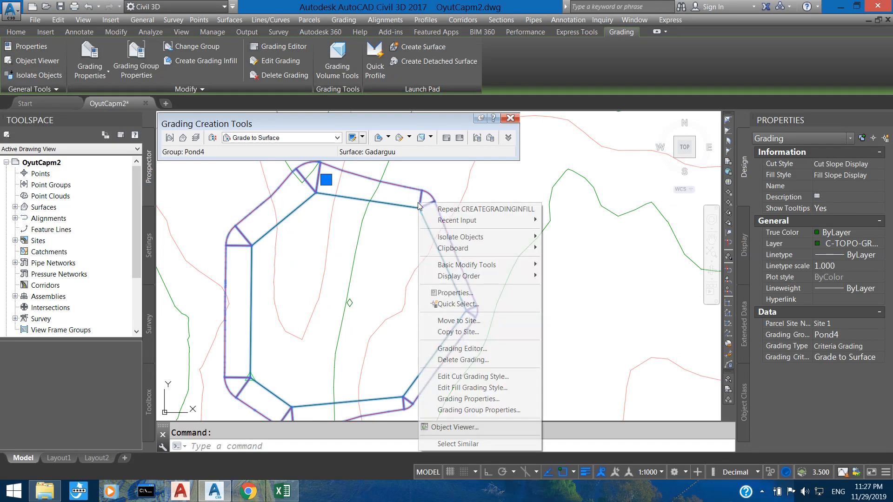
left_click(448, 410)
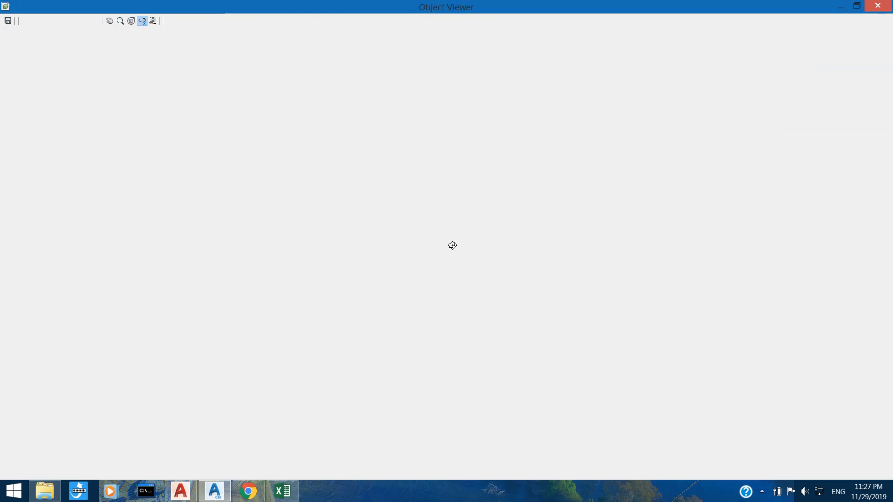
mouse_move(446, 262)
left_mouse_down()
mouse_move(445, 245)
mouse_move(443, 273)
left_mouse_up()
left_click(195, 23)
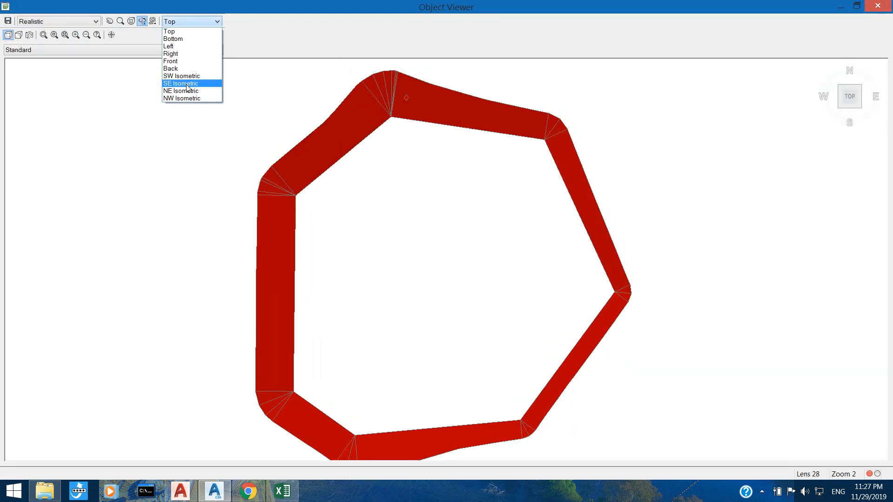
left_click(189, 77)
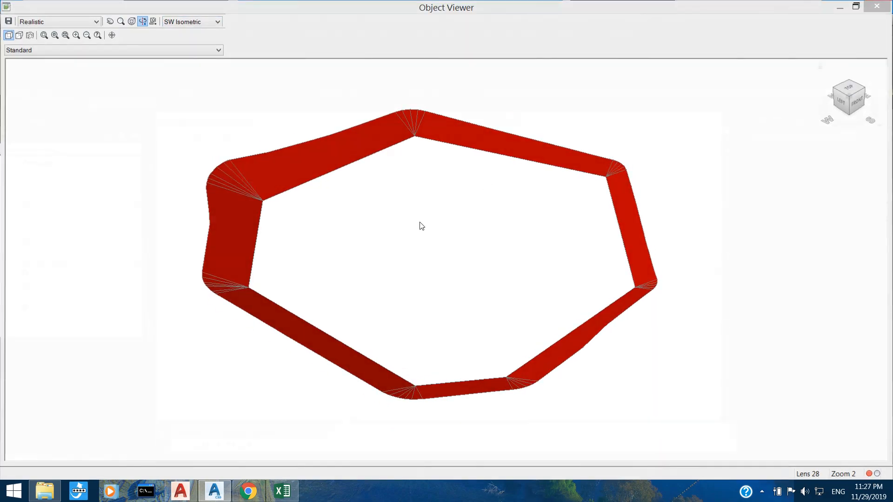
key("Escape")
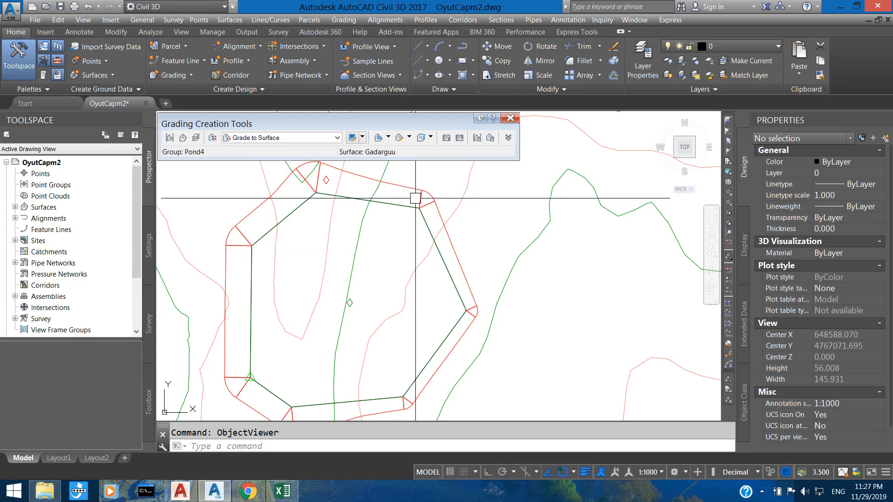
Inspect the slope grading together with the infill in the Object Viewer, orbiting from the SW Isometric view
left_click(418, 199)
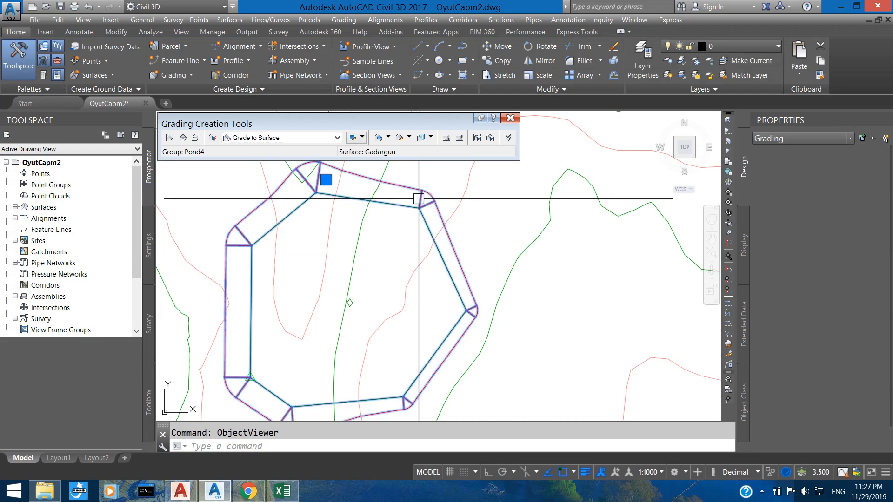
left_click(350, 303)
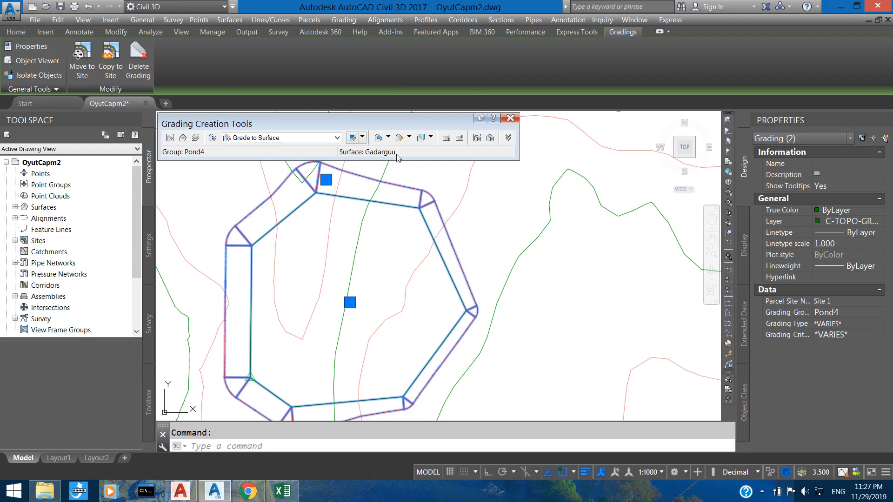
right_click(427, 233)
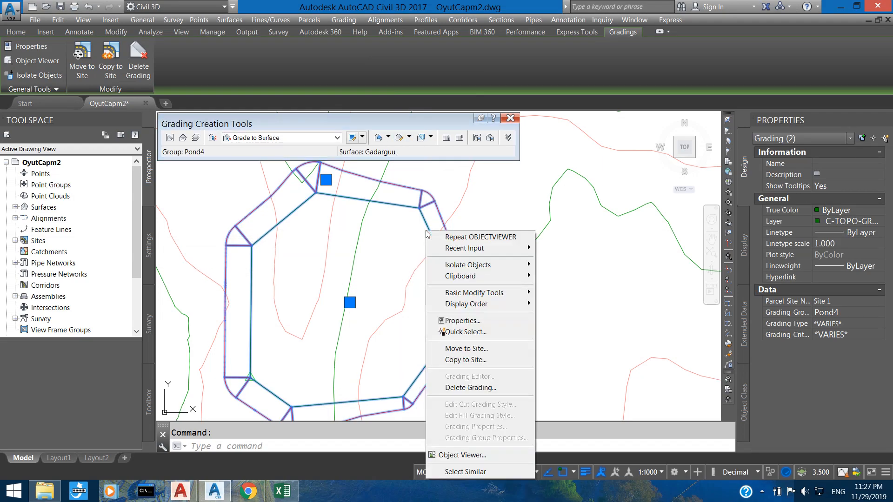
left_click(463, 454)
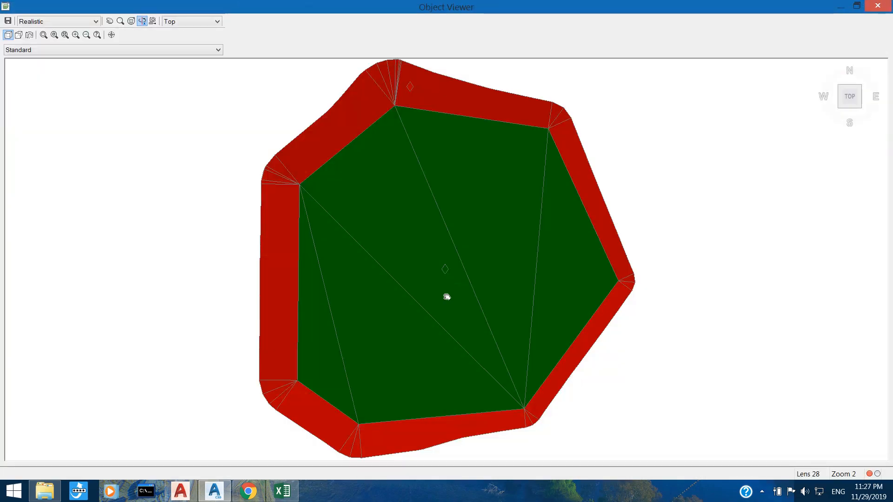
left_click_drag(447, 297, 446, 284)
left_click(183, 21)
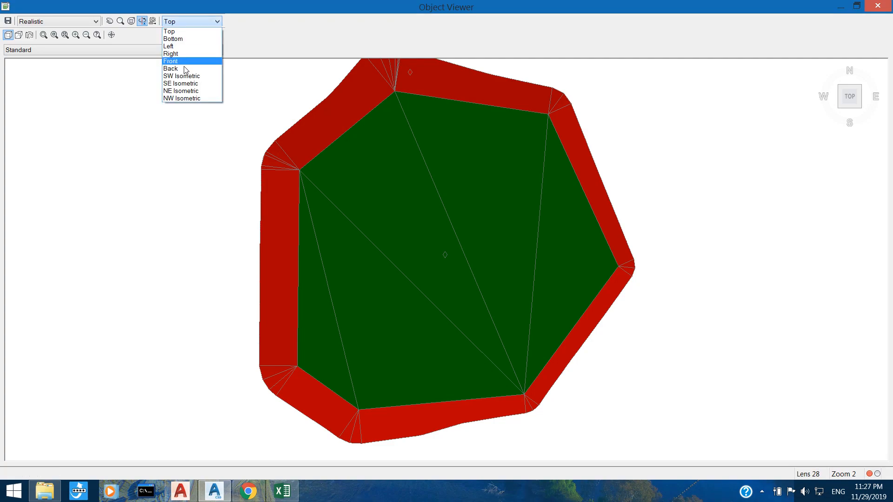
left_click(186, 76)
left_click_drag(450, 307, 373, 278)
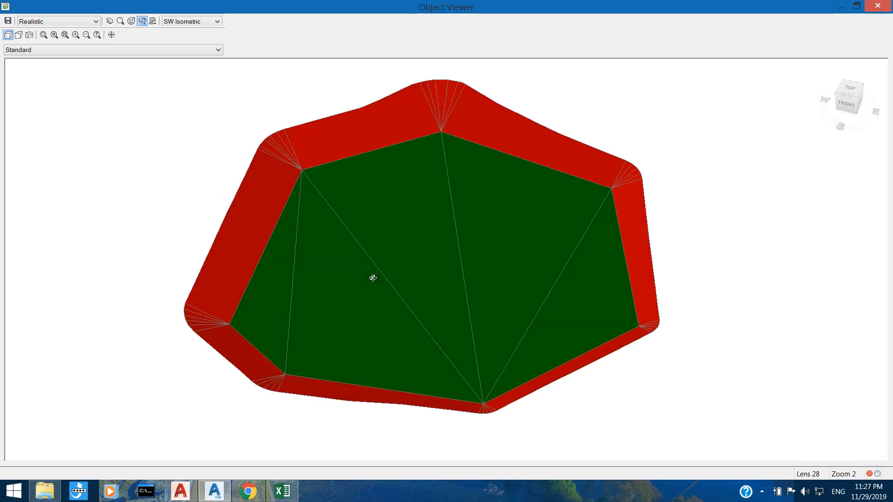
key("Escape")
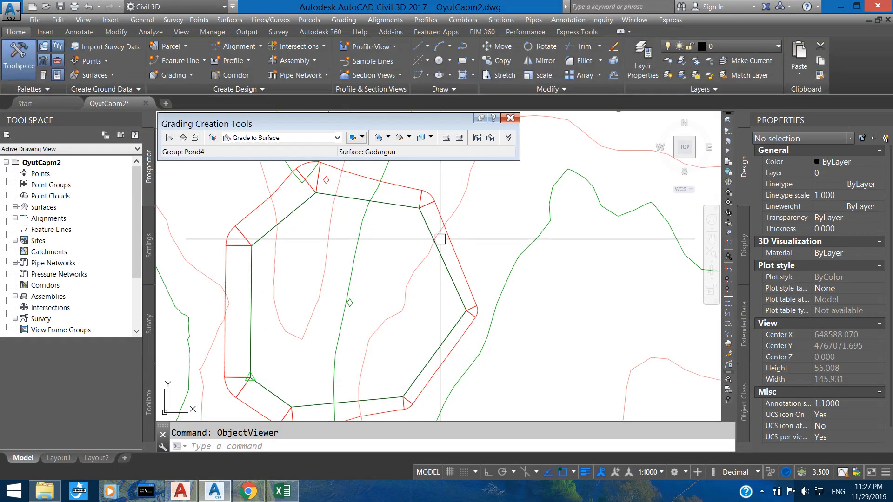
Move the easternmost vertex of the pond feature line inward, almost directly south of the northeast vertex
scroll(448, 230, "down", 2)
scroll(448, 229, "up", 2)
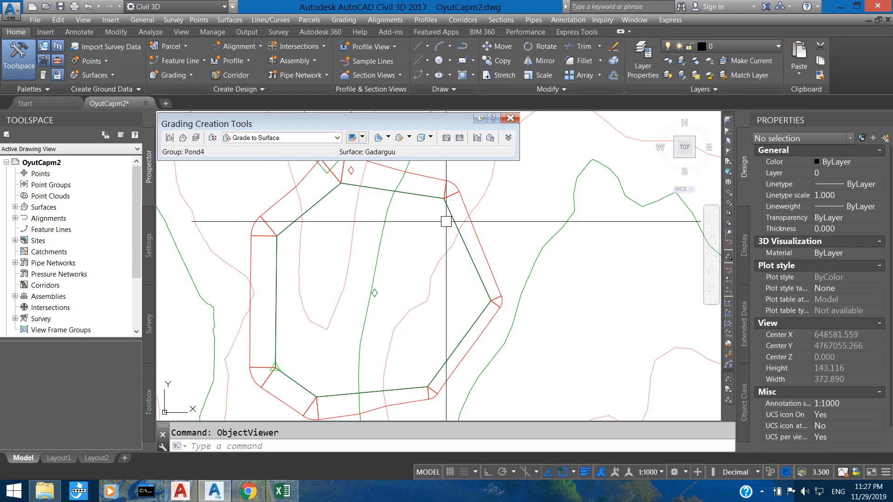
left_click(450, 221)
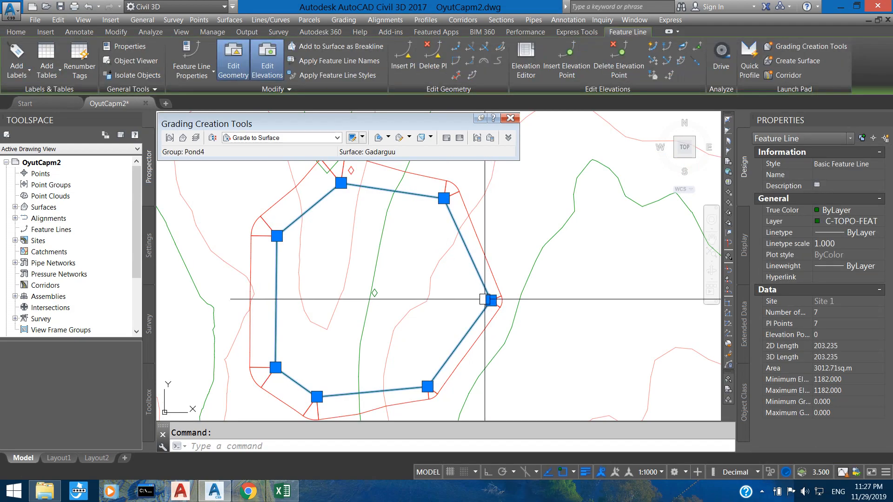
left_click(491, 301)
left_click(450, 302)
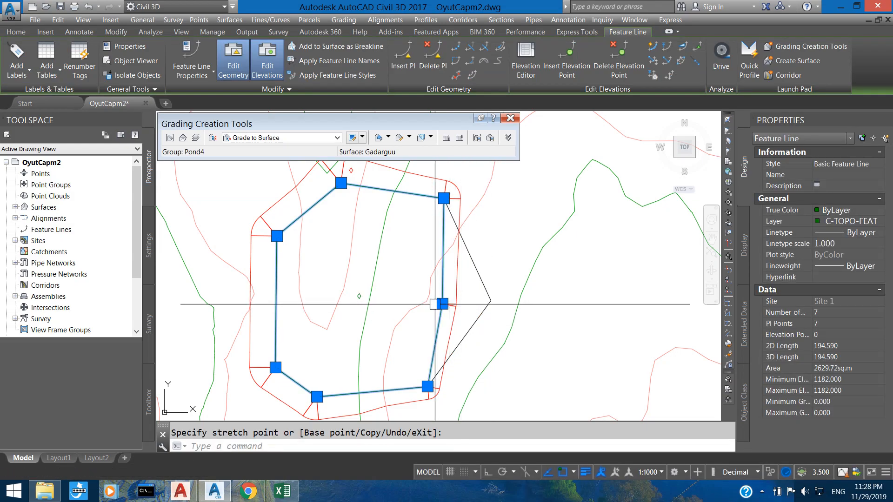
left_click(484, 290)
key("Escape")
left_click(495, 253)
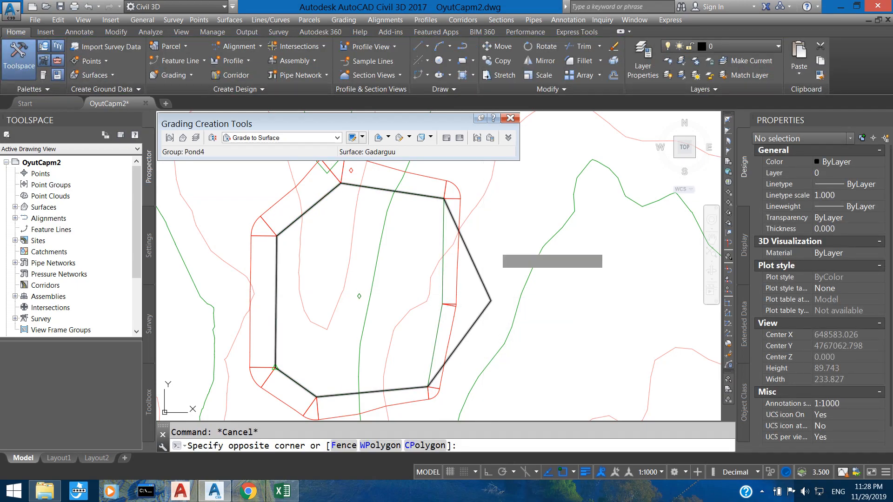
key("Escape")
left_click(480, 272)
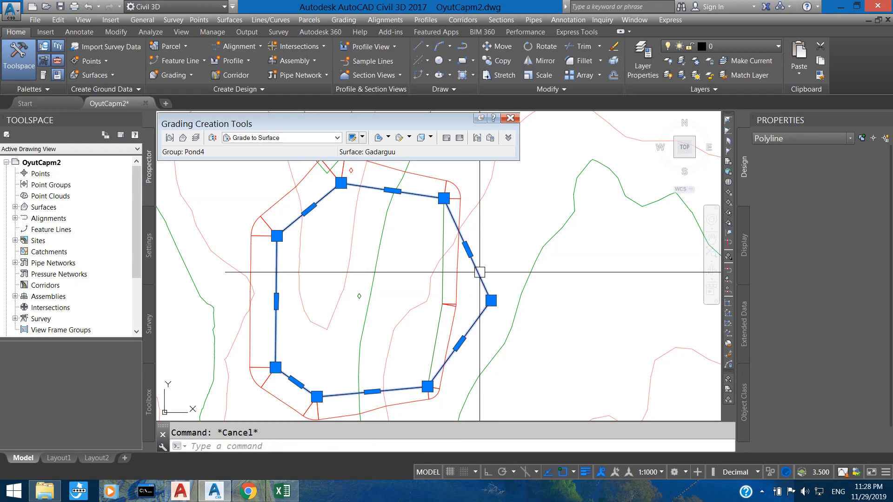
key("Escape")
middle_click_drag(442, 272, 469, 265)
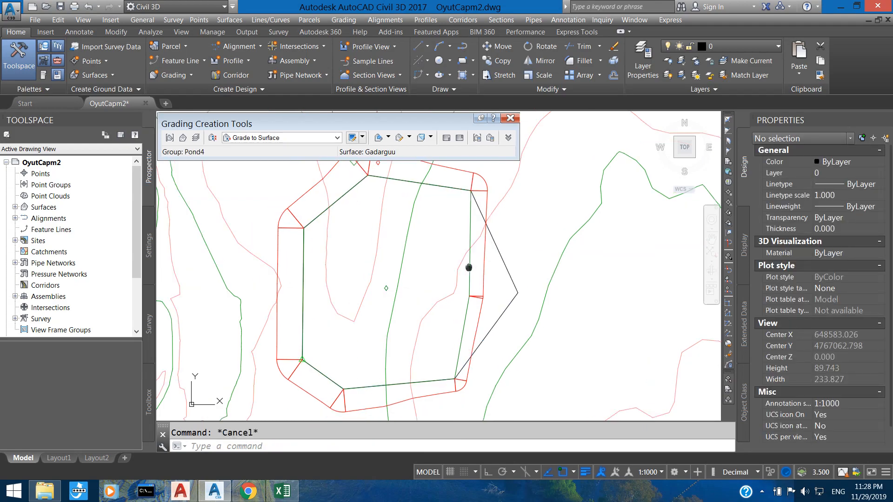
Try to delete an elevation point at the moved east vertex of the pond feature line
left_click(467, 298)
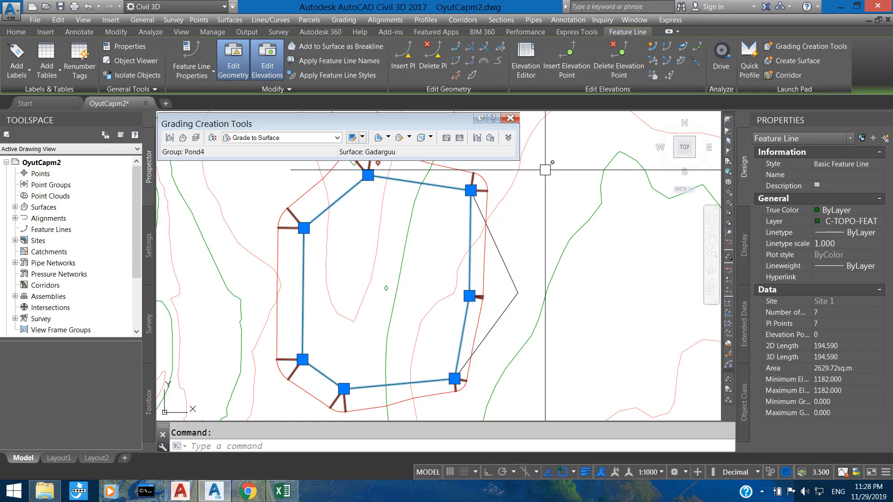
left_click(618, 55)
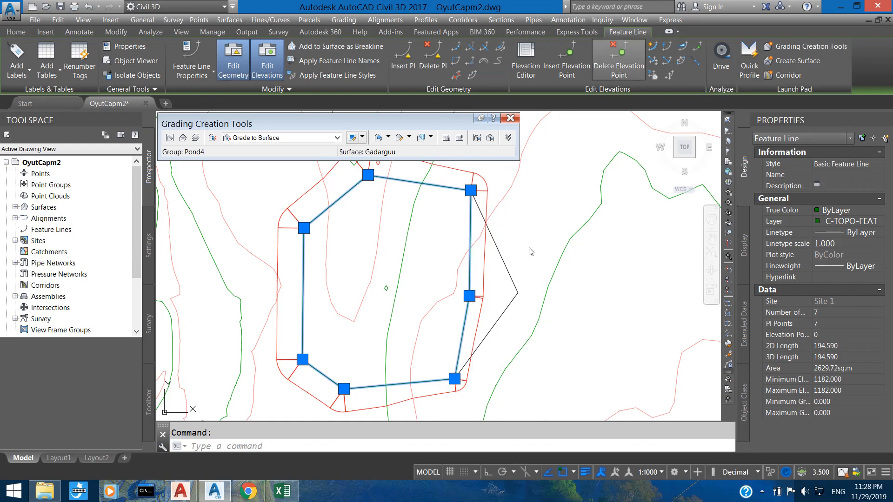
left_click(468, 297)
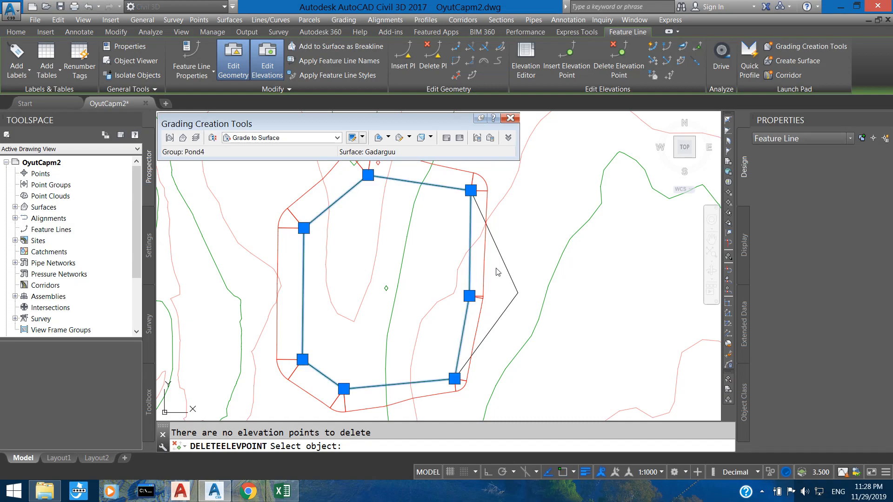
key("Escape")
scroll(501, 284, "down", 2)
key("Escape")
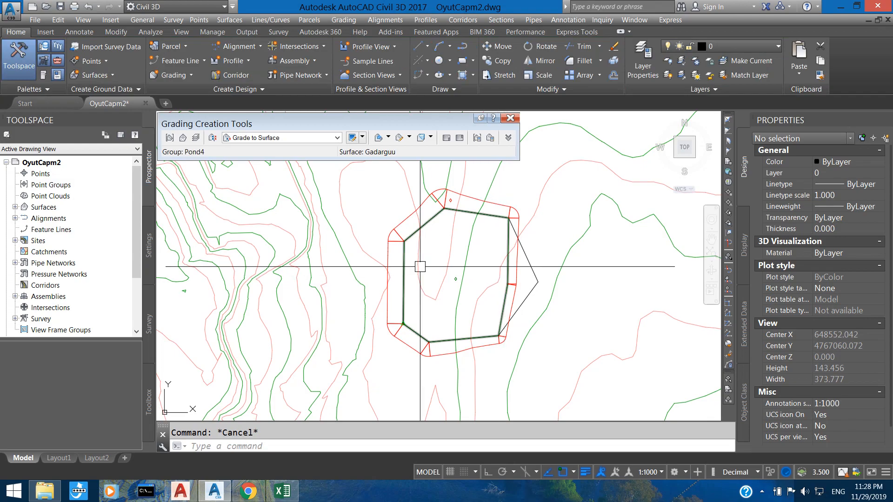
Move the southwest vertex of the pond feature line outward to the northwest, beyond the original western edge
left_click(404, 281)
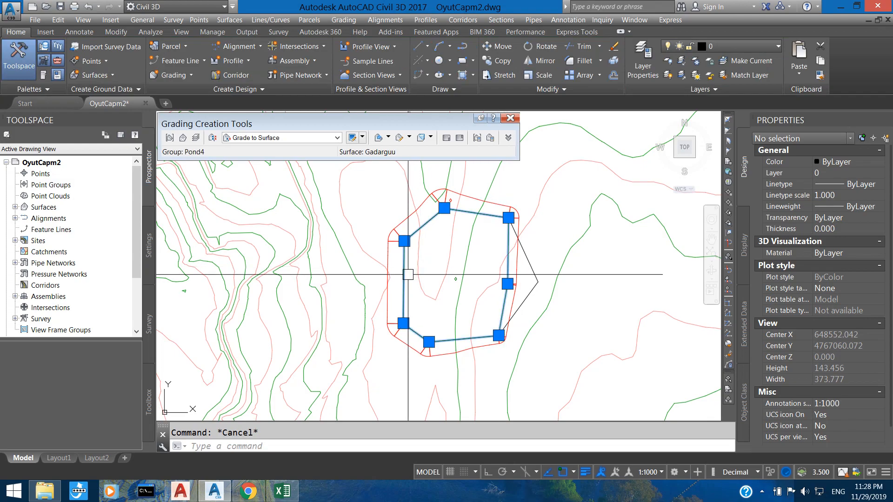
left_click(404, 323)
scroll(393, 295, "up", 2)
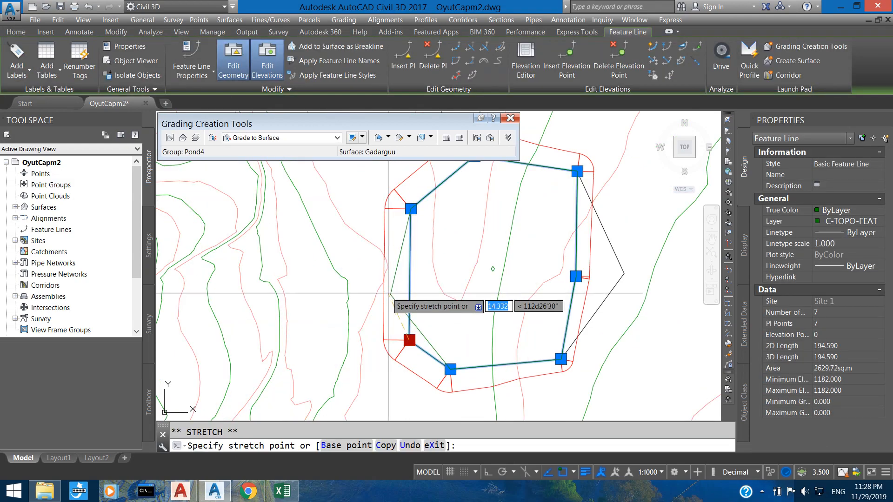
left_click(388, 293)
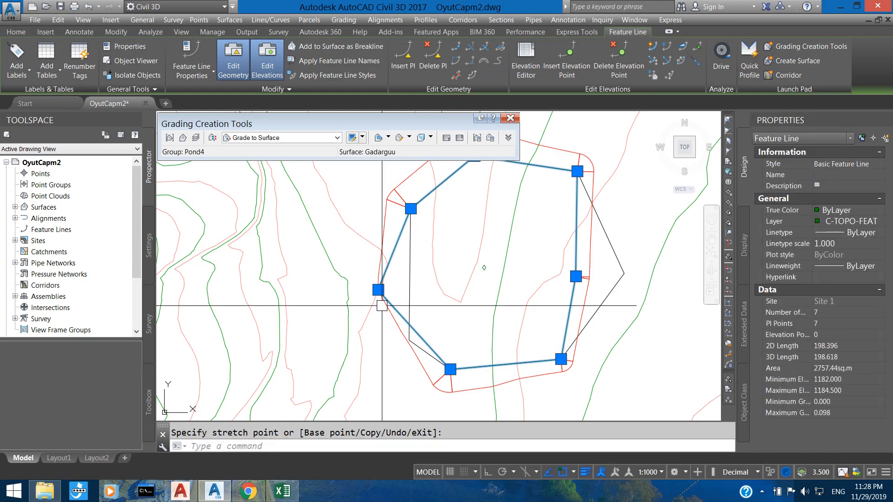
Examine the slope grading and contours around the westernmost vertex of the pond feature line
key("Escape")
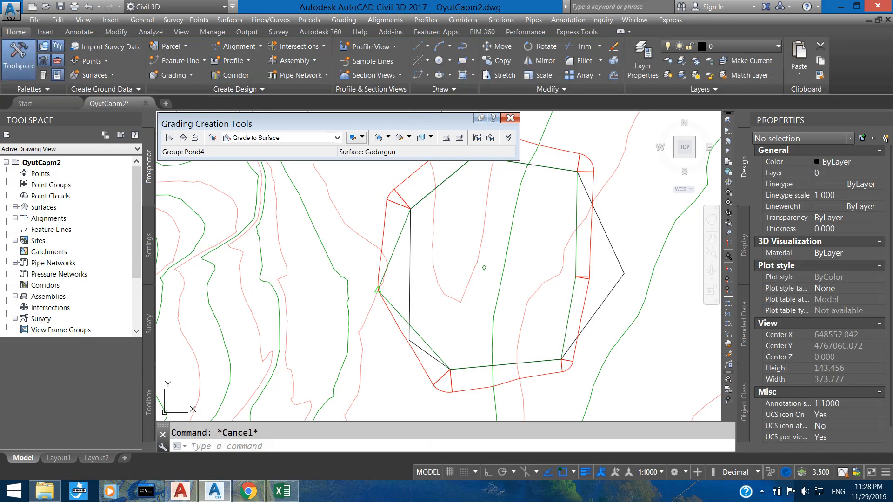
left_click(398, 286)
left_click(399, 287)
key("Escape")
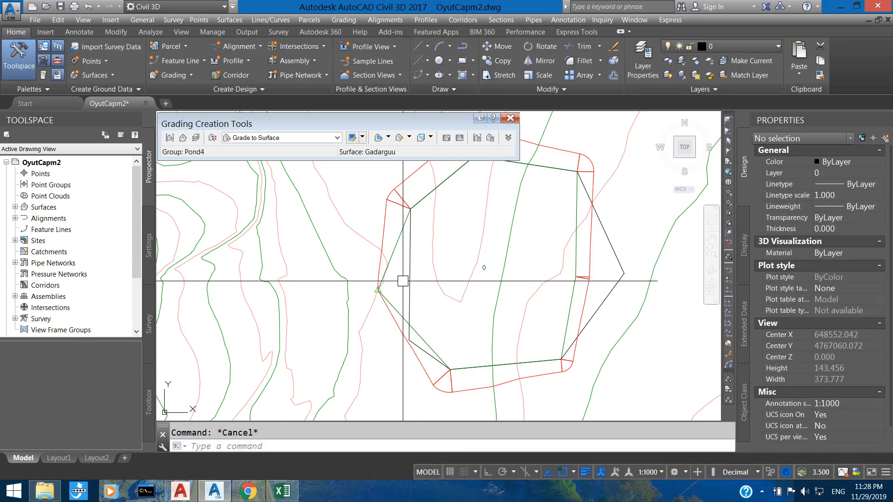
scroll(403, 281, "up", 5)
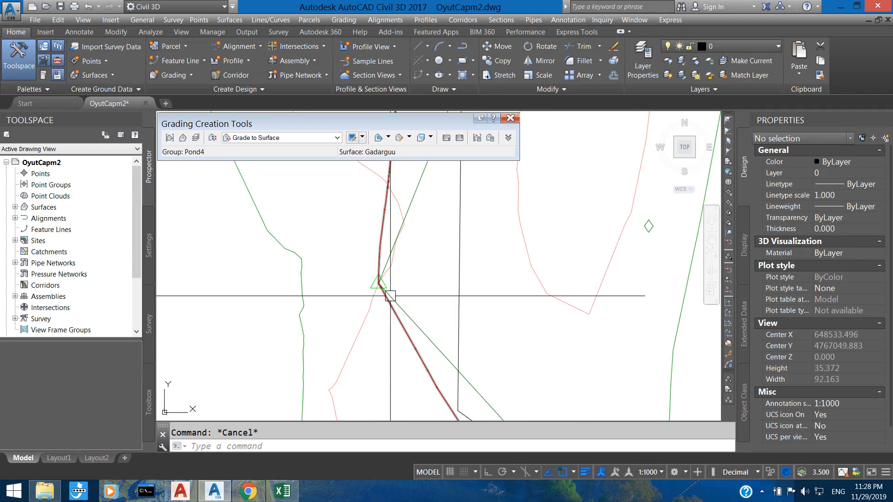
scroll(389, 269, "down", 5)
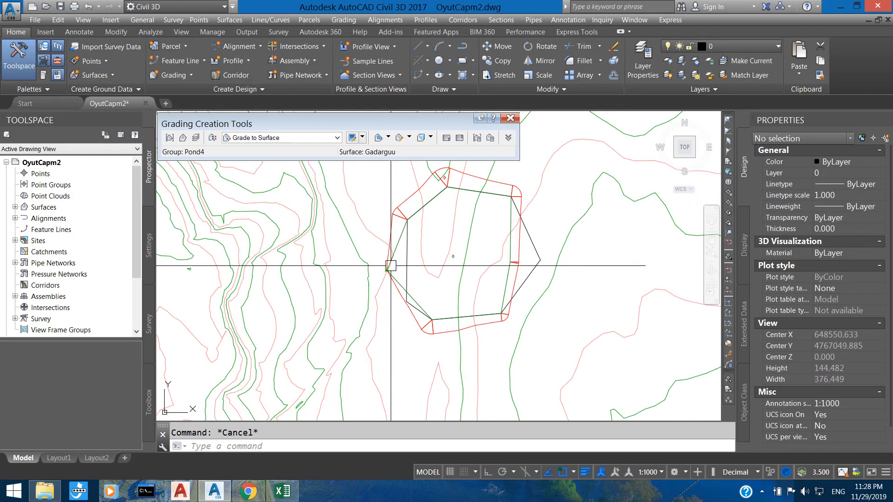
scroll(390, 266, "up", 3)
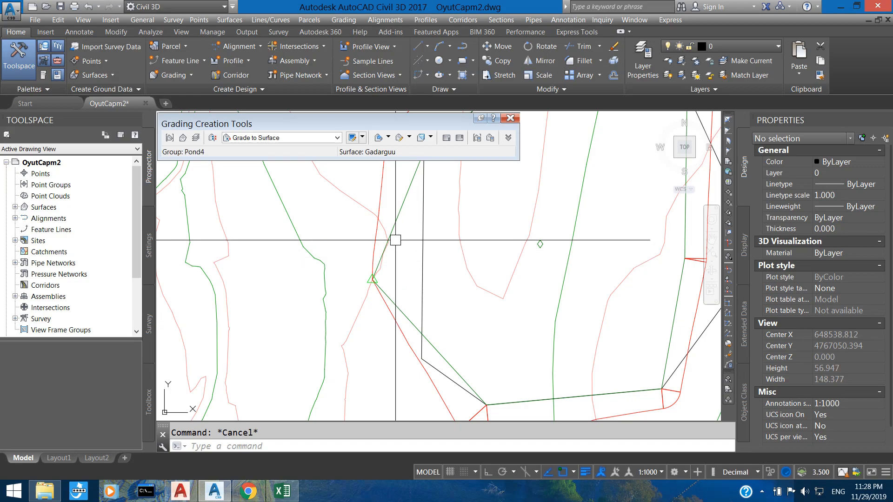
left_click(391, 235)
middle_click_drag(398, 245, 399, 281)
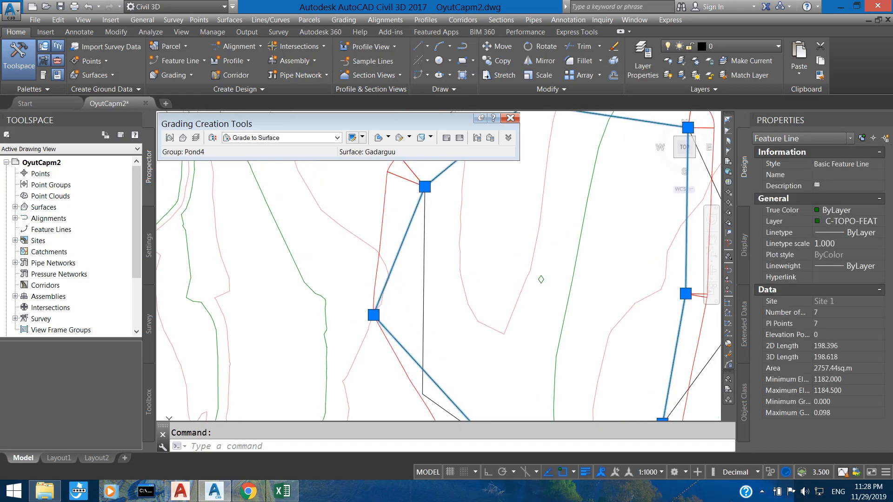
key("Escape")
middle_click_drag(402, 206, 405, 224)
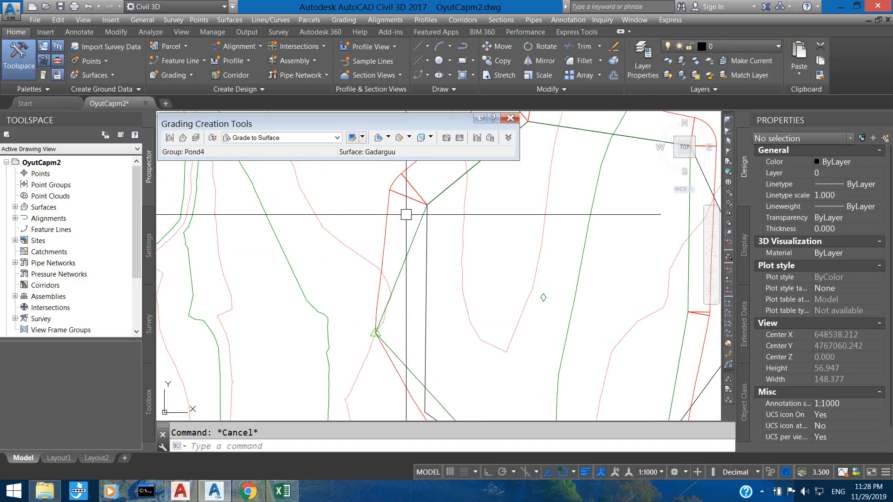
left_click(411, 204)
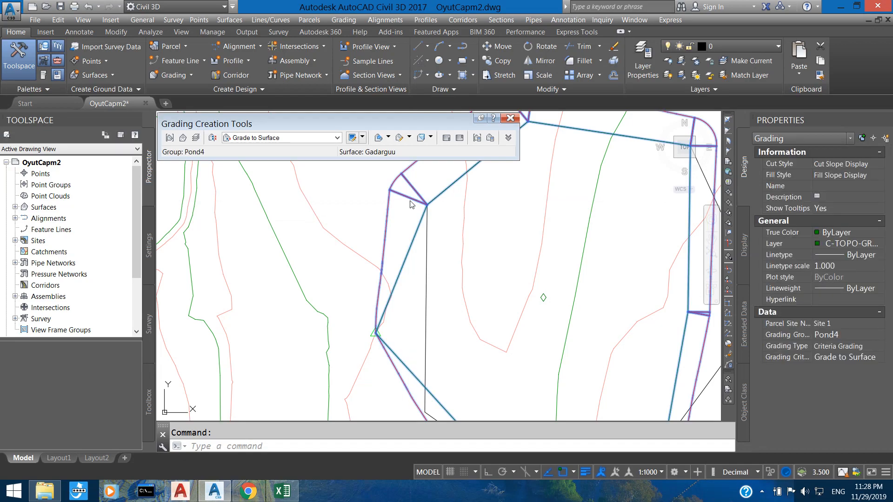
right_click(411, 205)
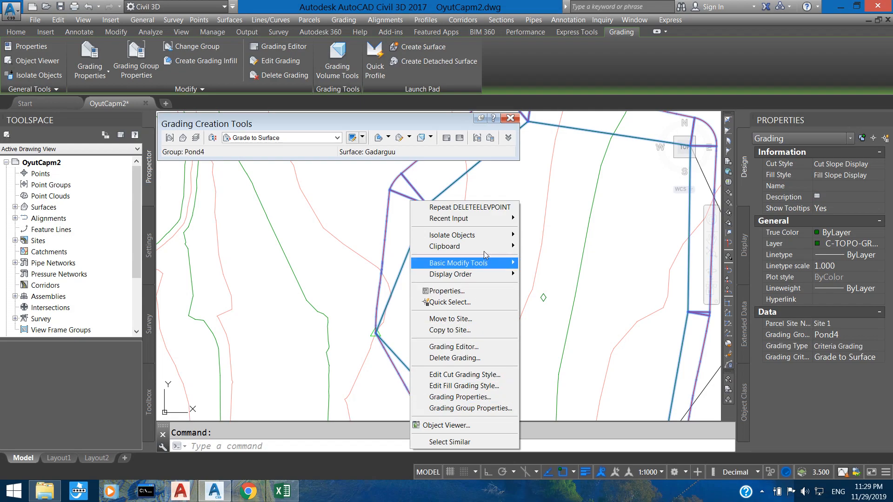
left_click(538, 214)
key("Escape")
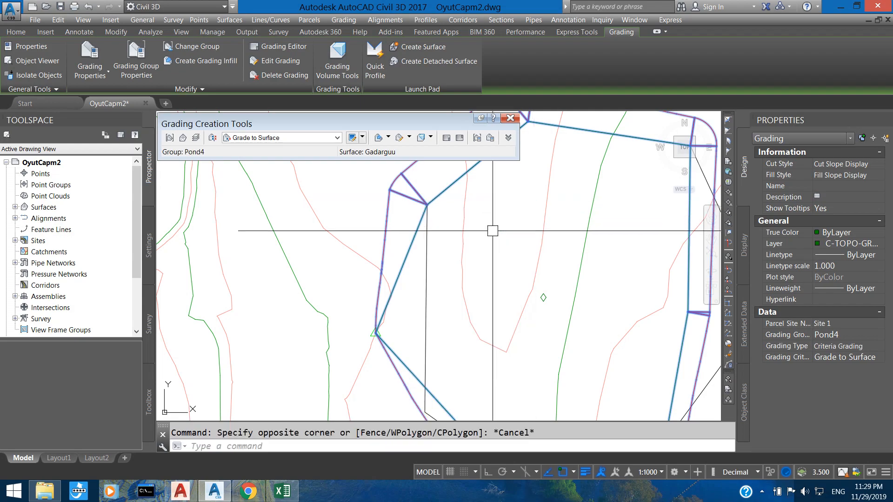
Move the westernmost vertex of the pond feature line east, closer to the original western edge
left_click(411, 265)
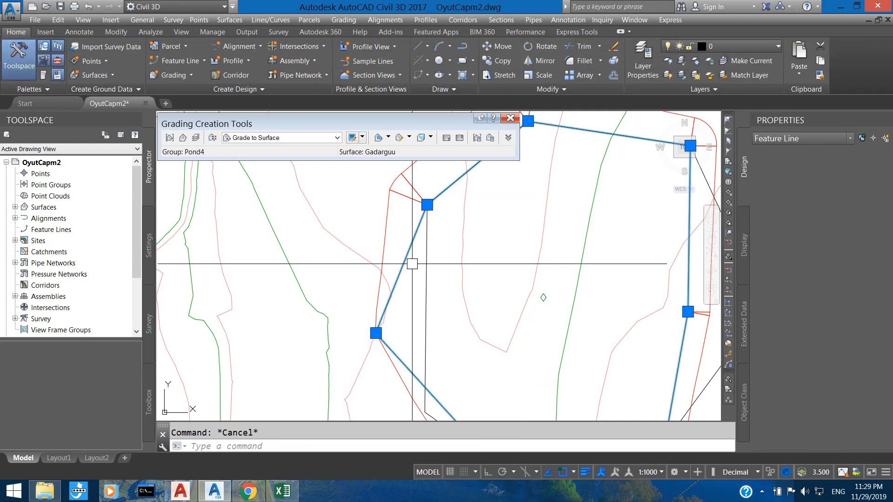
middle_click_drag(412, 264, 399, 252)
middle_click_drag(362, 308, 342, 260)
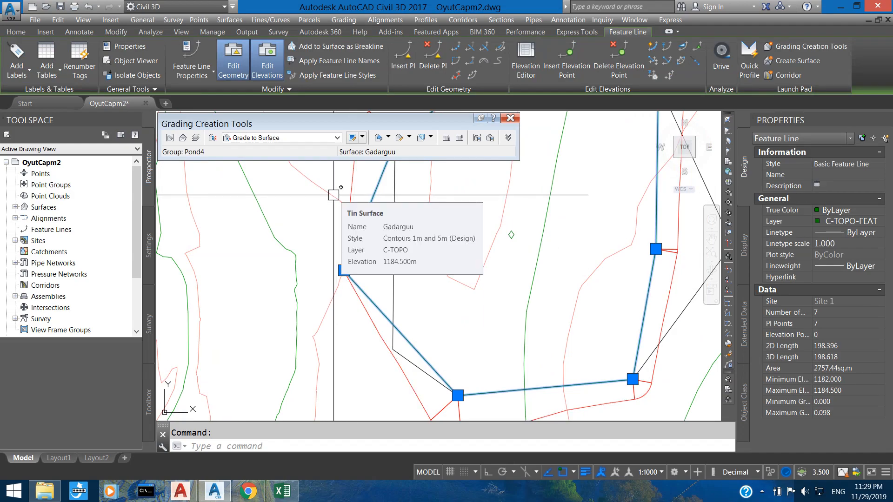
left_click(344, 270)
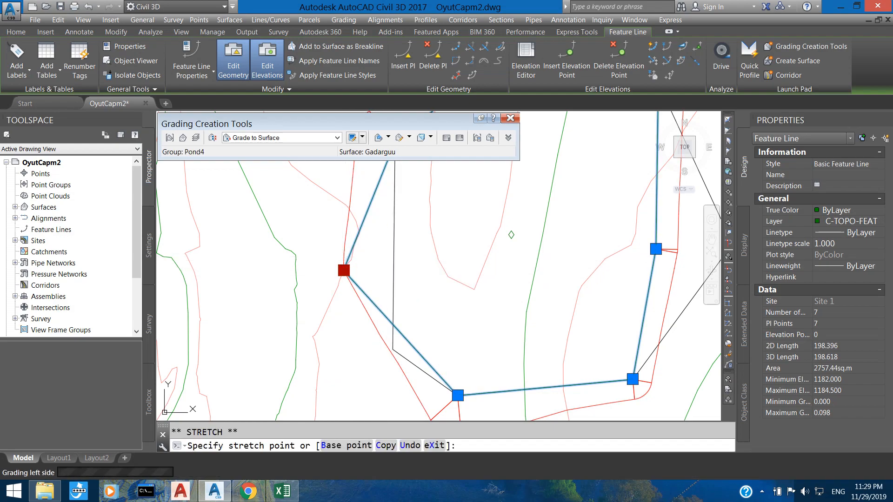
left_click(382, 257)
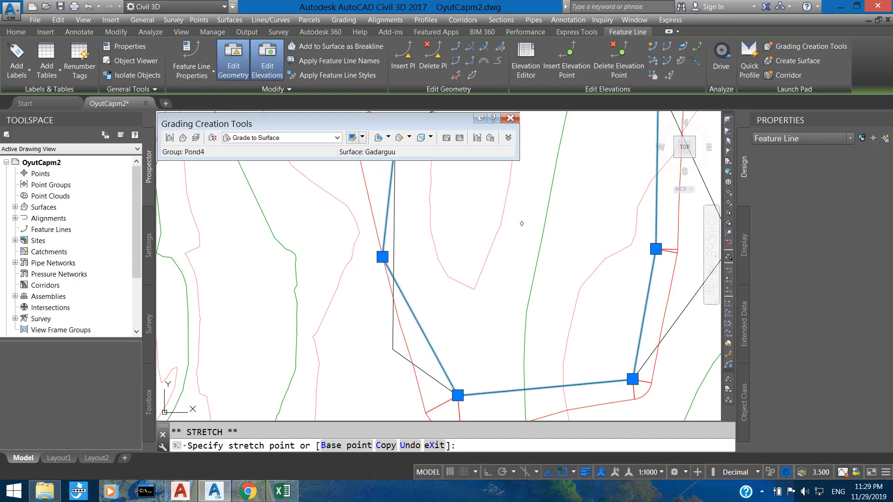
key("Escape")
middle_click_drag(403, 256, 397, 269)
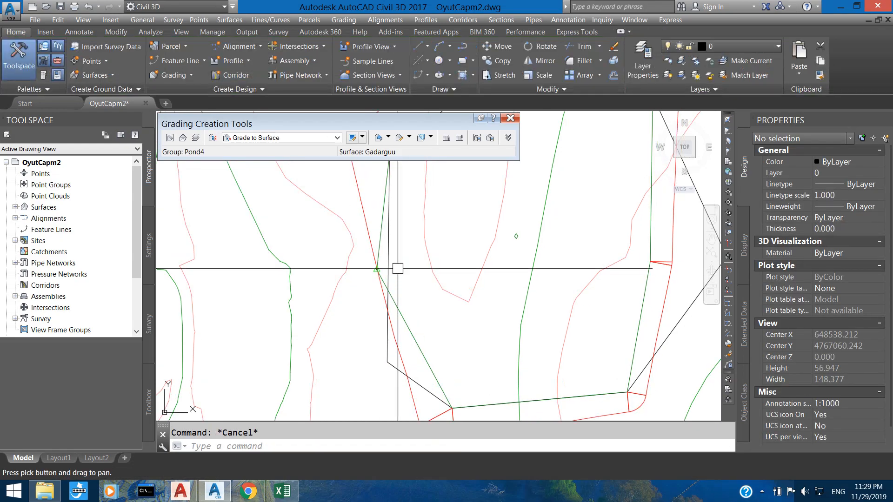
Move the west vertex of the pond feature line well inside the outline, southeast of the northwest vertex
scroll(395, 245, "down", 2)
scroll(399, 234, "down", 2)
middle_click_drag(408, 223, 406, 235)
scroll(389, 246, "up", 4)
left_click(387, 247)
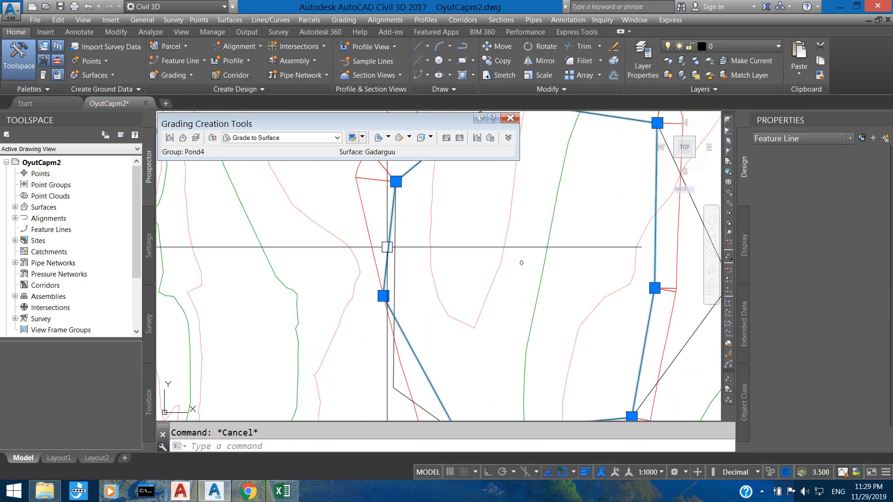
left_click(383, 295)
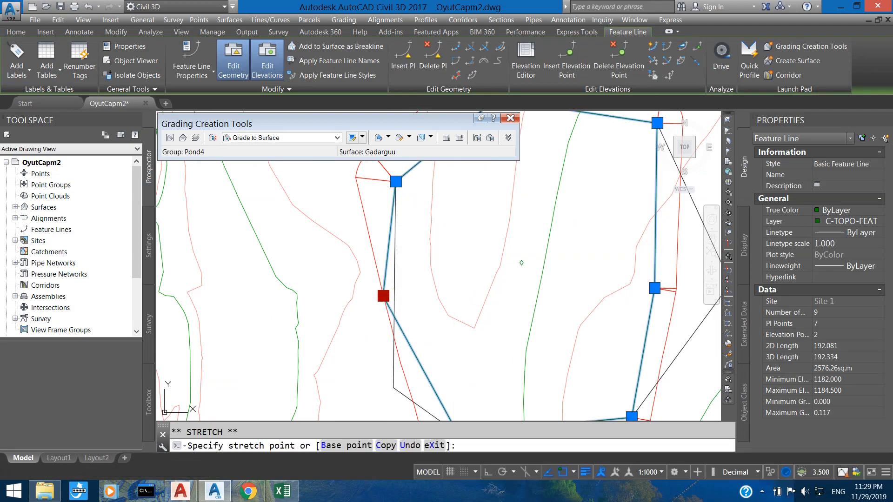
left_click(457, 244)
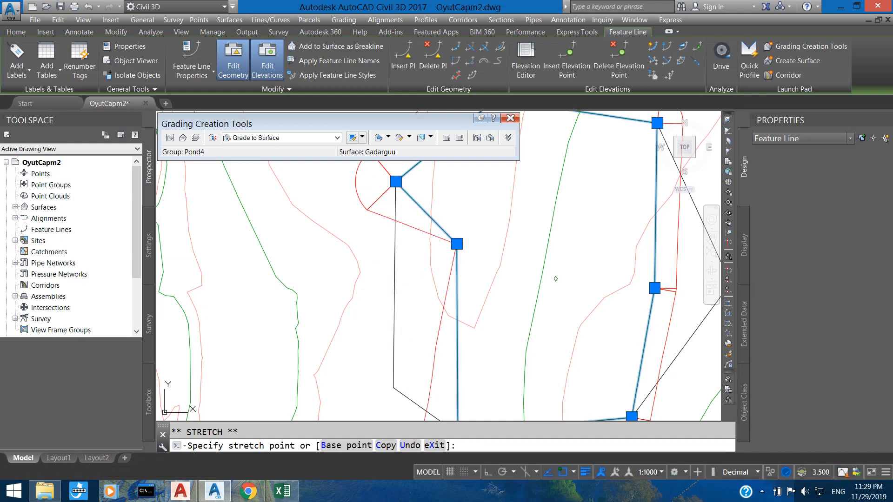
Move the west vertex of the pond feature line back out, just west of the original western edge and below the northwest vertex
left_click(457, 243)
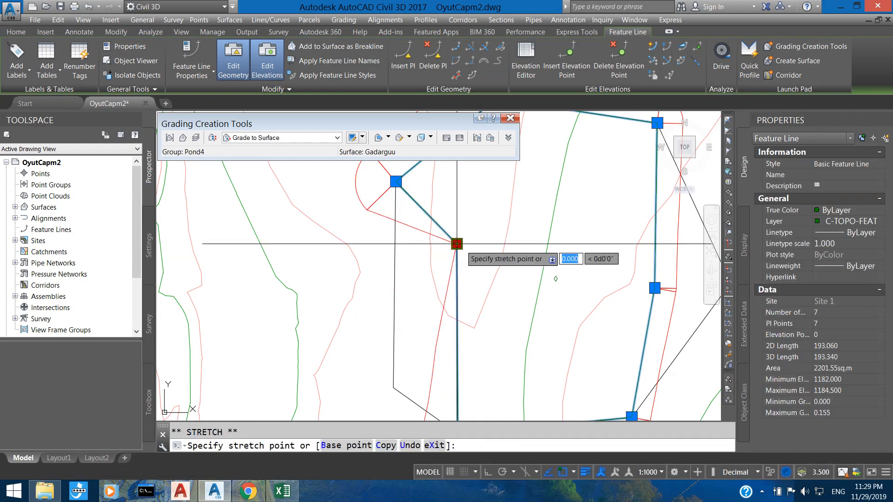
left_click(381, 270)
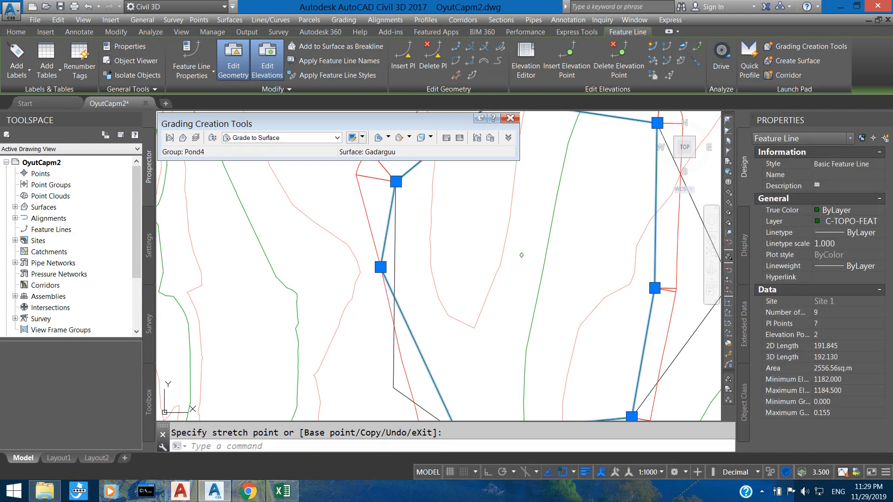
middle_click_drag(414, 197, 435, 230)
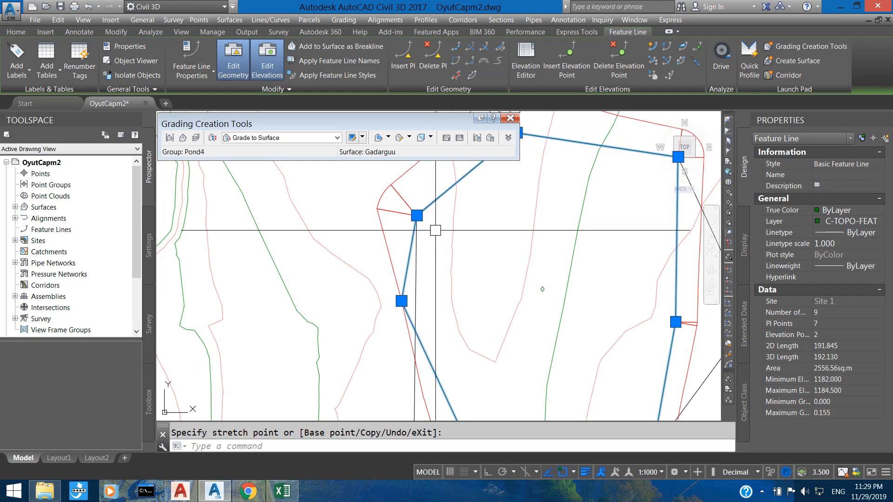
key("Escape")
key("Escape")
scroll(410, 307, "down", 4)
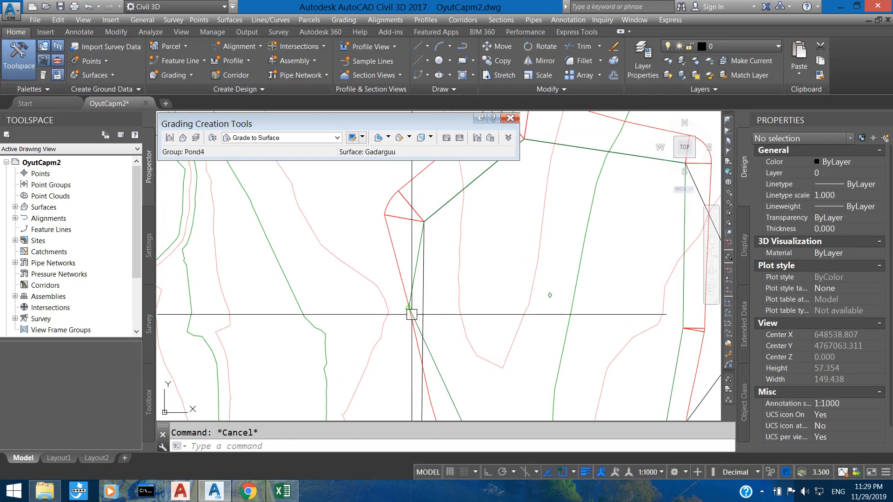
Inspect the reshaped slope grading in the Object Viewer, orbiting from the SW Isometric view
middle_click_drag(413, 305, 409, 256)
scroll(408, 255, "up", 4)
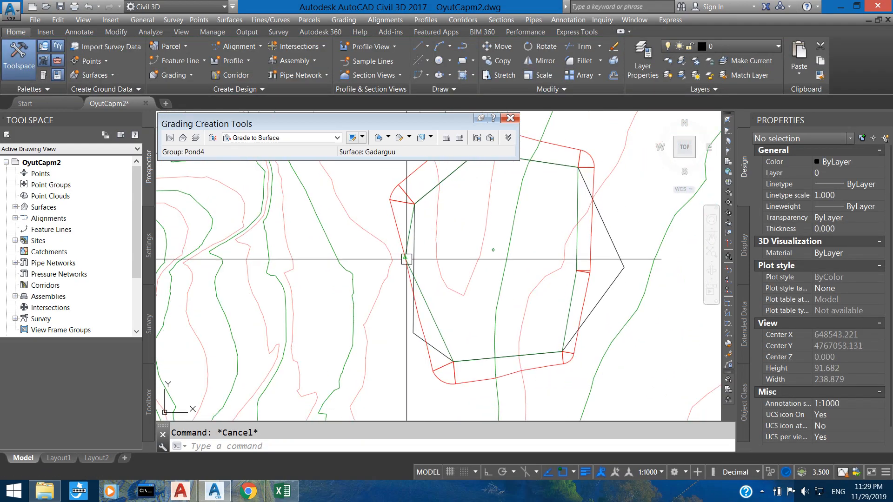
middle_click_drag(405, 225, 410, 308)
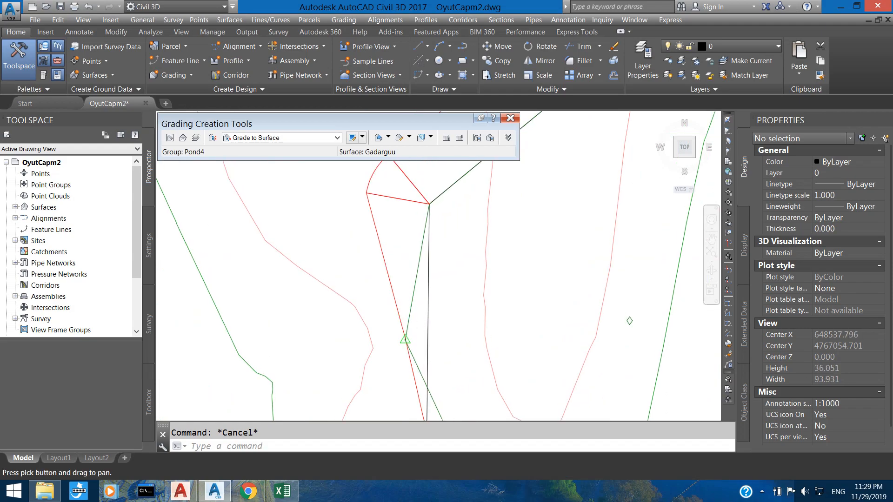
left_click(398, 198)
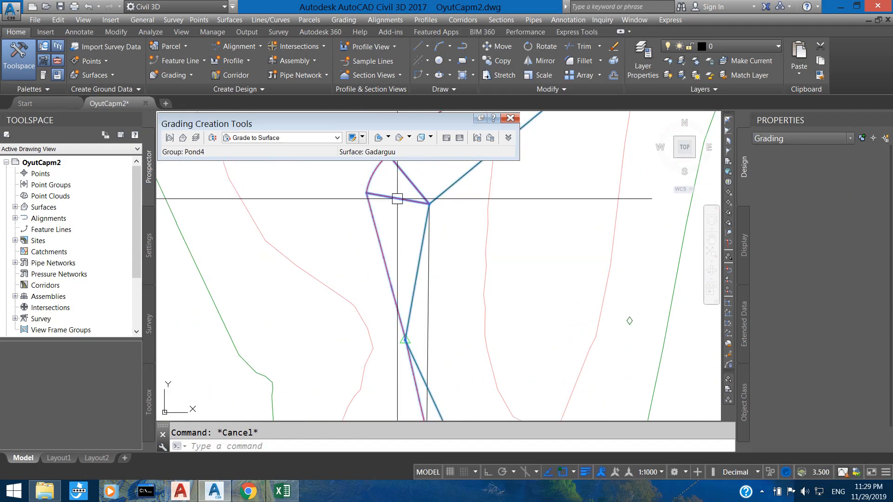
right_click(416, 199)
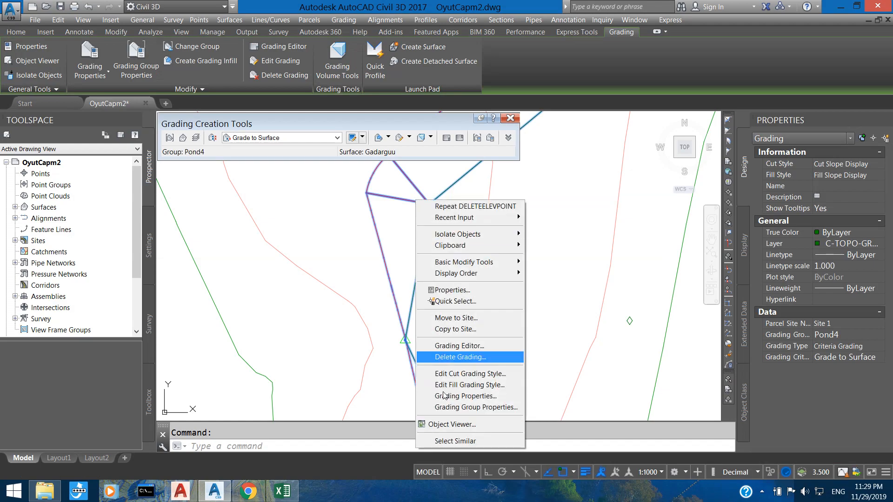
left_click(467, 425)
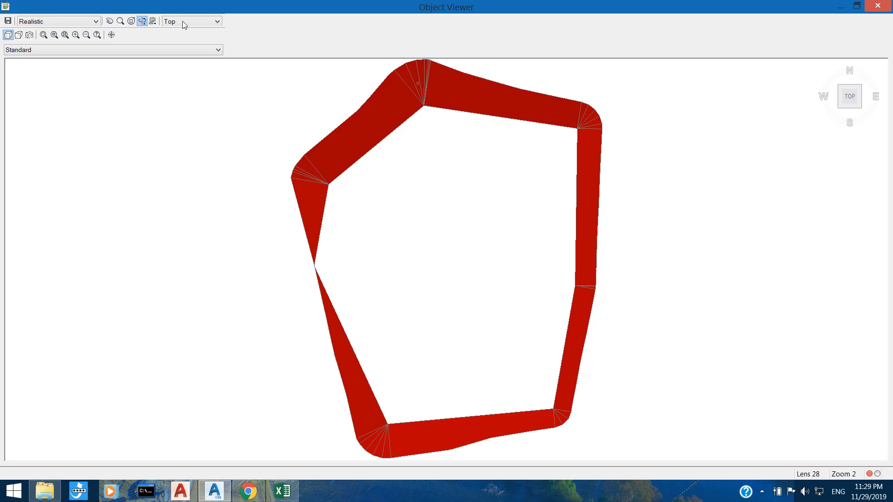
left_click(185, 25)
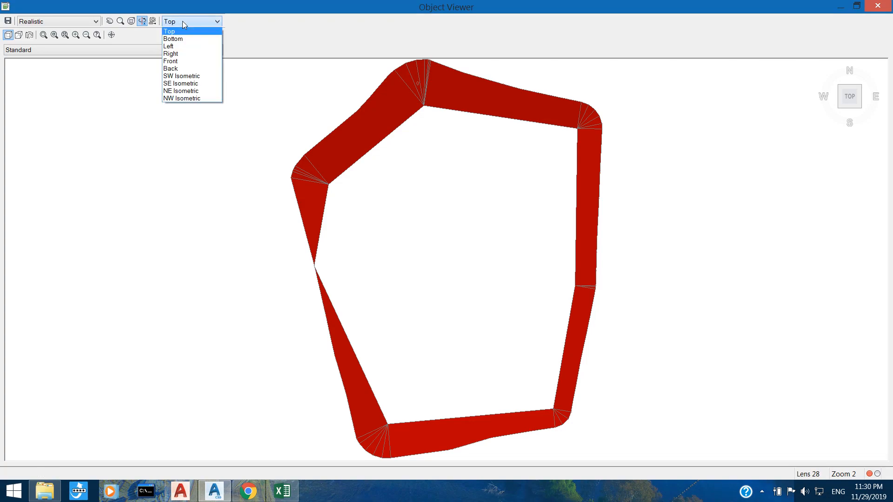
left_click(179, 76)
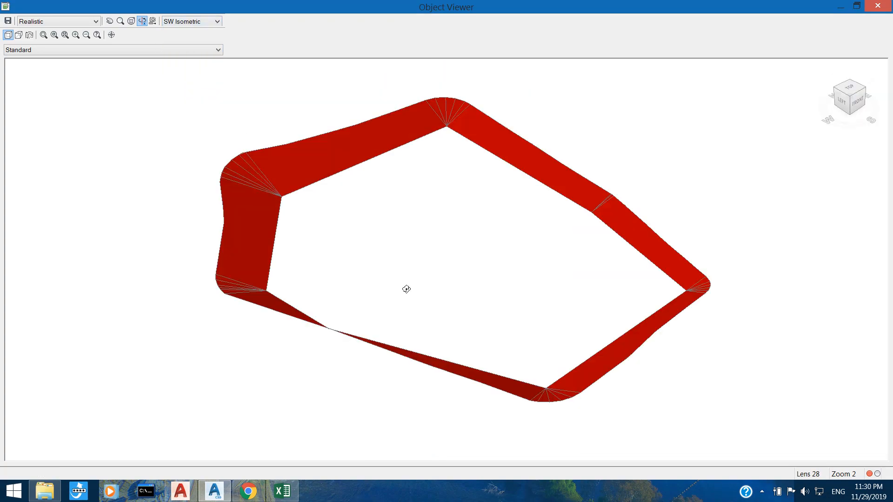
left_click_drag(423, 348, 268, 308)
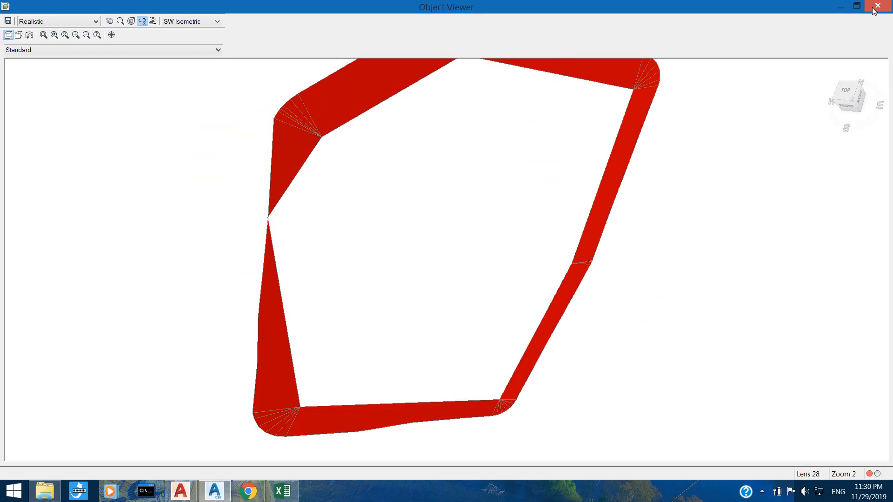
key("Escape")
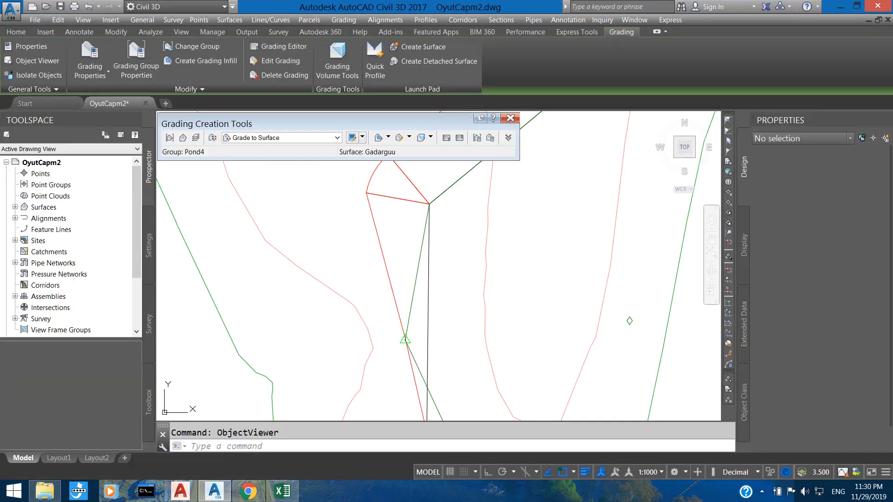
Set the elevation of the pond feature line's first point, at station 0+000.00, to 1182.000 m in the Elevation Editor
middle_click_drag(429, 303, 383, 259)
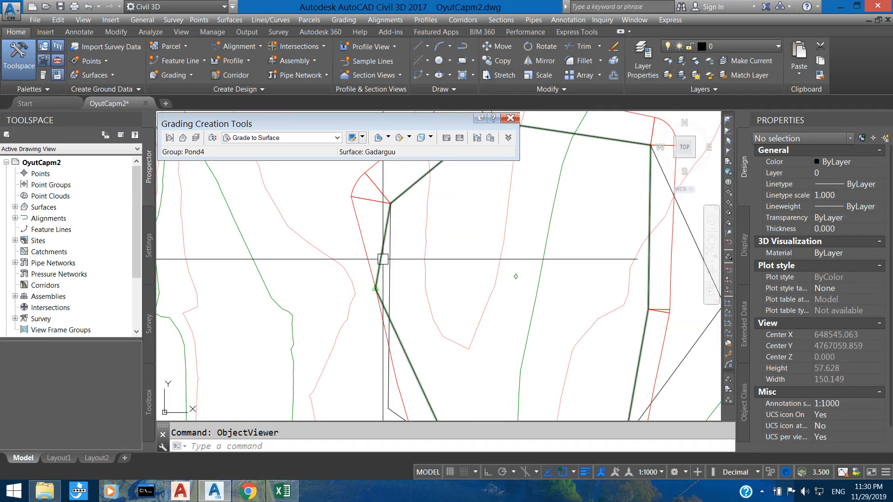
left_click(383, 259)
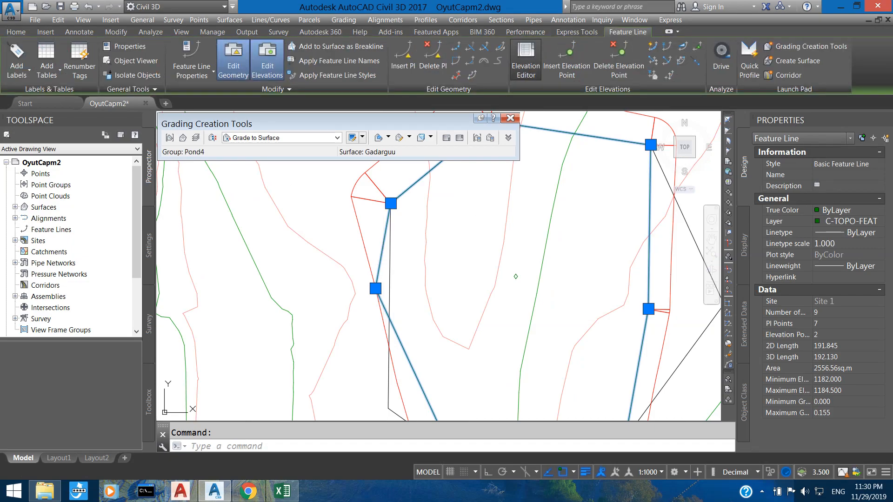
left_click(526, 60)
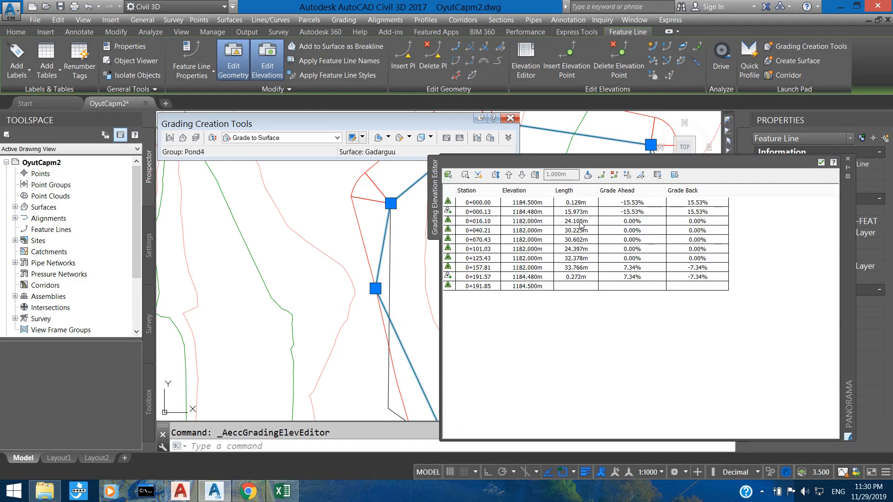
left_click(529, 213)
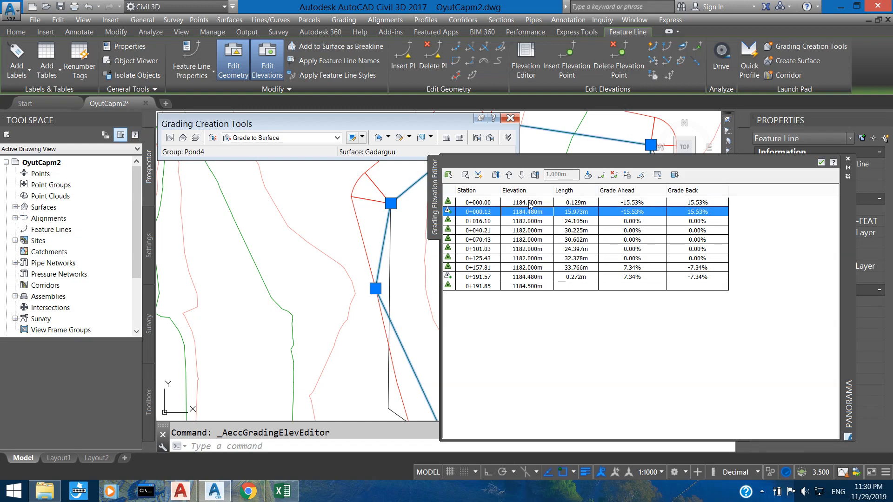
left_click(525, 203)
left_click(520, 203)
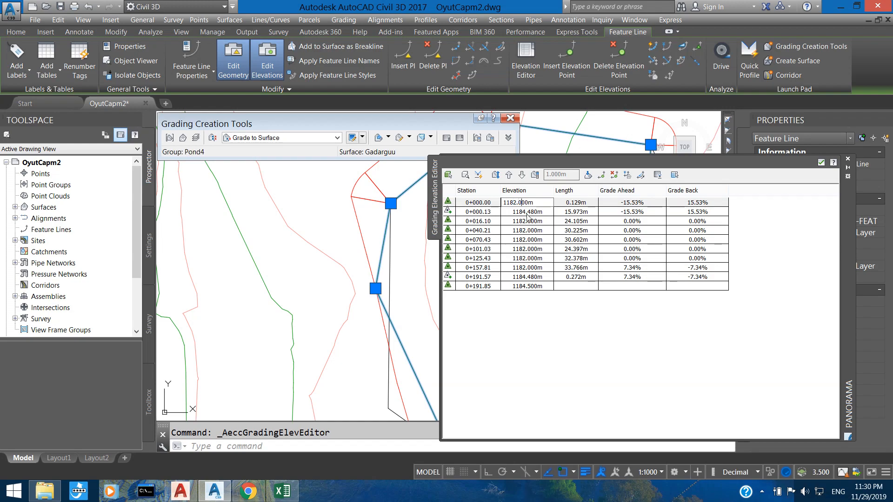
key("Return")
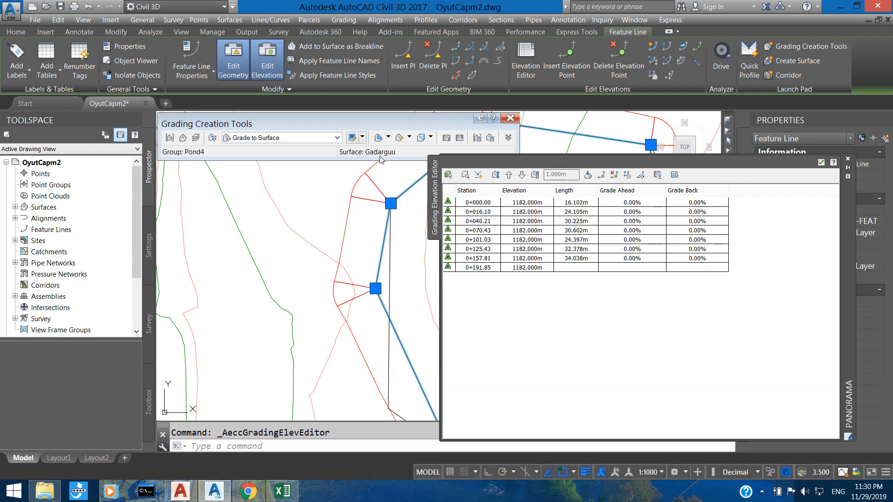
left_click(848, 159)
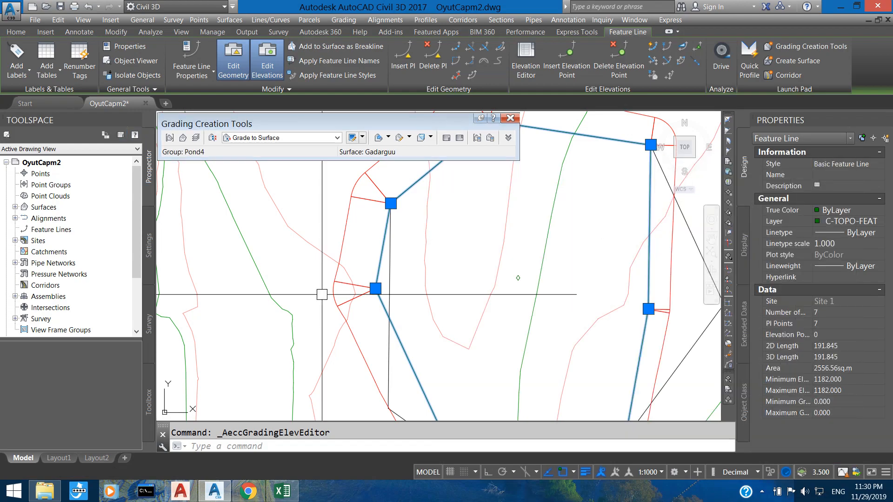
scroll(432, 270, "down", 3)
key("Escape")
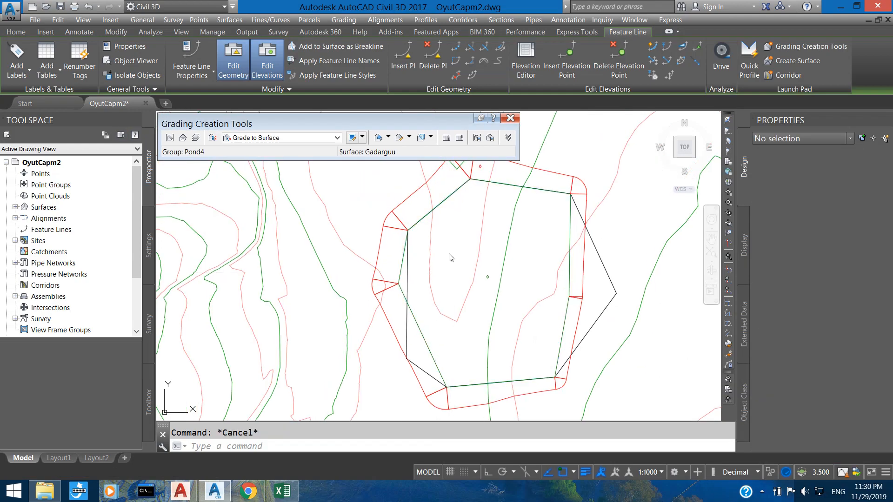
Erase the original black polyline outline of the pond, leaving the feature line and its slope grading
scroll(445, 264, "down", 3)
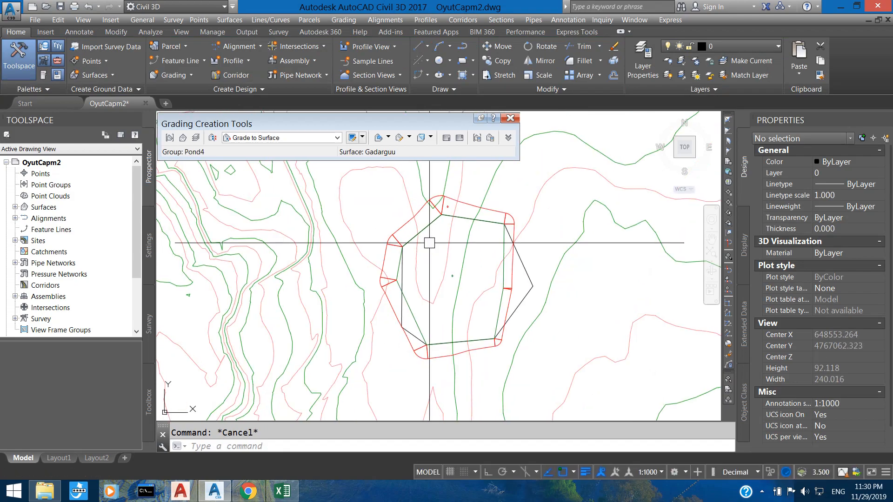
middle_click_drag(445, 274, 438, 272)
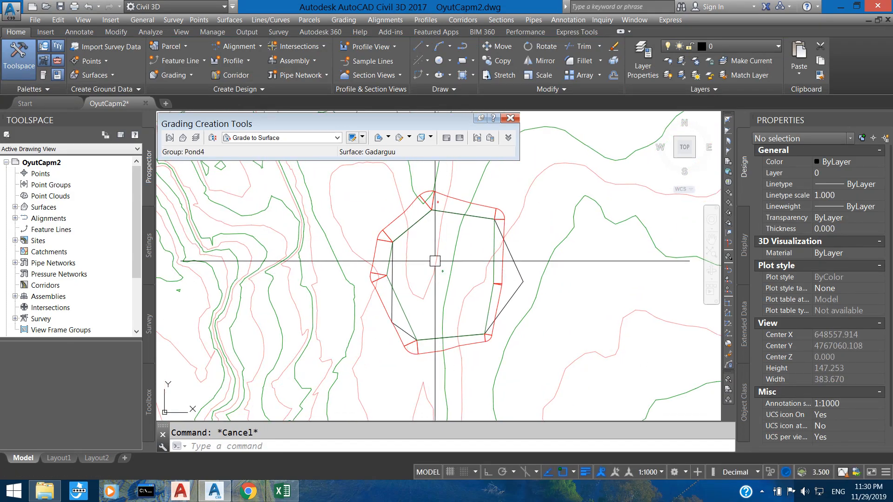
left_click(510, 253)
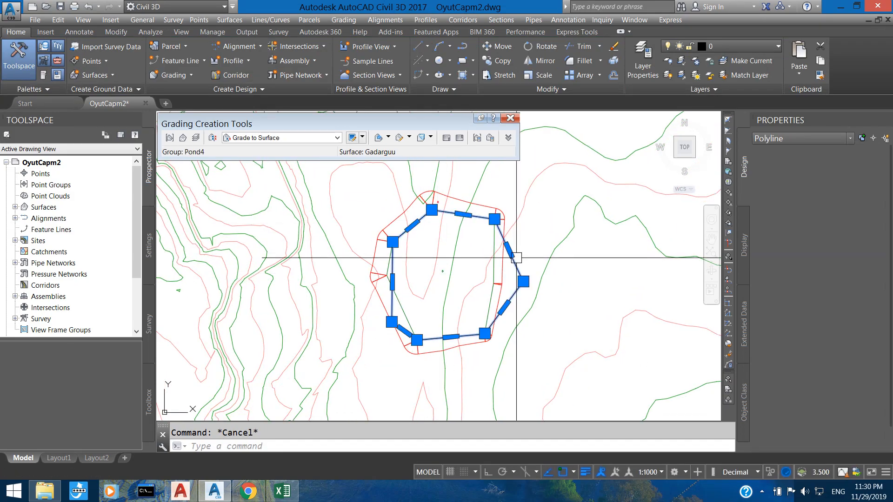
key("Delete")
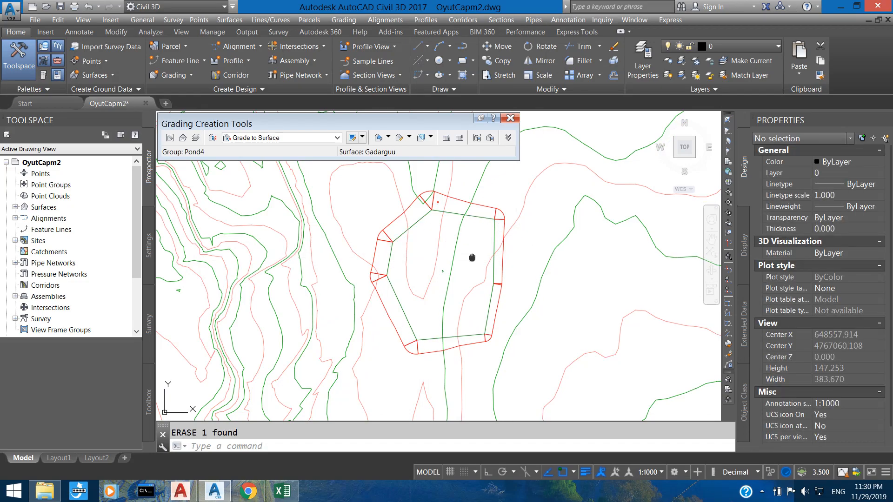
middle_click_drag(466, 256, 472, 257)
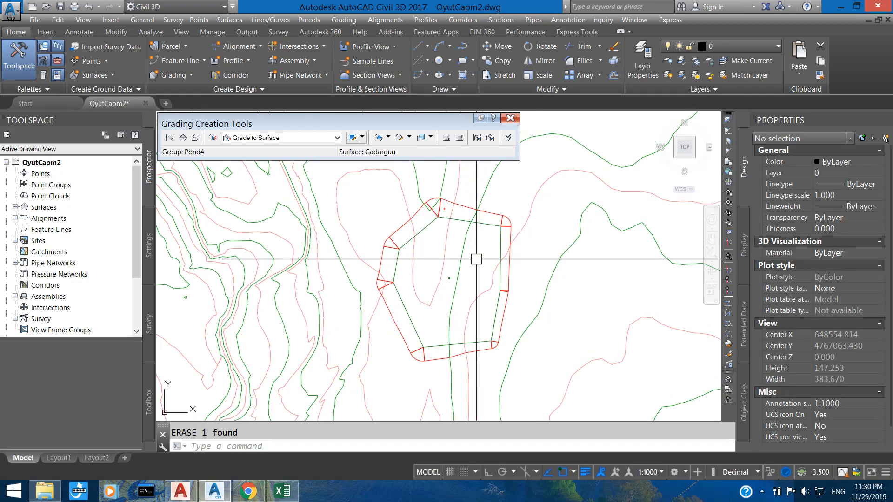
Open the grading group properties of Pond4 from the pond's slope grading
scroll(479, 263, "up", 2)
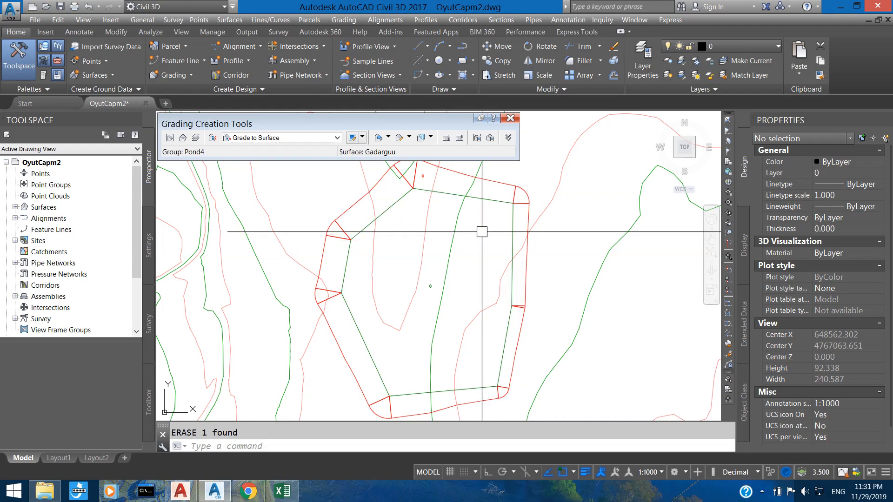
scroll(504, 212, "down", 3)
scroll(493, 210, "up", 3)
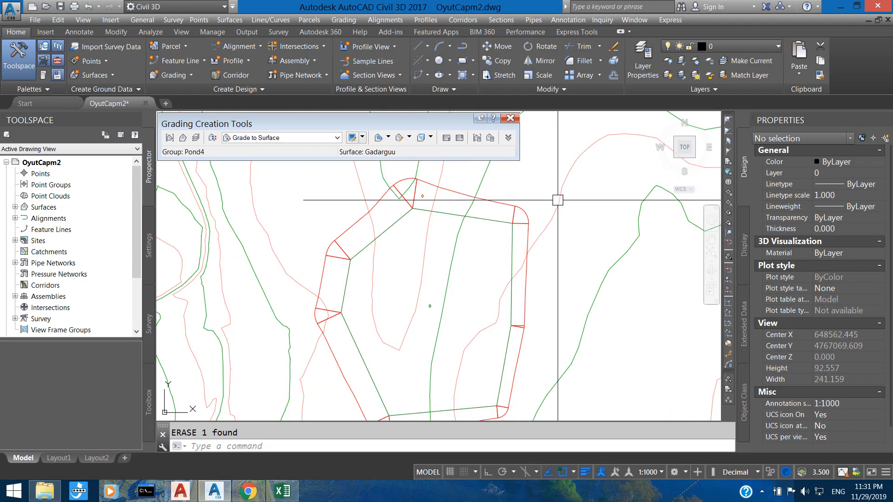
scroll(560, 201, "down", 2)
middle_click_drag(560, 201, 543, 207)
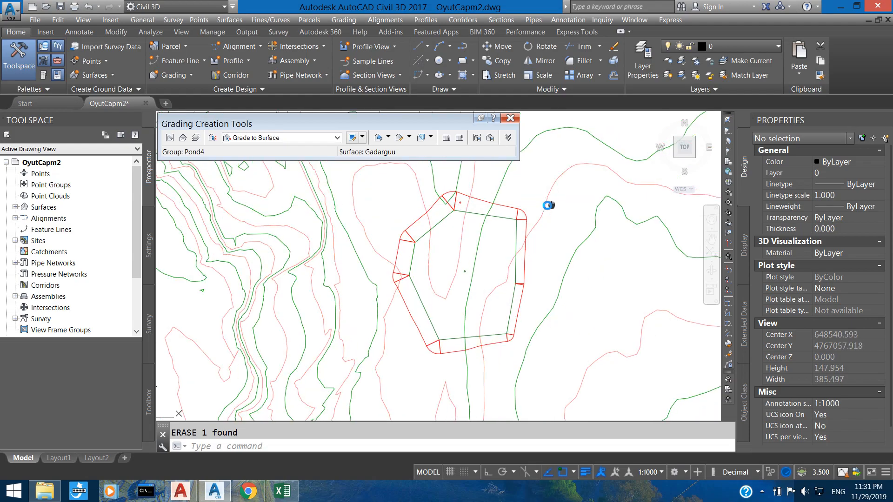
scroll(502, 216, "up", 2)
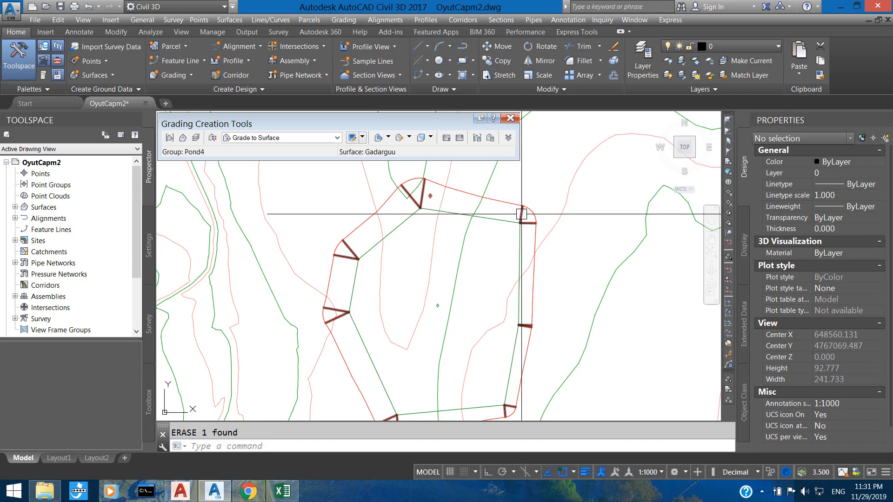
left_click(522, 214)
right_click(522, 215)
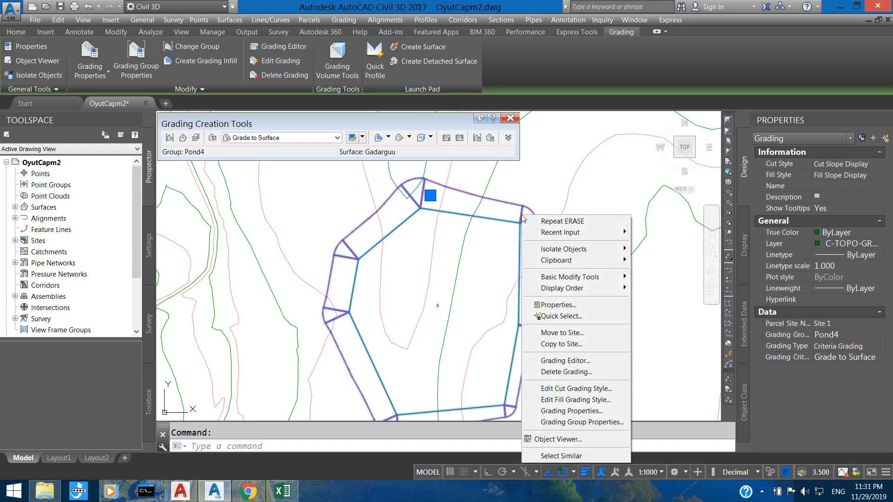
left_click(579, 422)
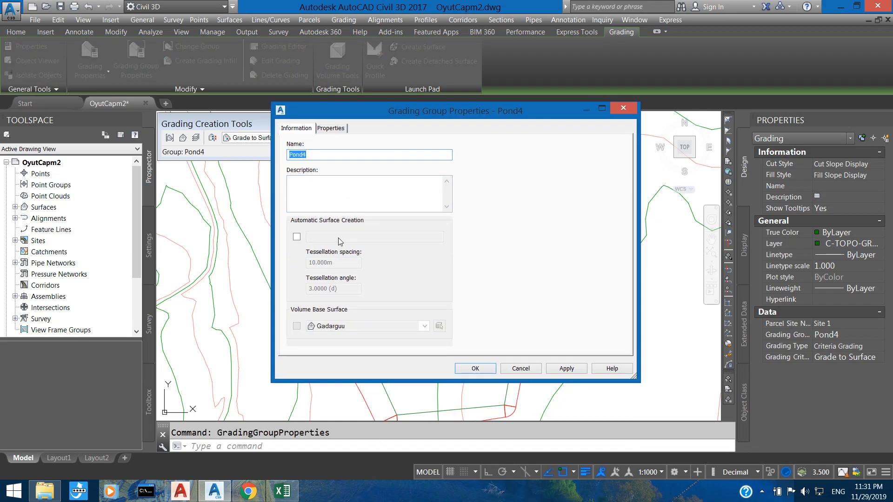
Enable automatic surface creation for the group as a TIN surface named Pond4 with style Contours 1m and 5m (Design)
left_click(296, 237)
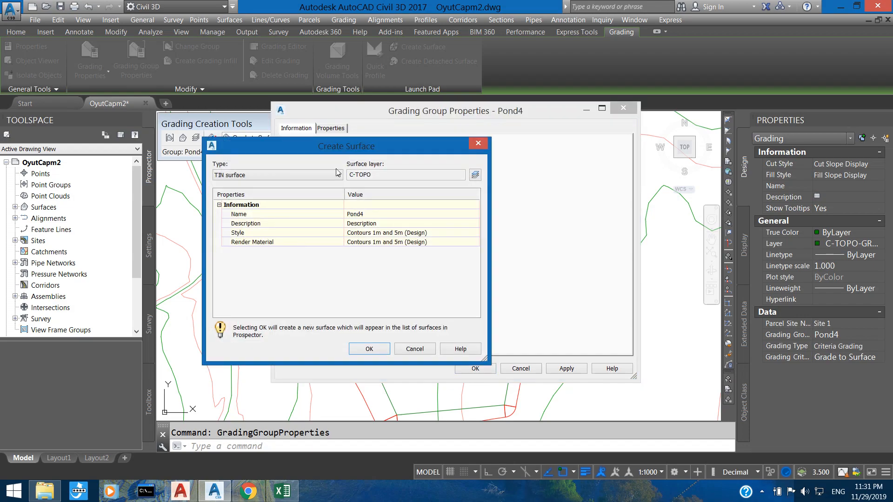
left_click_drag(356, 147, 591, 134)
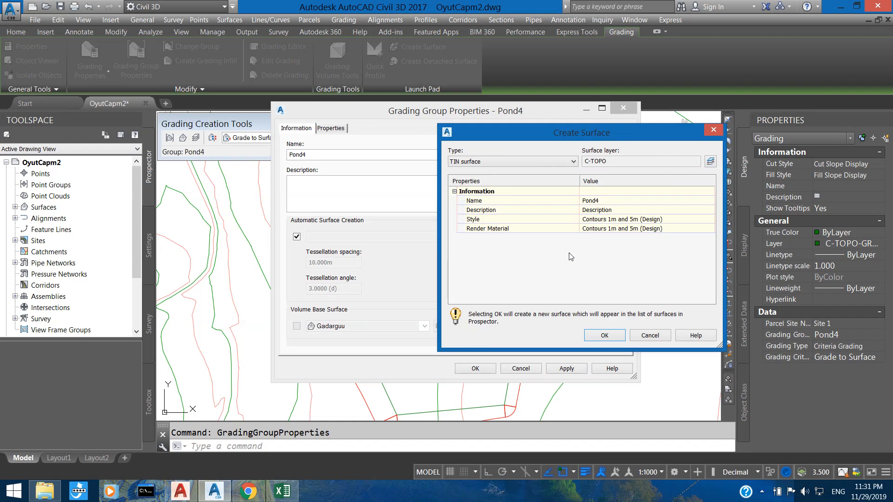
left_click_drag(606, 143, 482, 143)
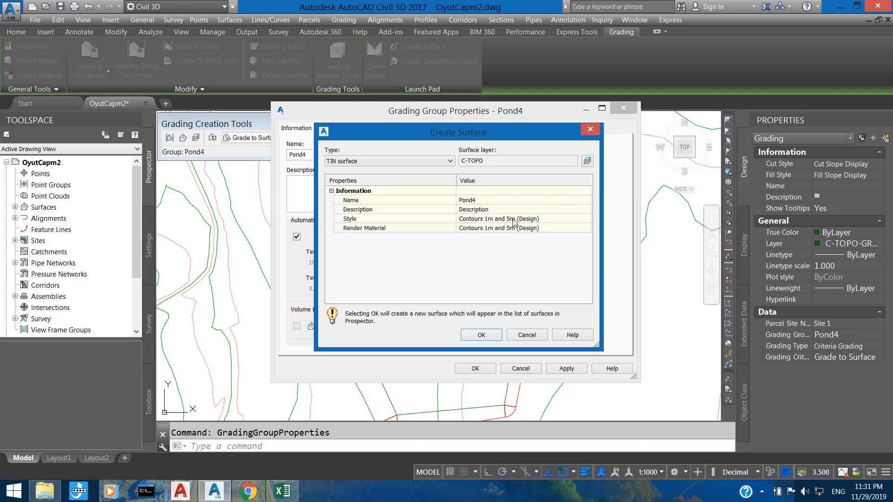
left_click(481, 335)
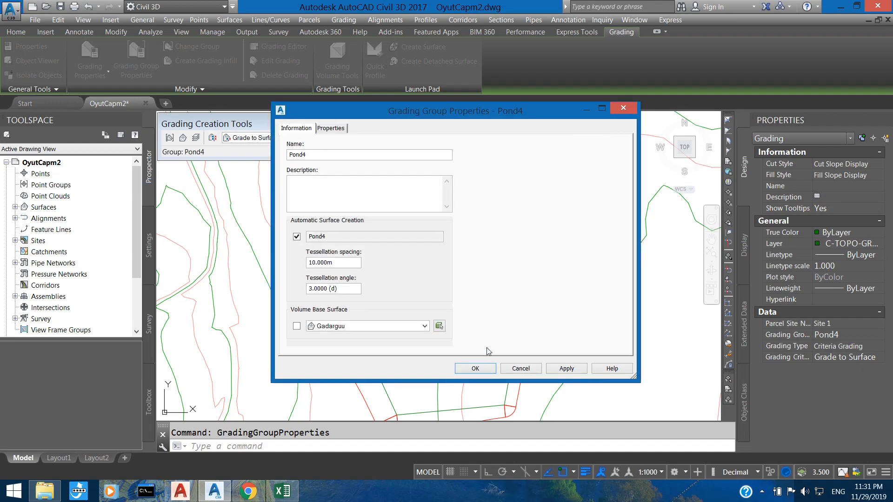
left_click(566, 369)
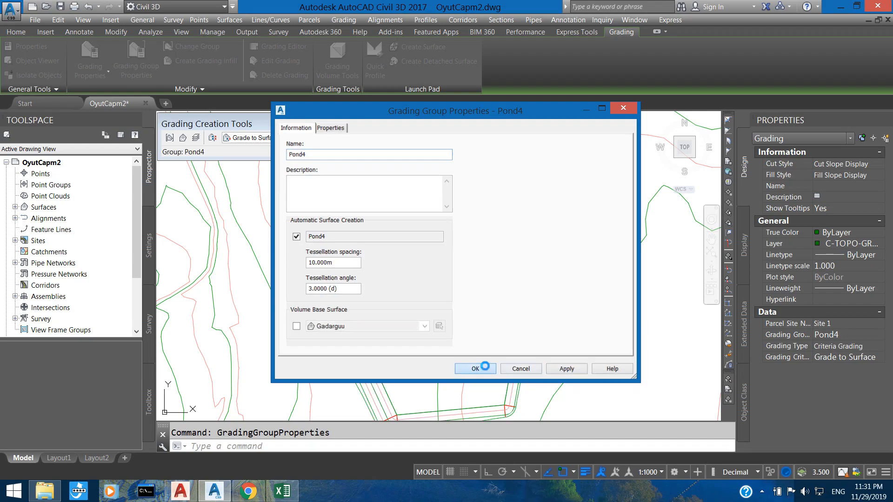
left_click(490, 367)
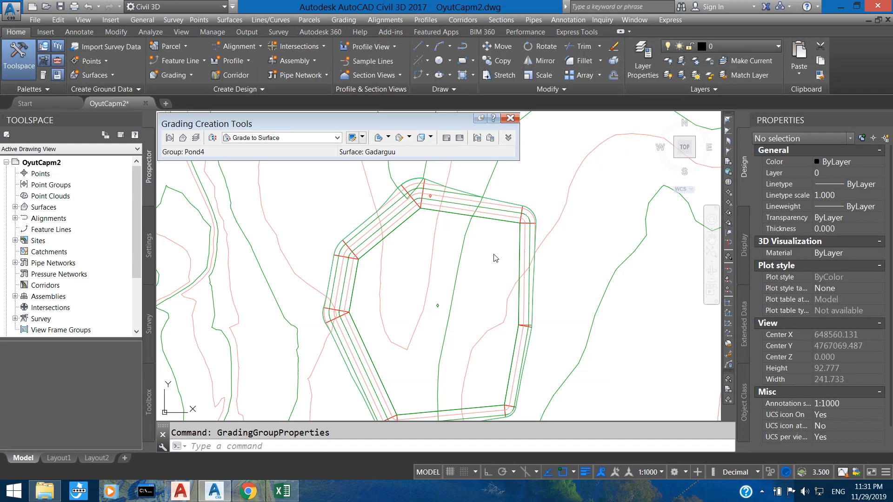
Close the Grading Creation Tools to clear the drawing area around the pond
scroll(494, 258, "down", 3)
middle_click_drag(538, 364, 465, 281)
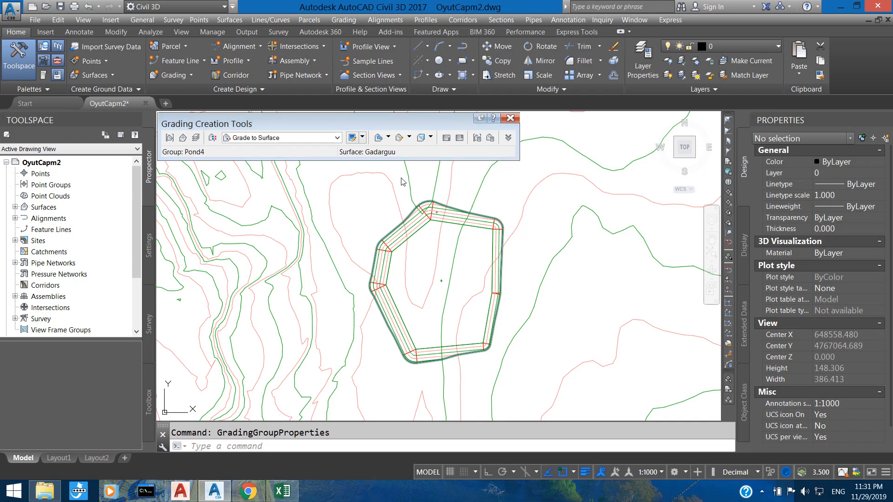
middle_click_drag(472, 262, 468, 259)
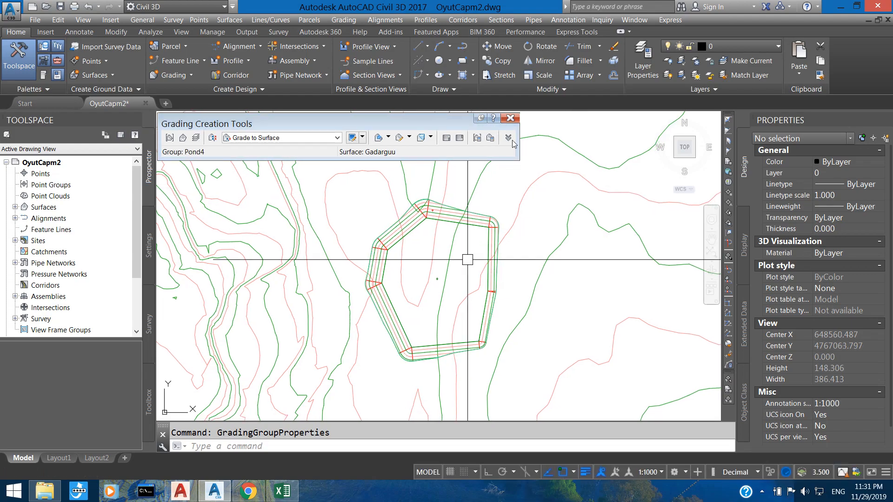
left_click(510, 118)
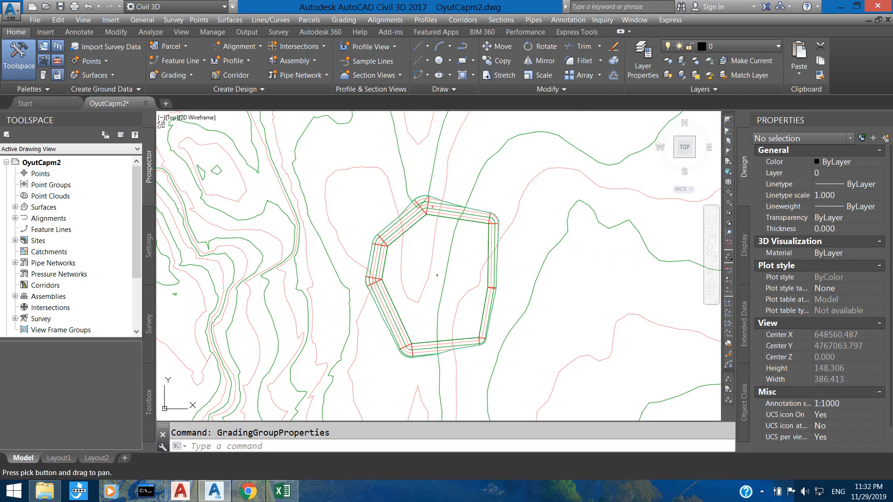
scroll(461, 271, "up", 2)
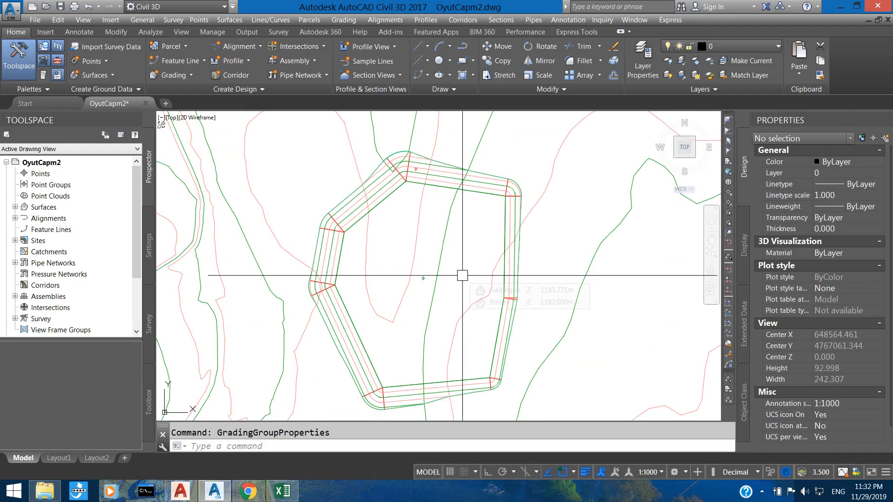
left_click(484, 186)
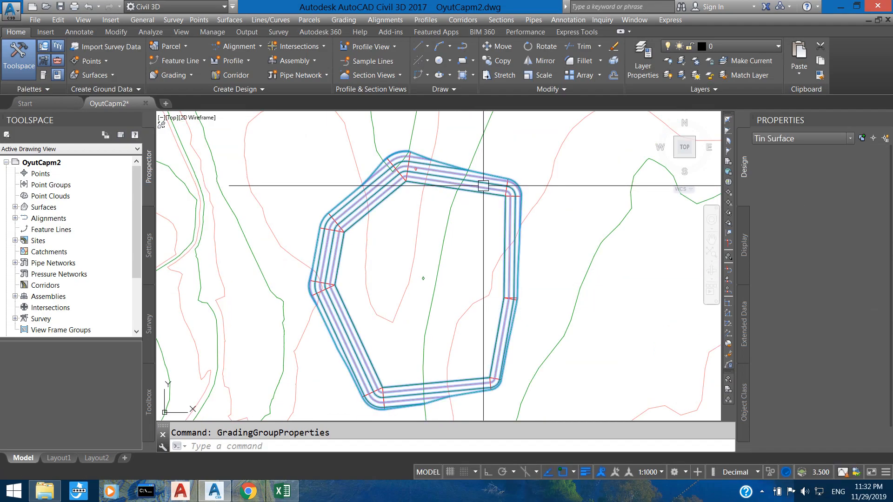
left_click(543, 195)
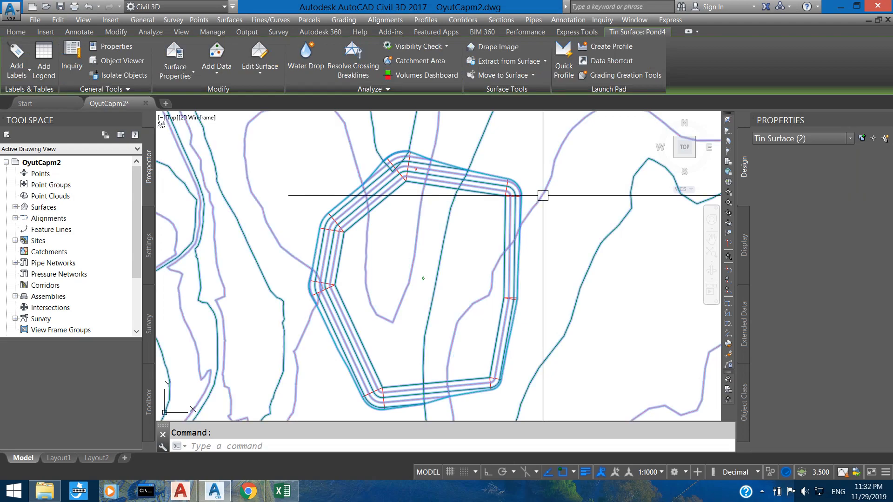
right_click(466, 243)
left_click(531, 169)
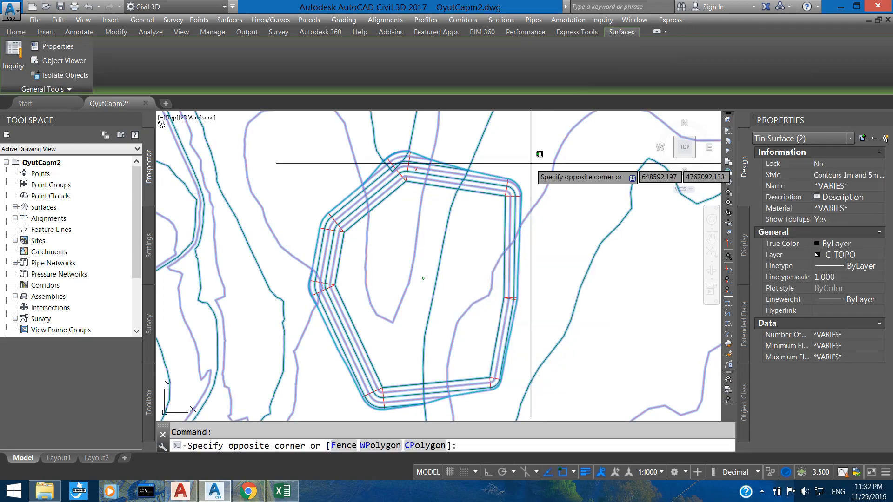
key("Escape")
key("Escape")
Open only the Pond4 surface in the Object Viewer
left_click(507, 184)
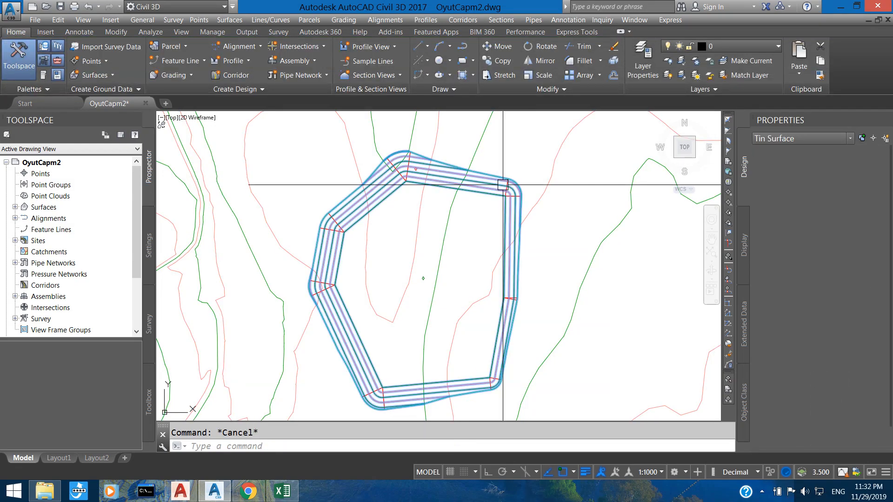
right_click(504, 190)
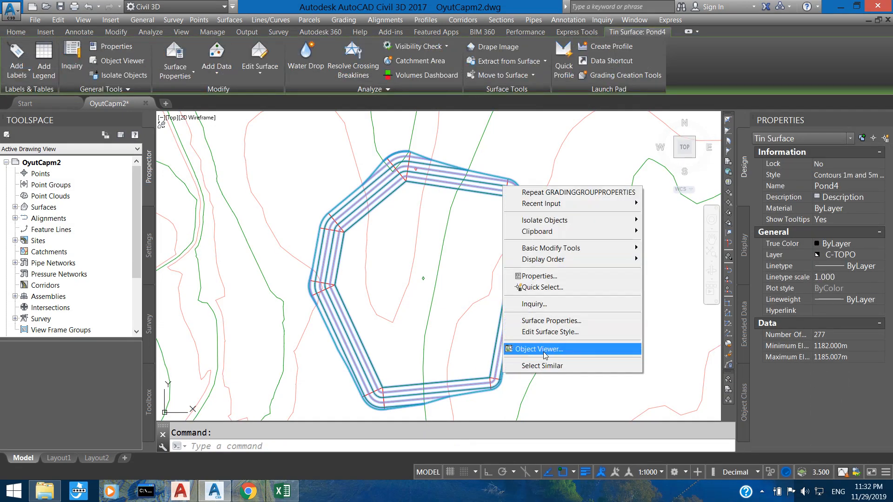
left_click(544, 350)
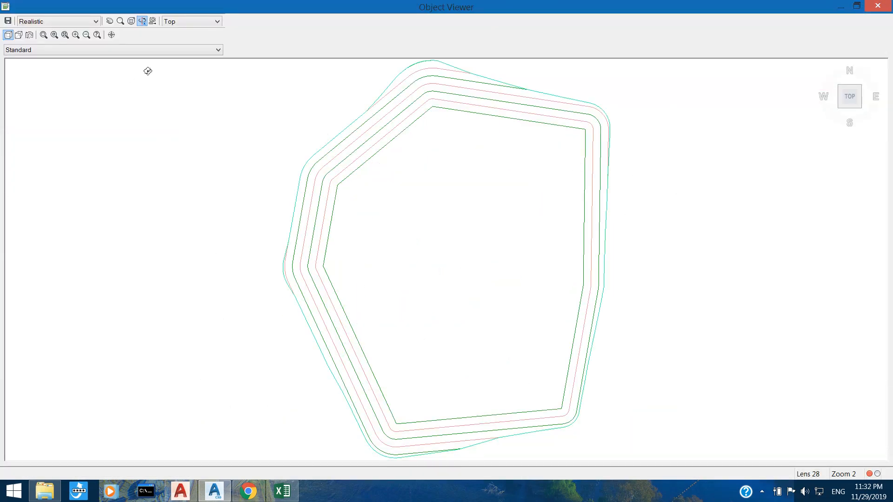
Examine the Pond4 surface in 3D from the SW Isometric view and other angles, and return to the drawing
left_click(183, 22)
left_click(182, 74)
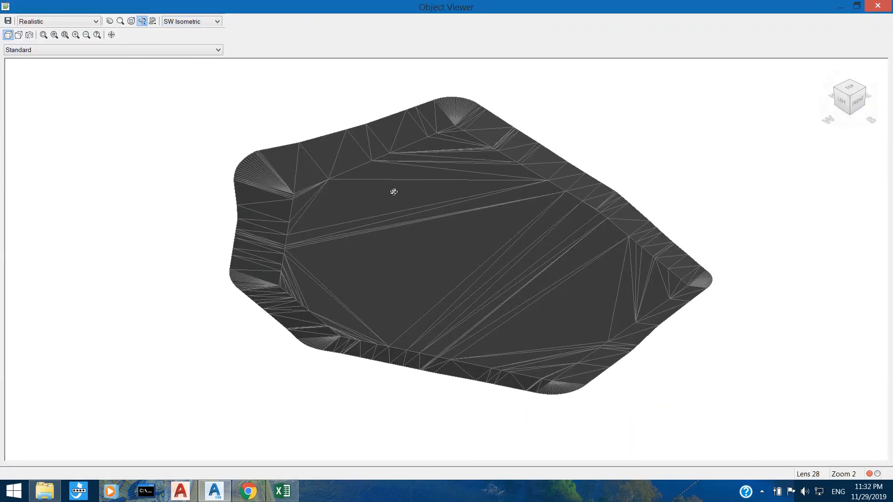
scroll(504, 268, "down", 1)
scroll(504, 270, "up", 2)
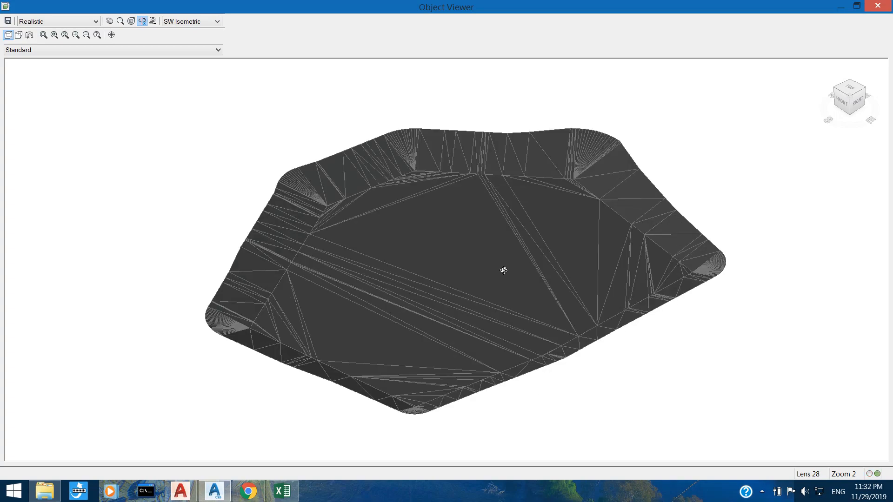
scroll(510, 272, "down", 1)
left_click_drag(511, 260, 455, 292)
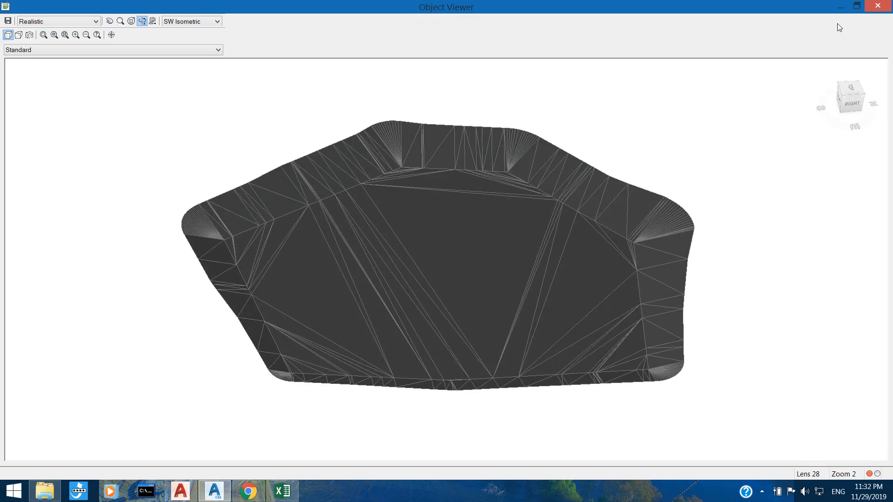
left_click(879, 6)
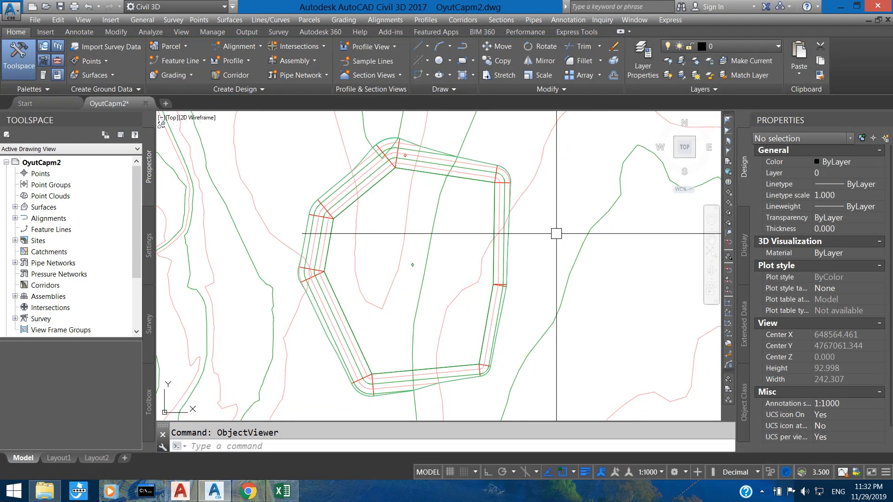
Draw a straight polyline diagonally across the pond, from outside its northwest edge to outside its southeast edge
type("pl")
key("Return")
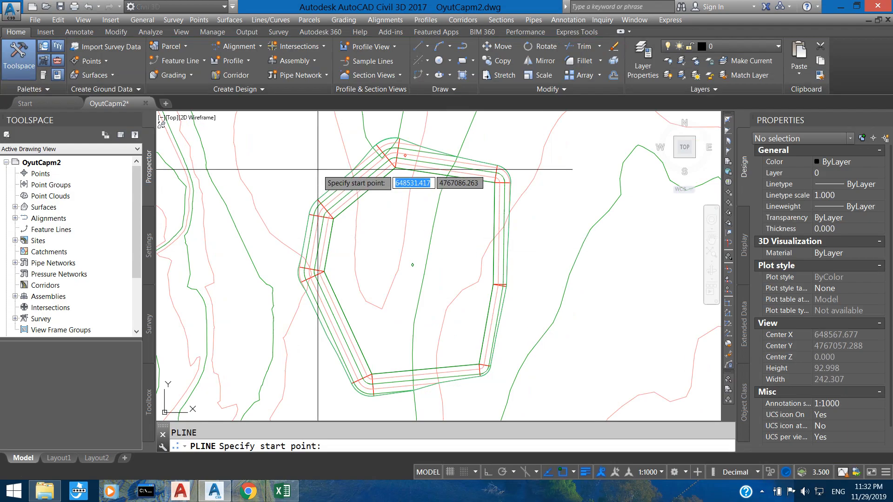
left_click(302, 152)
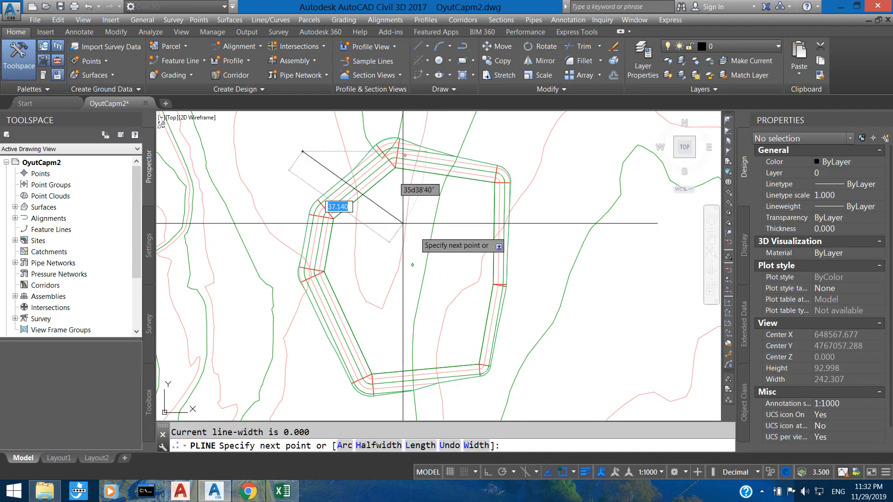
left_click(554, 357)
key("Return")
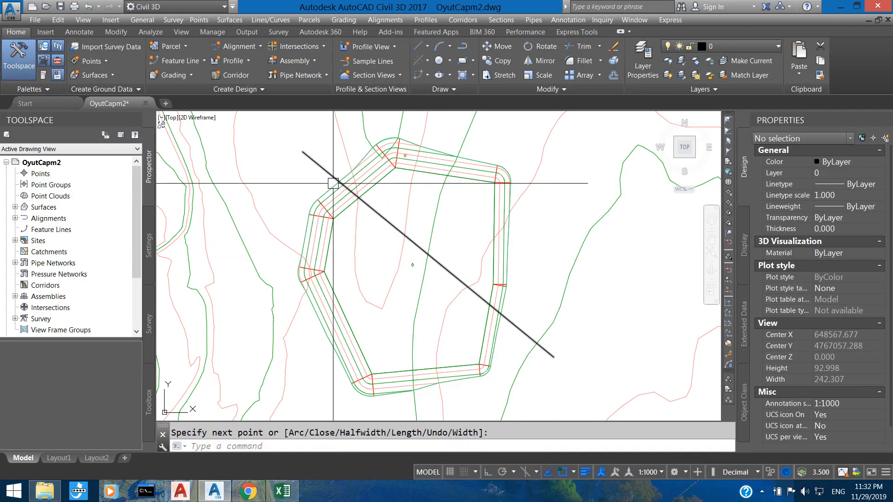
Create a quick profile along the diagonal polyline from surfaces Gadarguu and Pond4, placing its Profile View east of the surface boundary
left_click(247, 61)
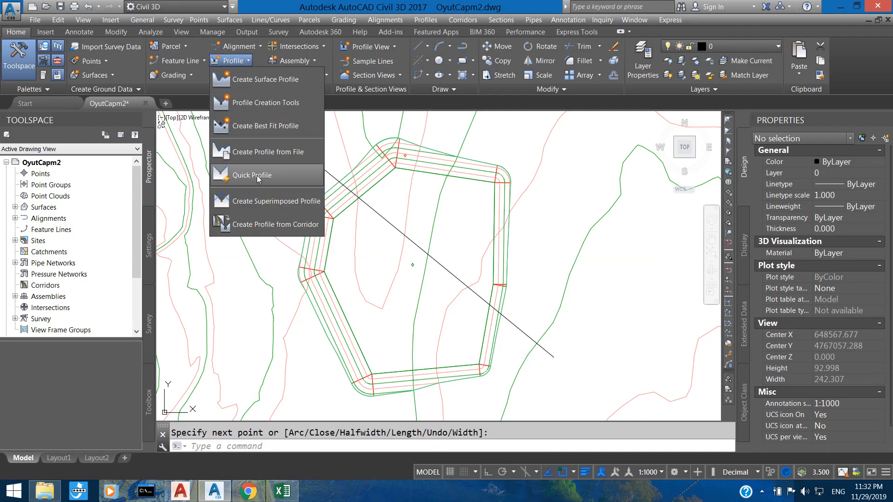
left_click(252, 179)
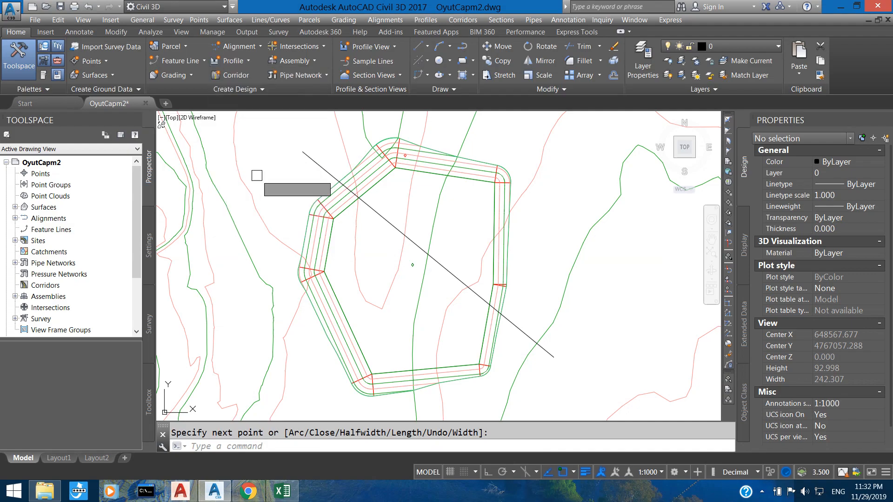
left_click(332, 175)
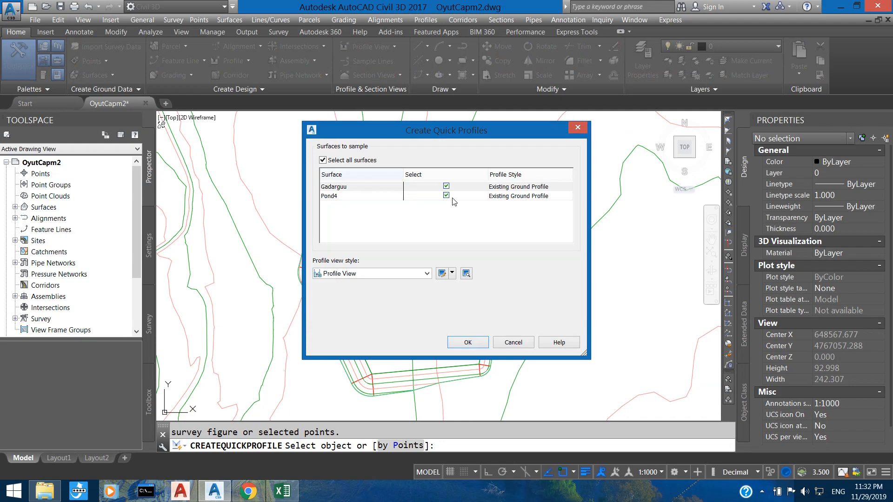
left_click(467, 343)
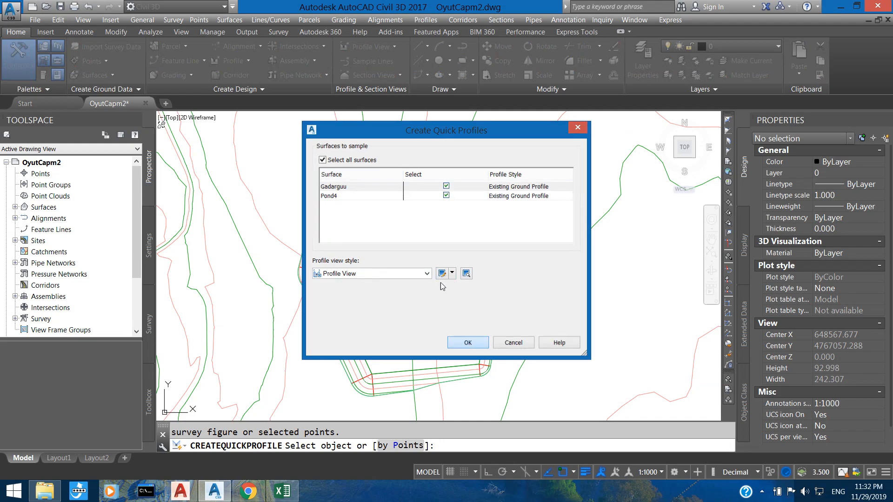
scroll(441, 284, "down", 5)
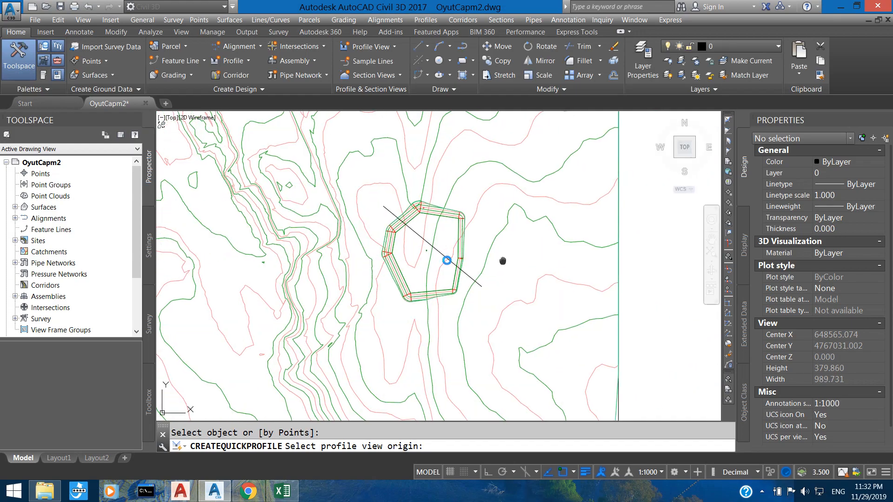
middle_click_drag(531, 333, 294, 261)
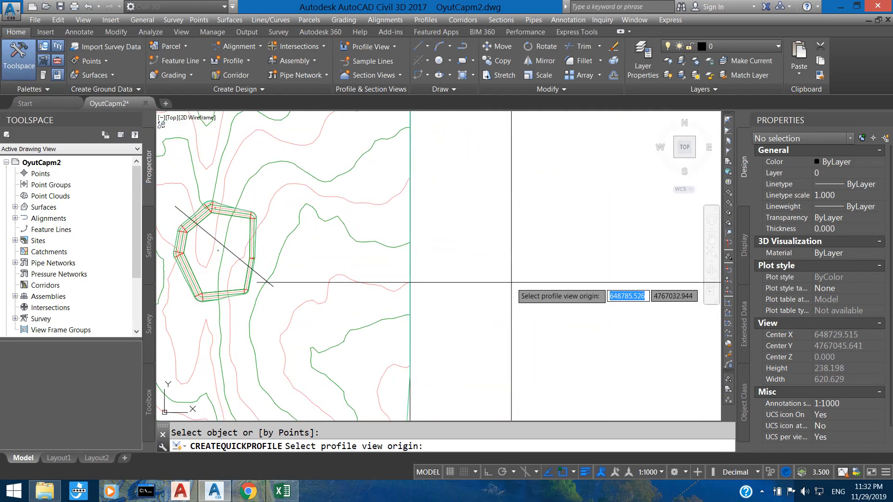
left_click(486, 272)
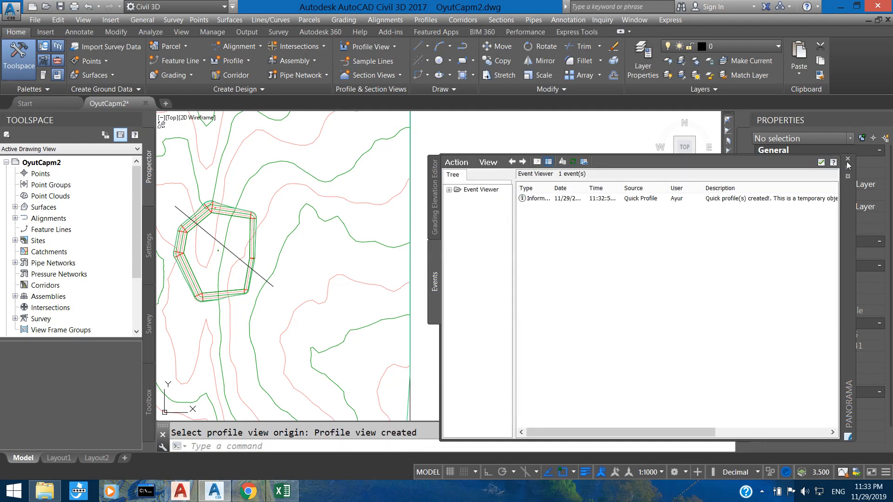
left_click(848, 159)
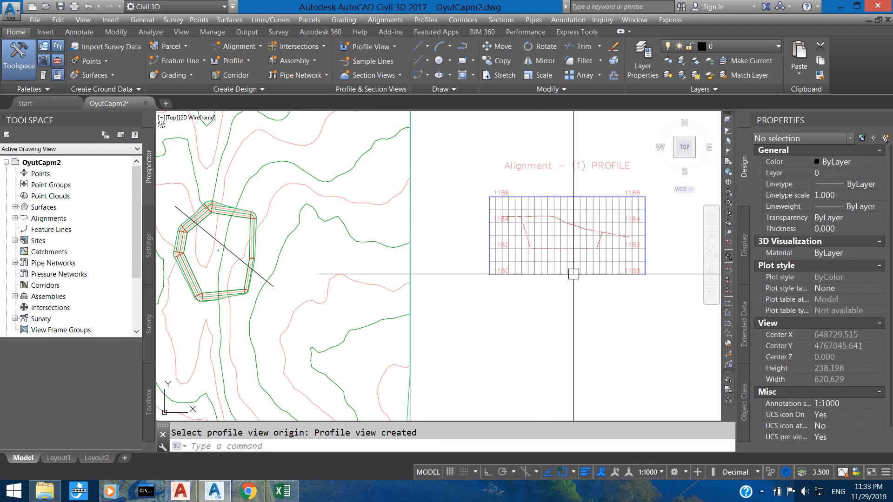
Open the style of the new quick profile view for editing
scroll(598, 242, "up", 2)
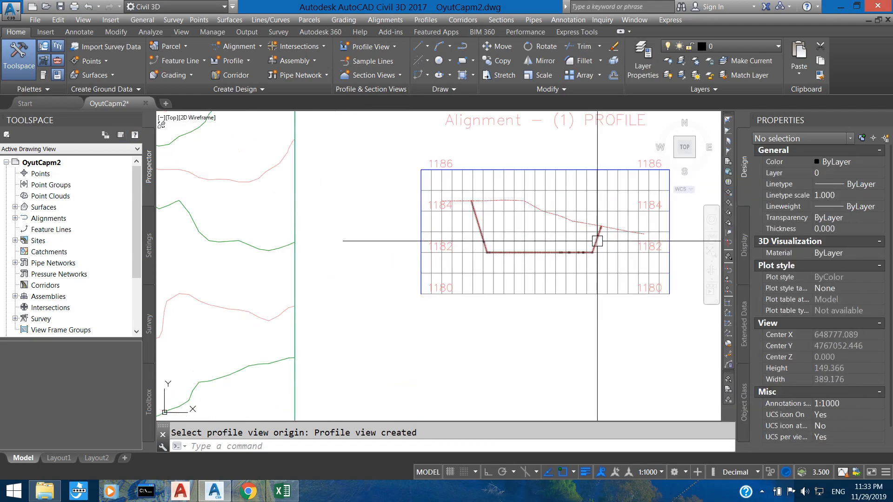
middle_click_drag(589, 244, 587, 265)
scroll(514, 264, "down", 2)
mouse_move(473, 264)
middle_mouse_down()
mouse_move(537, 264)
mouse_move(515, 264)
middle_mouse_up()
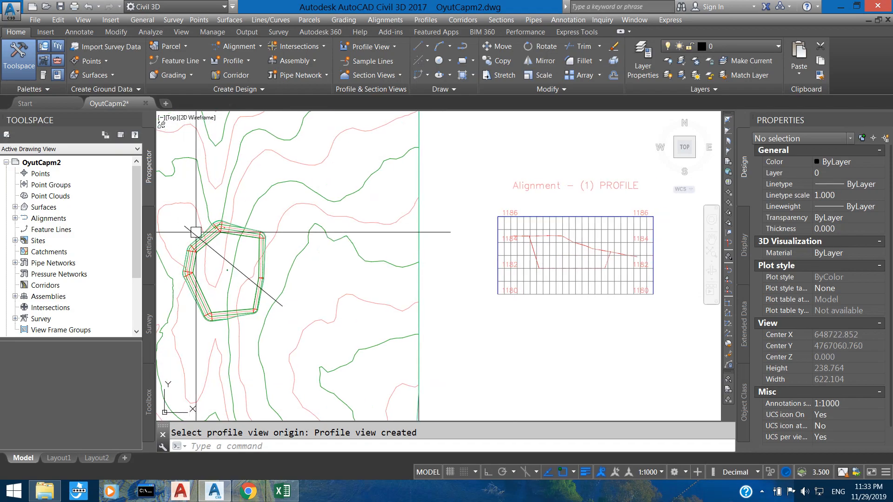
scroll(608, 275, "up", 2)
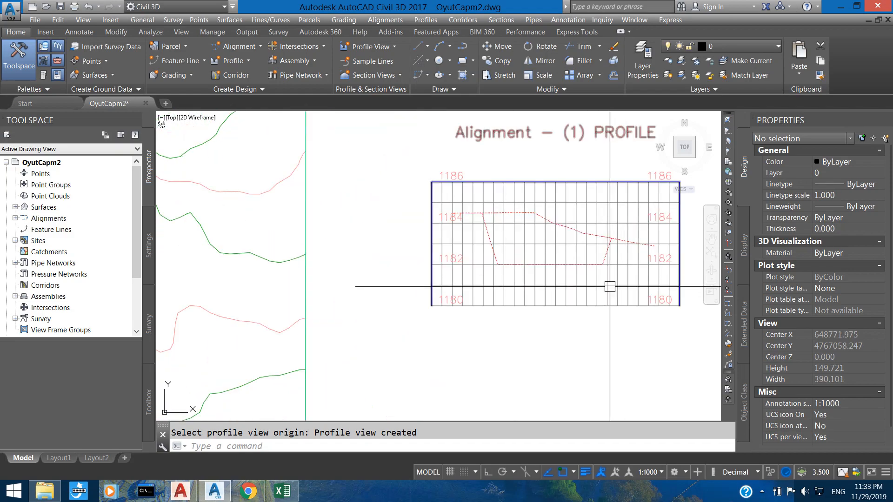
left_click(610, 285)
right_click(610, 286)
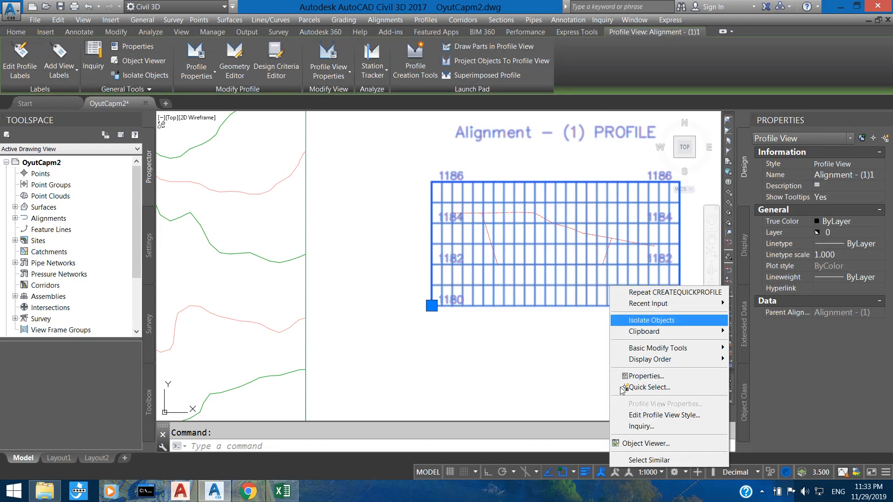
left_click(656, 414)
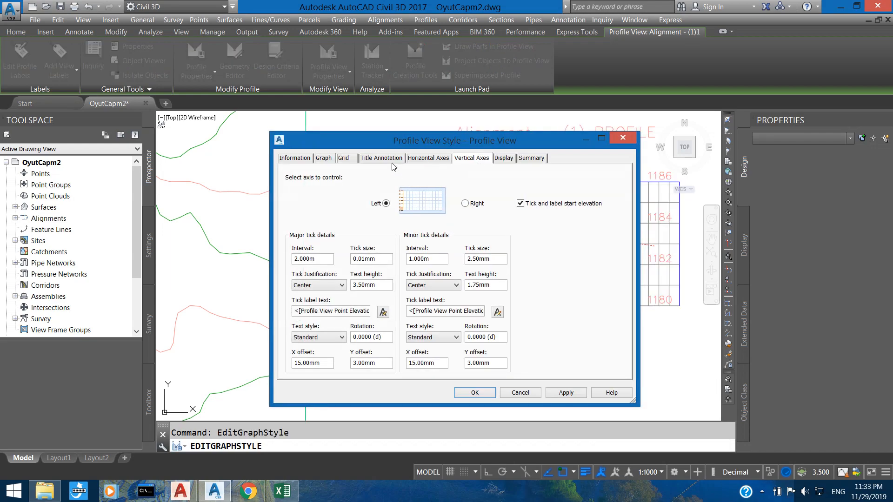
Set the vertical exaggeration of the Profile View style to 1 and apply the change
left_click(395, 159)
left_click(424, 159)
left_click(344, 158)
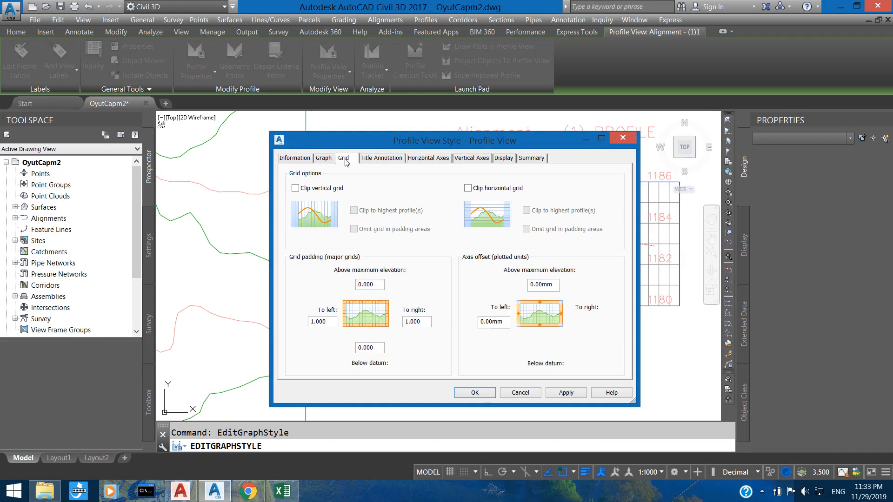
left_click(324, 159)
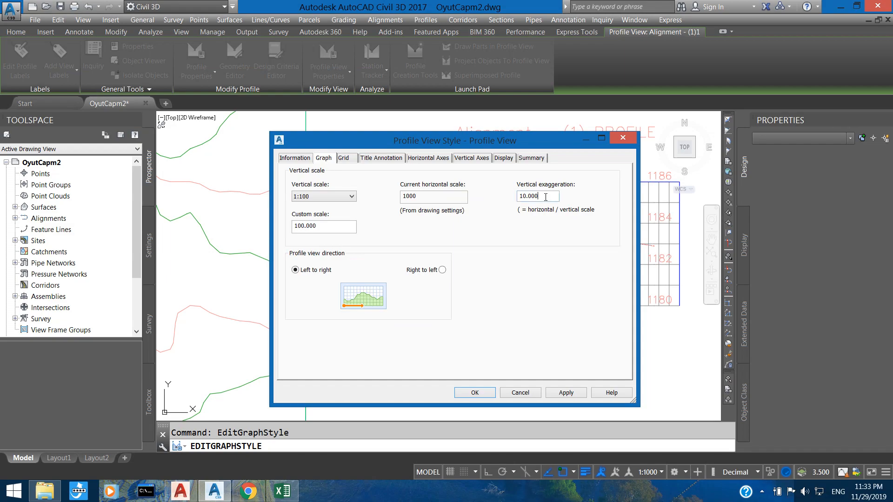
left_click_drag(509, 196, 511, 199)
type("1")
left_click(486, 394)
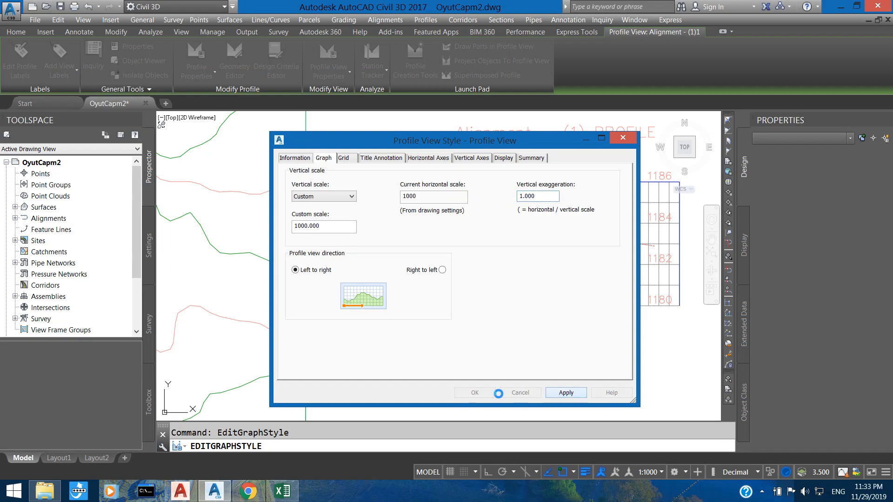
left_click(486, 393)
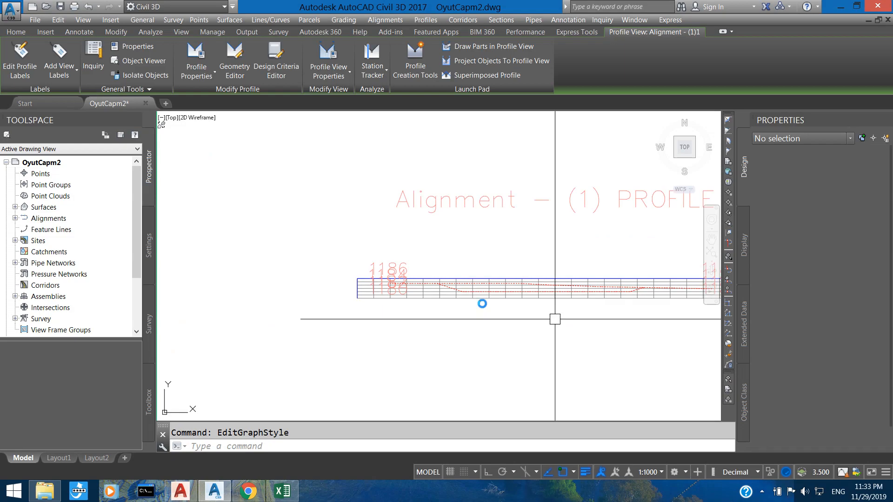
Draw a slope-check polyline from the toe of the pond's western slope in the profile, 1 m up and 3 m horizontally towards the slope
scroll(413, 291, "up", 5)
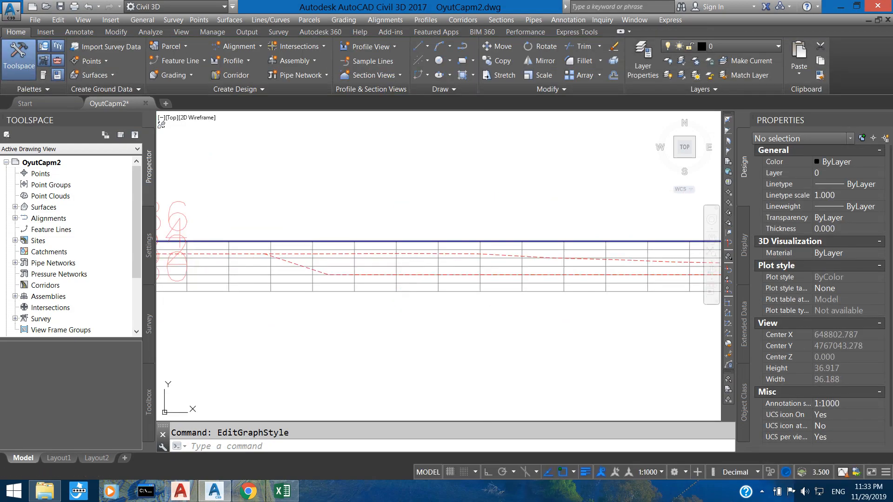
scroll(334, 277, "up", 8)
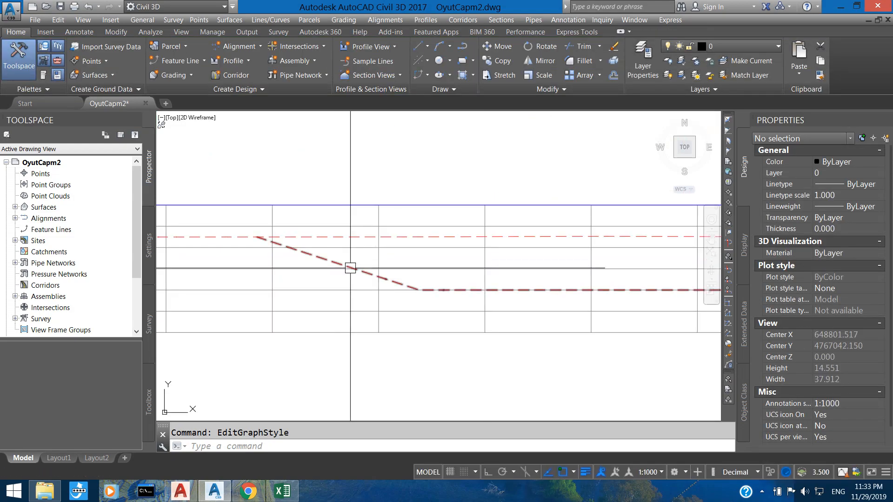
middle_click_drag(402, 305, 403, 307)
type("pl")
key("Return")
scroll(410, 306, "up", 4)
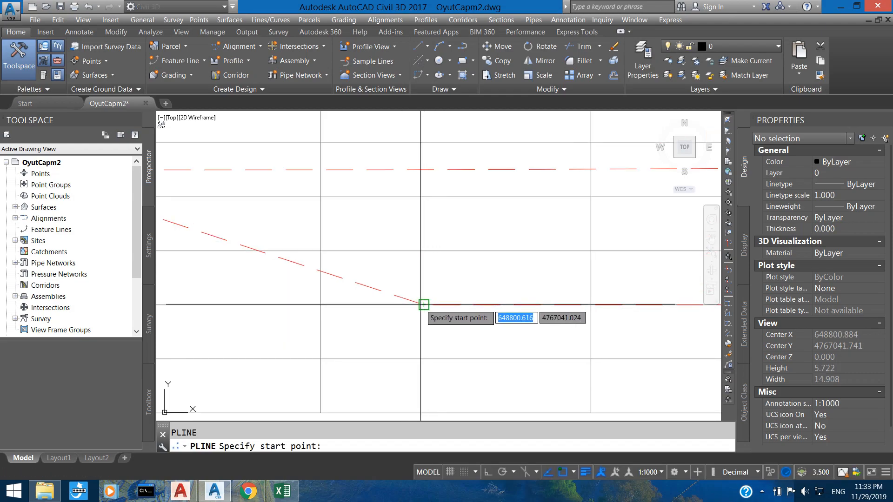
left_click(424, 305)
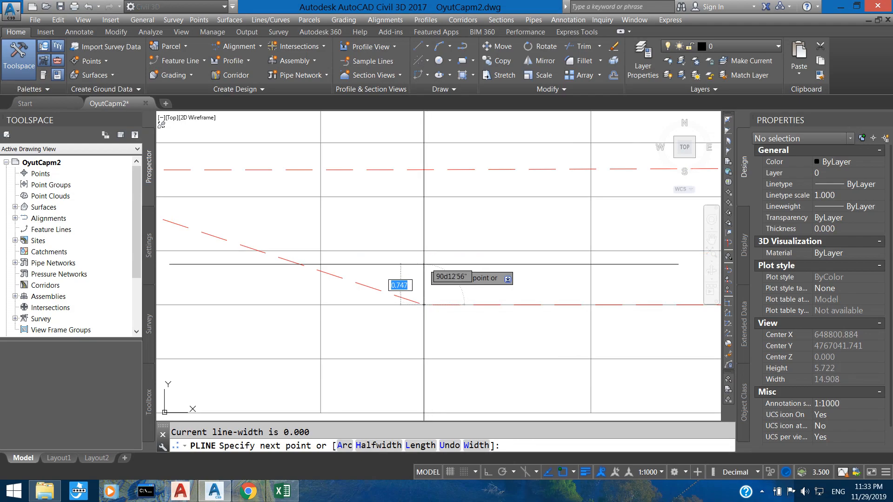
key("F8")
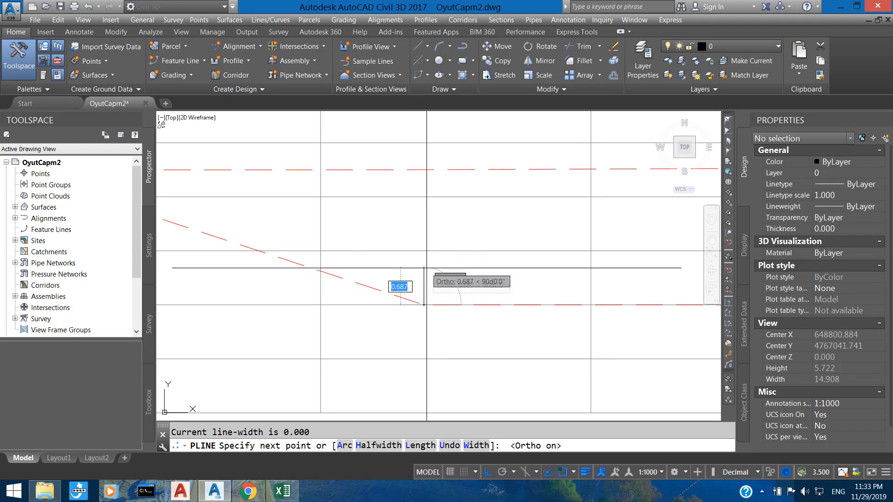
type("1")
key("Return")
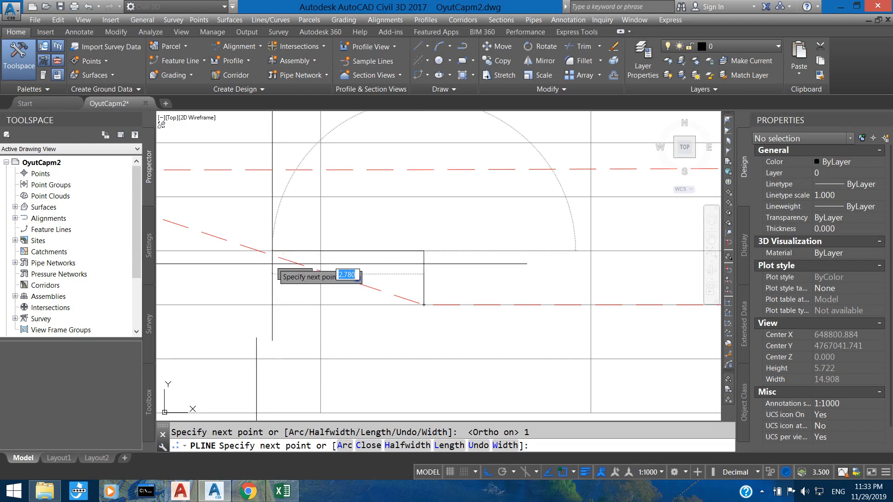
key("Return")
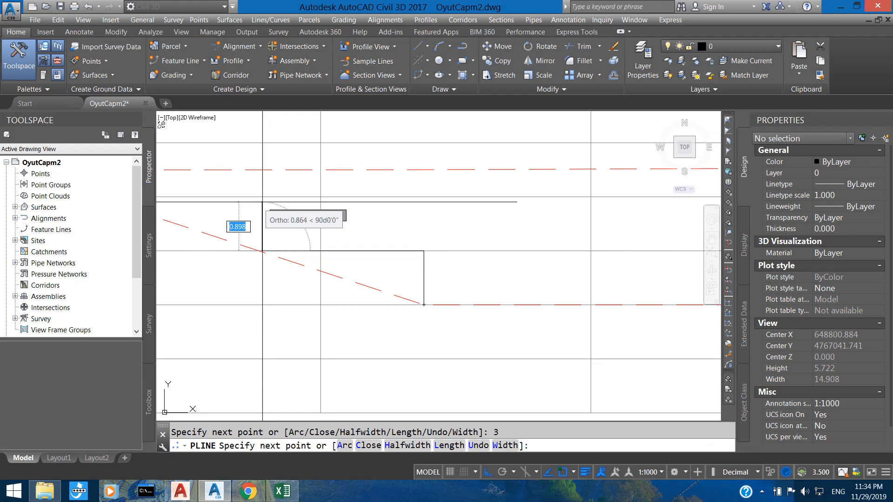
key("Return")
Compare the slope check in the profile with the spot in plan where the diagonal section line crosses the pond's northwestern side slope
scroll(407, 256, "down", 8)
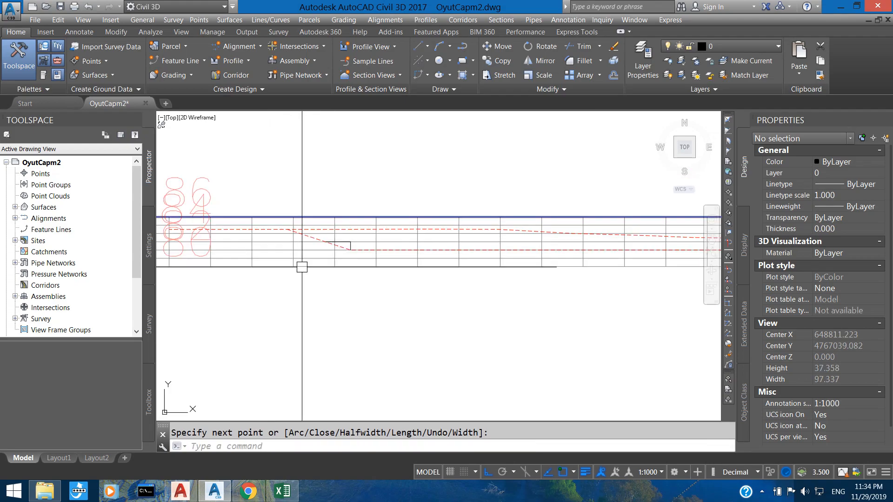
scroll(400, 255, "down", 2)
middle_click_drag(325, 275, 524, 267)
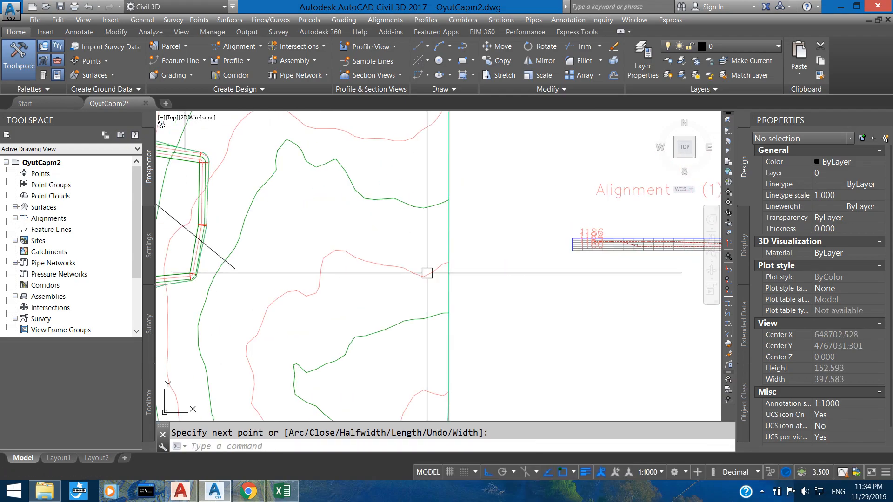
middle_click_drag(427, 273, 593, 317)
scroll(316, 267, "up", 4)
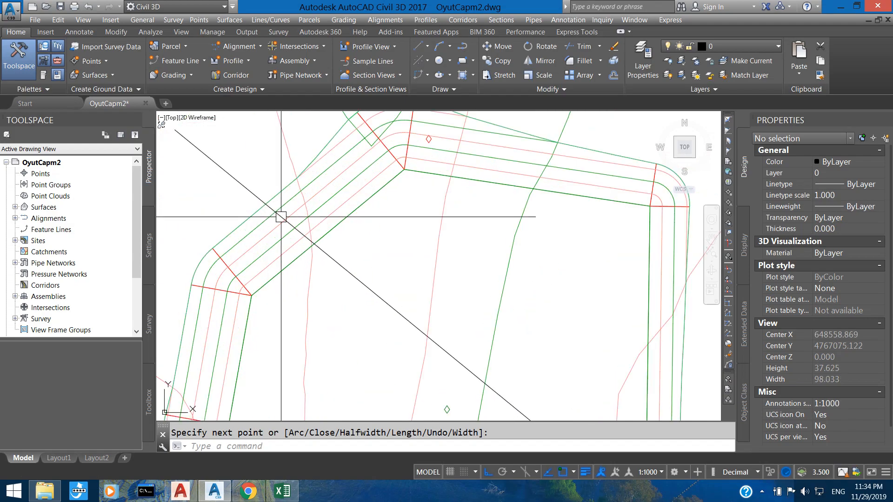
scroll(287, 218, "up", 2)
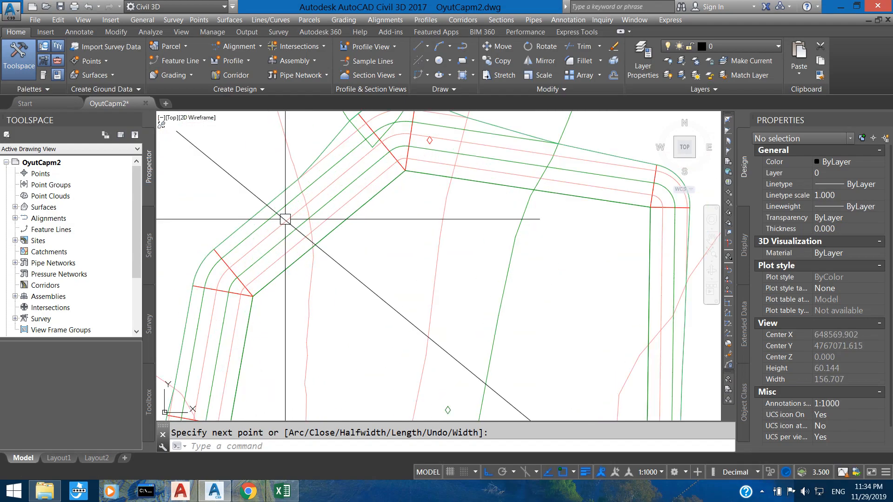
scroll(367, 248, "down", 4)
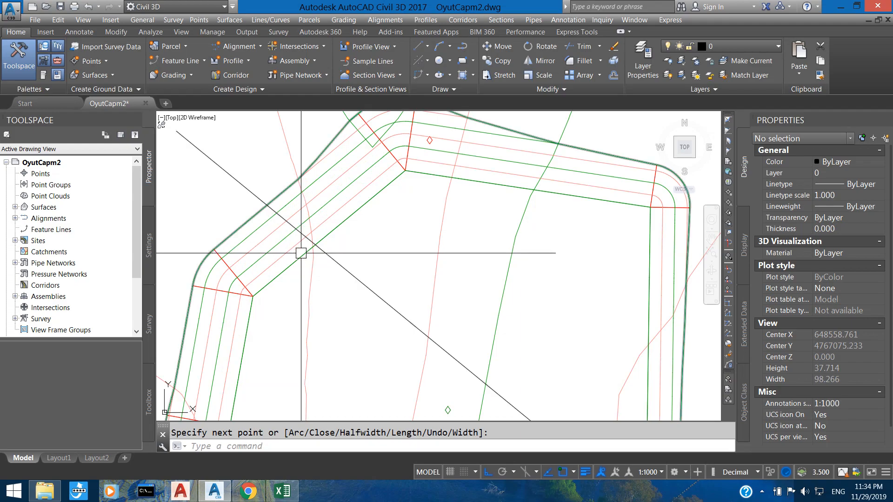
scroll(412, 258, "down", 2)
middle_click_drag(425, 260, 221, 222)
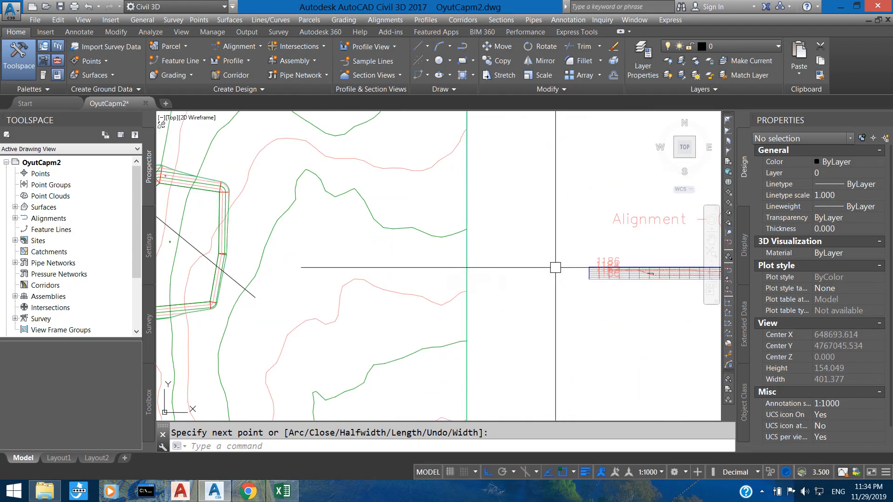
Add a vertical linear dimension from the pond bottom near the western toe up to the existing ground line in the profile
middle_click_drag(570, 267, 435, 267)
scroll(577, 297, "up", 4)
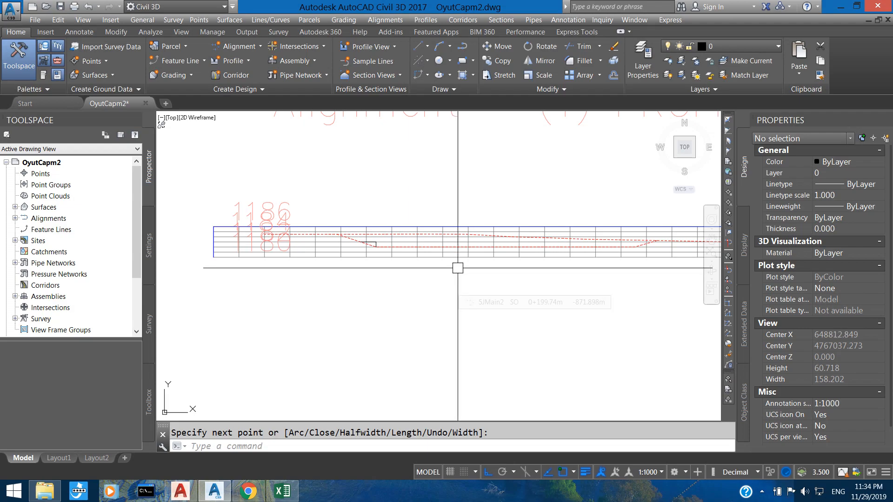
scroll(405, 255, "up", 2)
type("d")
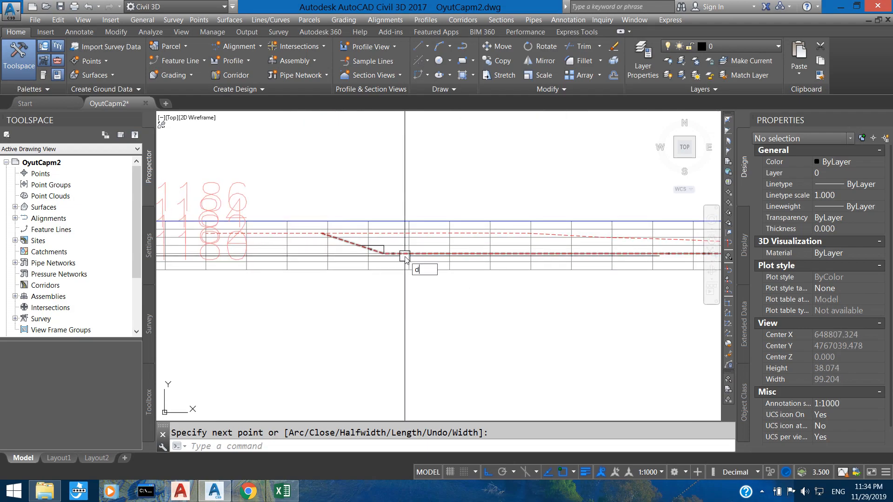
type("li")
key("Return")
left_click(389, 253)
scroll(387, 221, "up", 2)
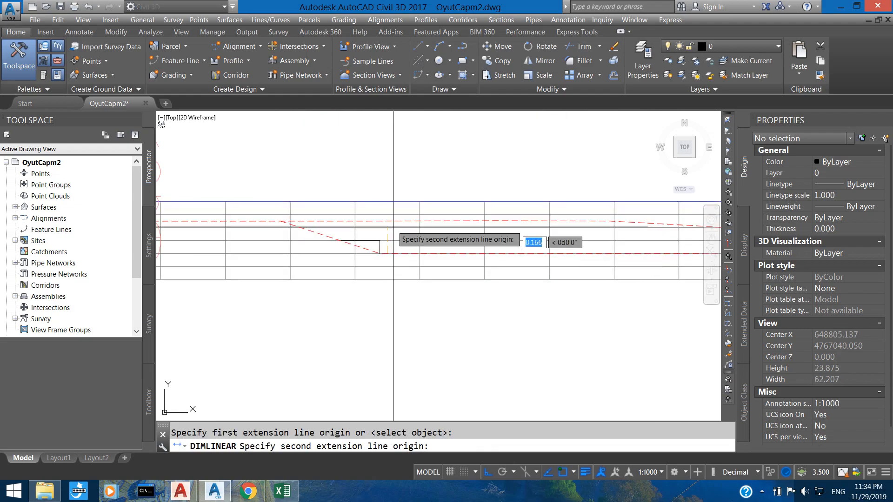
left_click(387, 221)
scroll(405, 224, "up", 4)
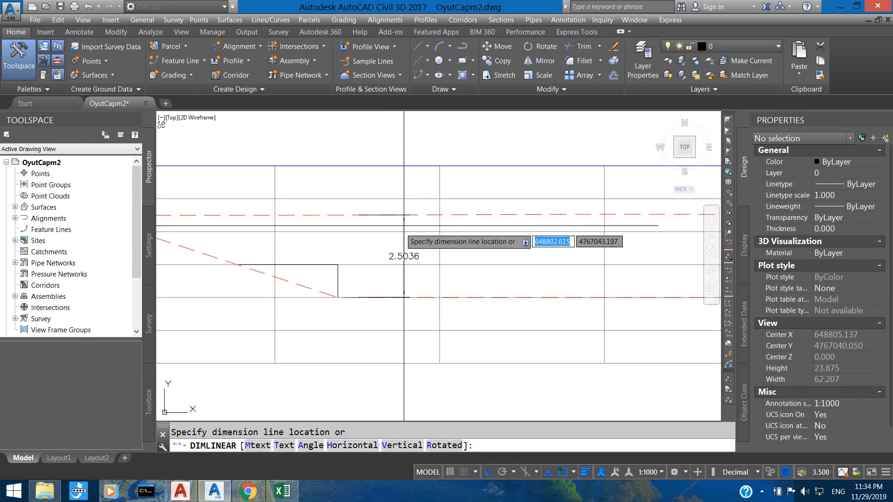
left_click(399, 232)
Add a vertical linear dimension from the toe of the pond's eastern slope to its top at existing ground in the profile
scroll(400, 232, "down", 5)
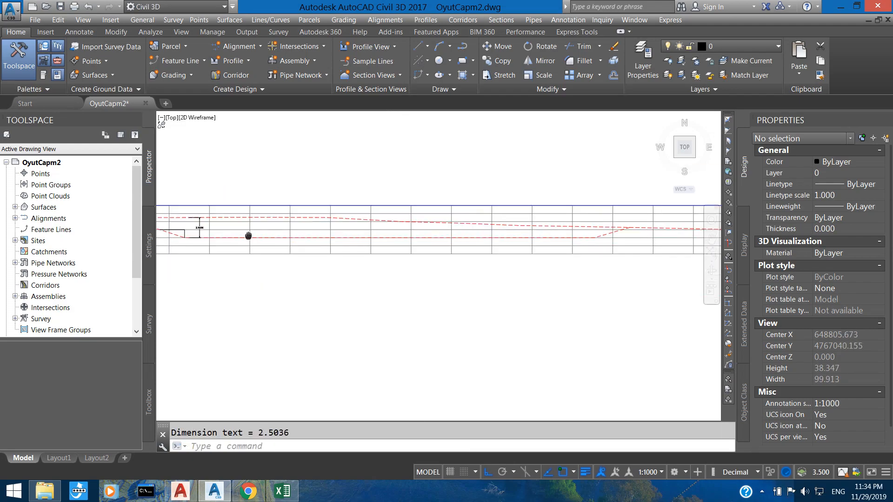
scroll(584, 223, "up", 4)
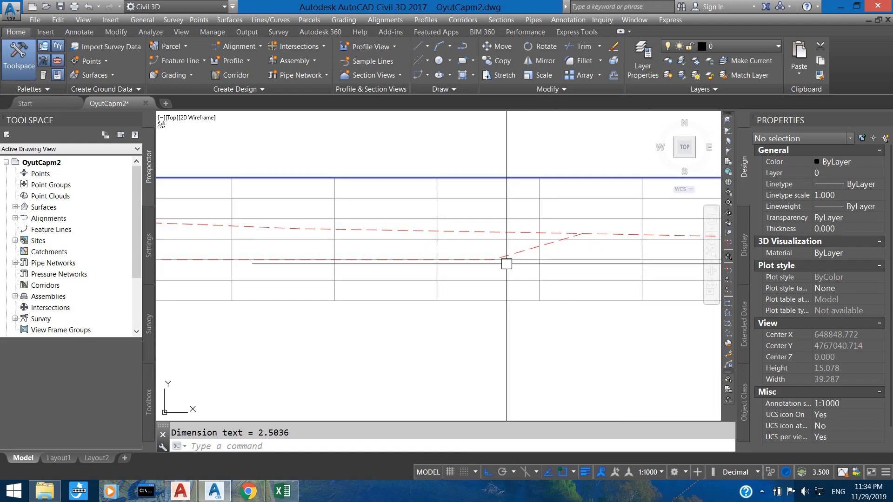
key("Return")
left_click(498, 258)
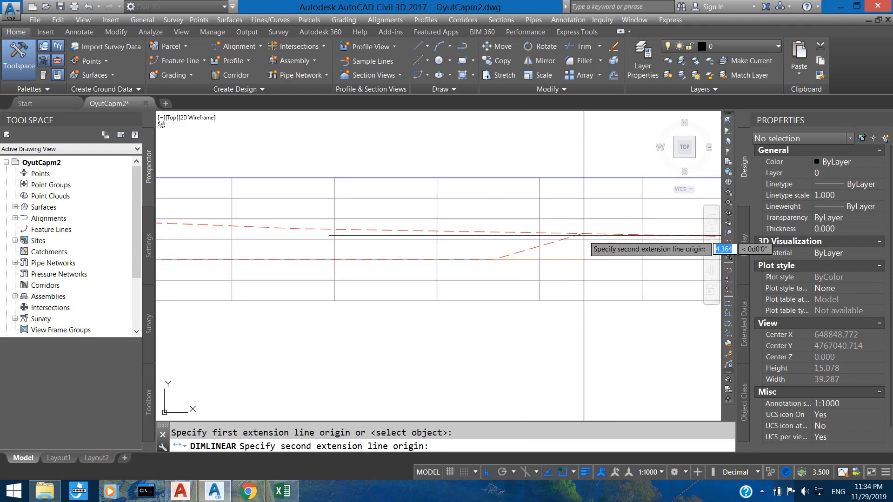
left_click(582, 234)
middle_click_drag(583, 234, 497, 242)
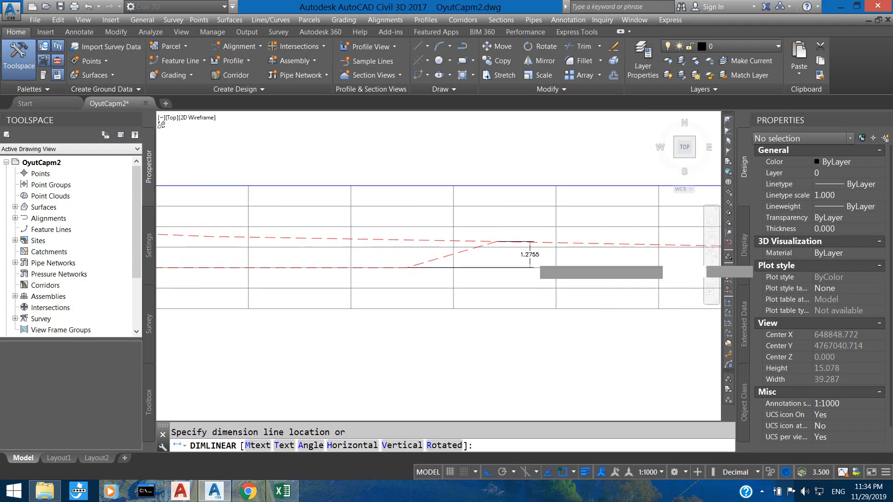
scroll(537, 259, "up", 4)
left_click(539, 257)
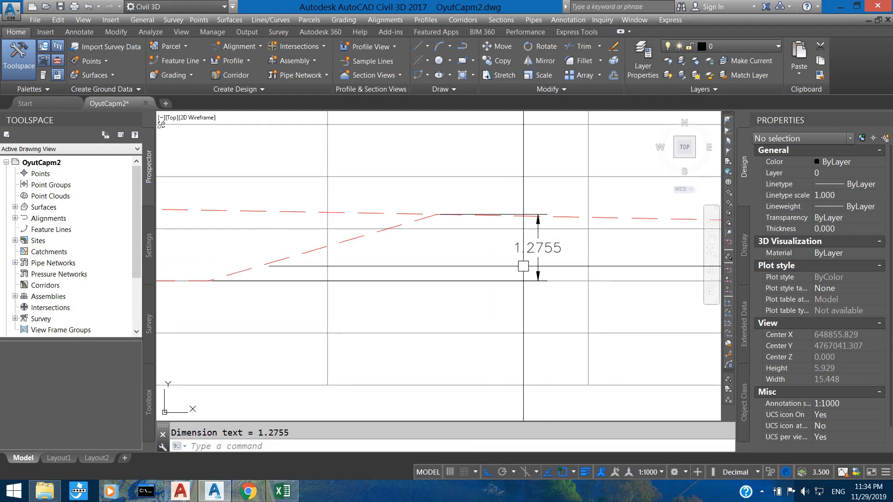
Examine the whole pond in plan against the section line and the surrounding Gadarguu surface contours
scroll(579, 247, "down", 8)
mouse_move(578, 247)
middle_mouse_down()
mouse_move(384, 246)
mouse_move(382, 255)
middle_mouse_up()
scroll(382, 254, "down", 5)
mouse_move(154, 195)
middle_mouse_down()
mouse_move(261, 237)
mouse_move(558, 257)
middle_mouse_up()
scroll(356, 228, "up", 2)
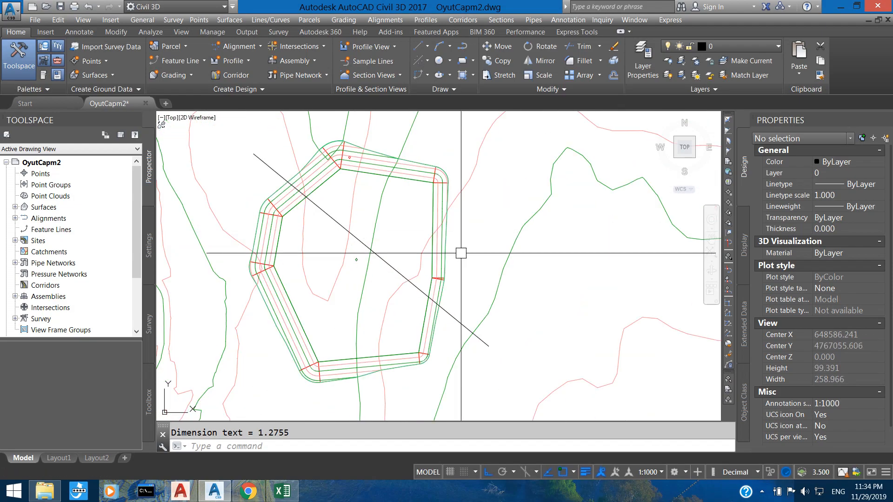
mouse_move(505, 268)
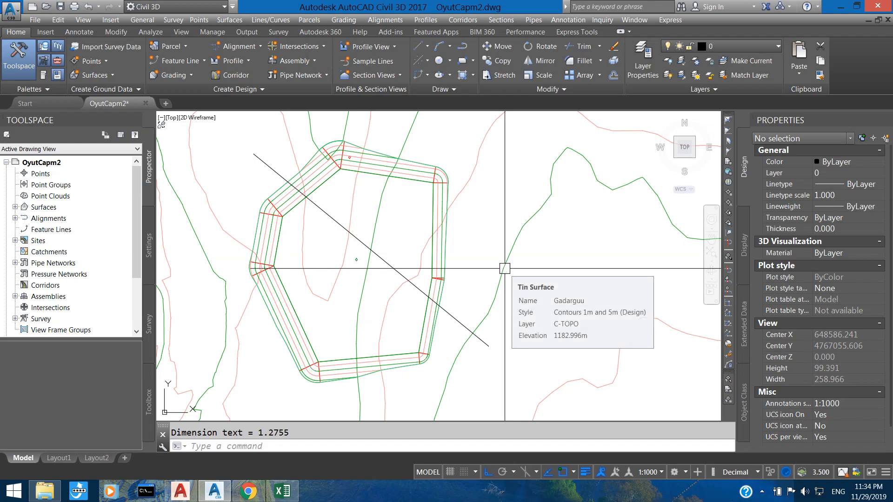